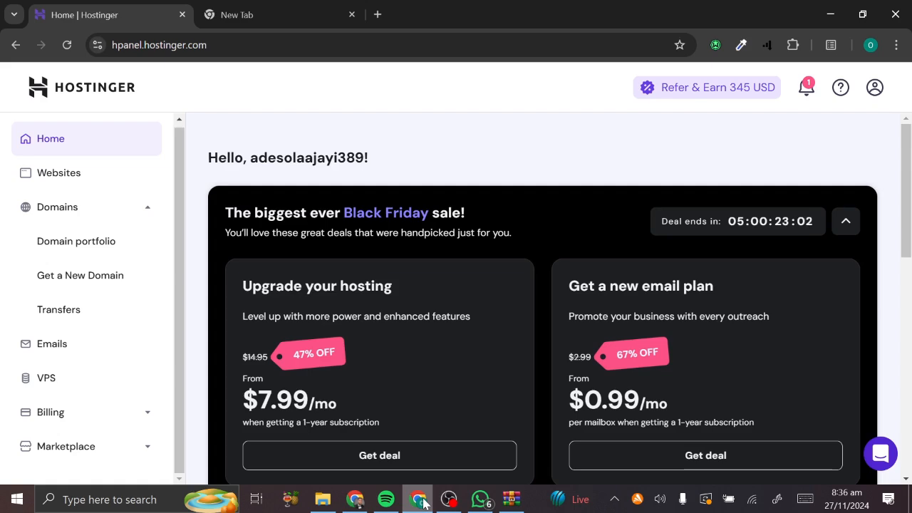
- Go to the Websites list and show the Add website options: WordPress, Website Builder, Empty PHP/HTML site
scroll(330, 370, down, 4)
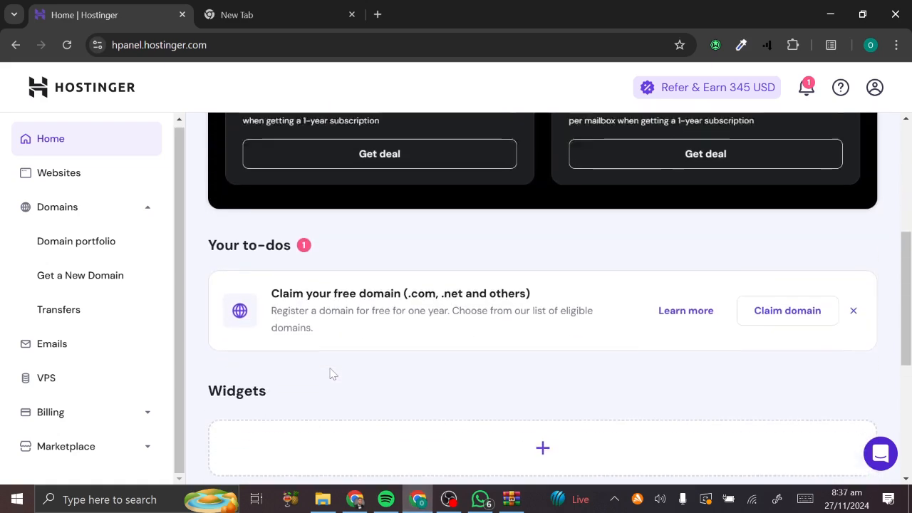
scroll(330, 374, up, 4)
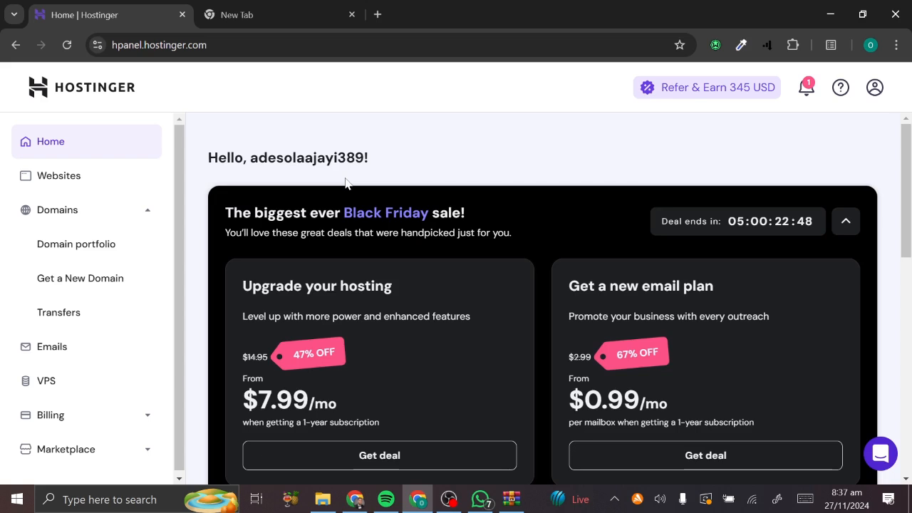
click(108, 178)
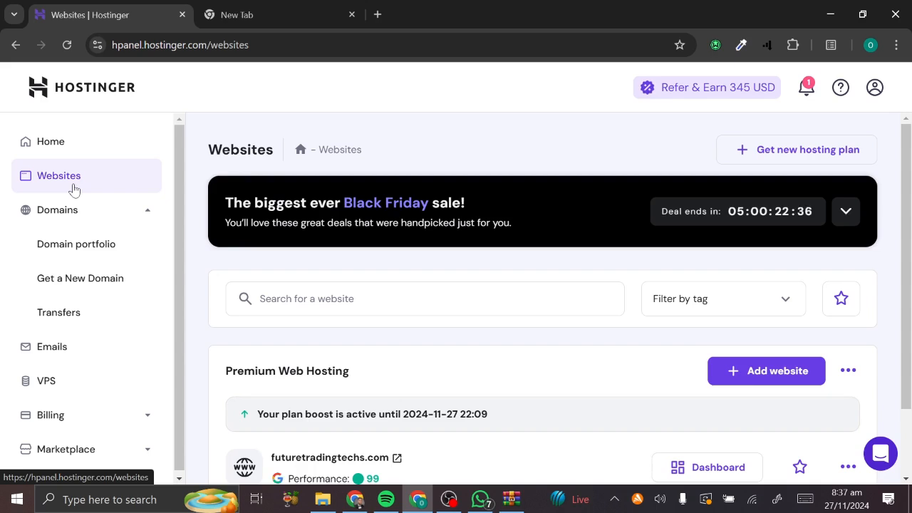
scroll(240, 206, down, 1)
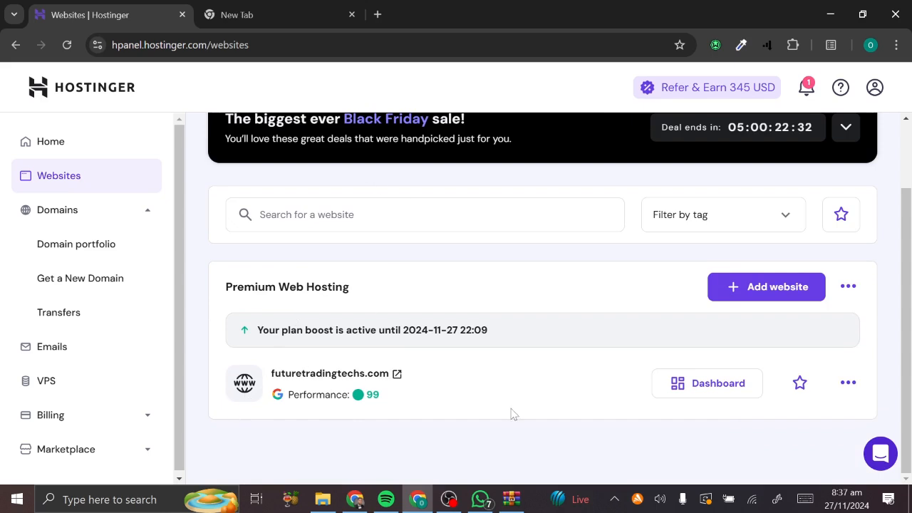
click(854, 383)
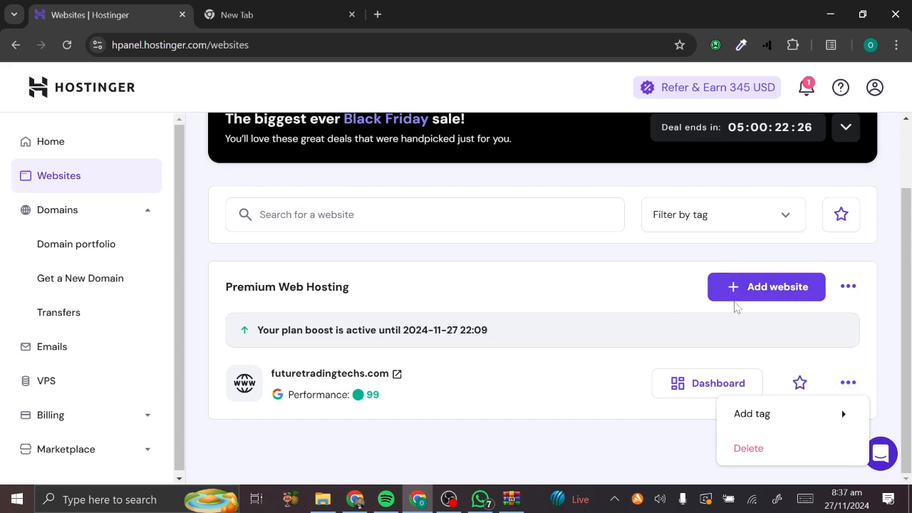
click(757, 290)
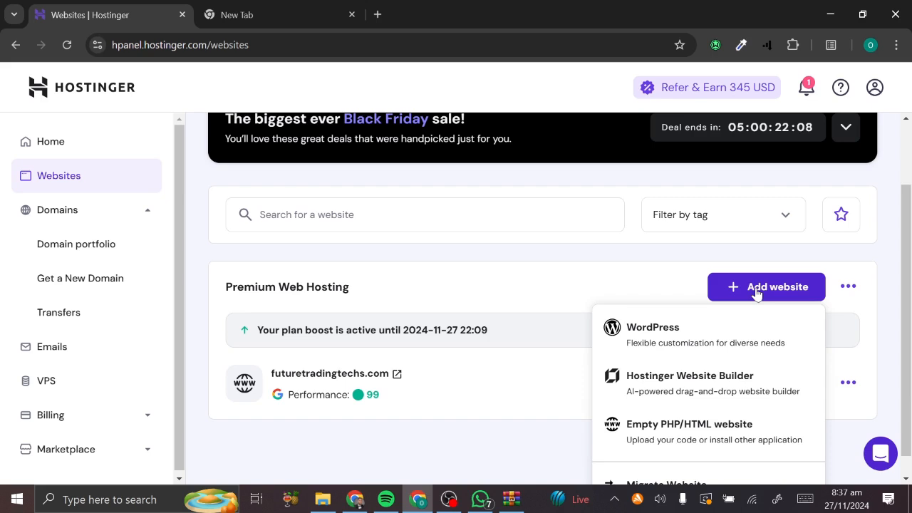
- Start an Empty PHP/HTML website, then back out and leave the onboarding
click(656, 445)
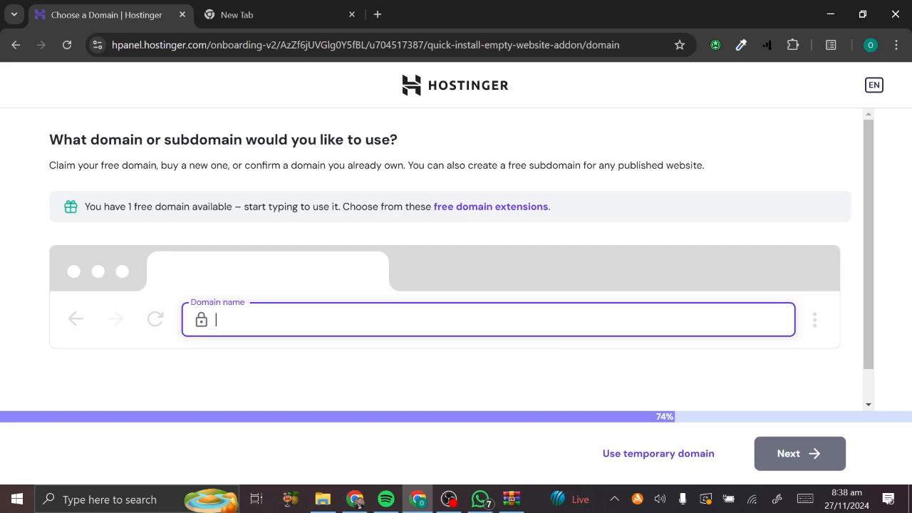
click(6, 45)
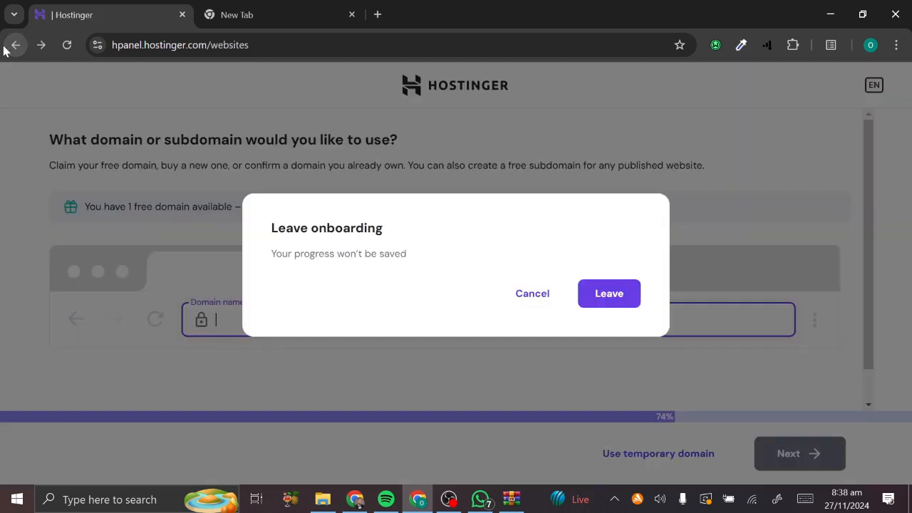
click(630, 295)
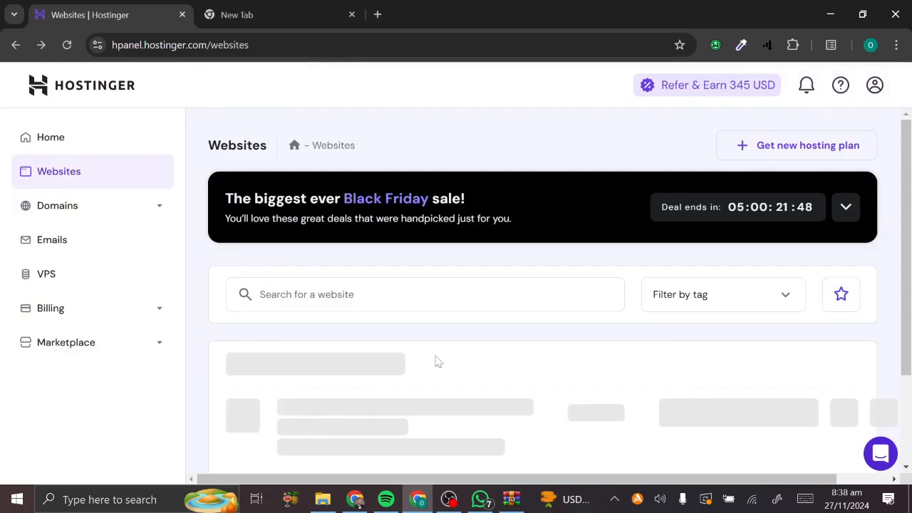
scroll(321, 335, down, 2)
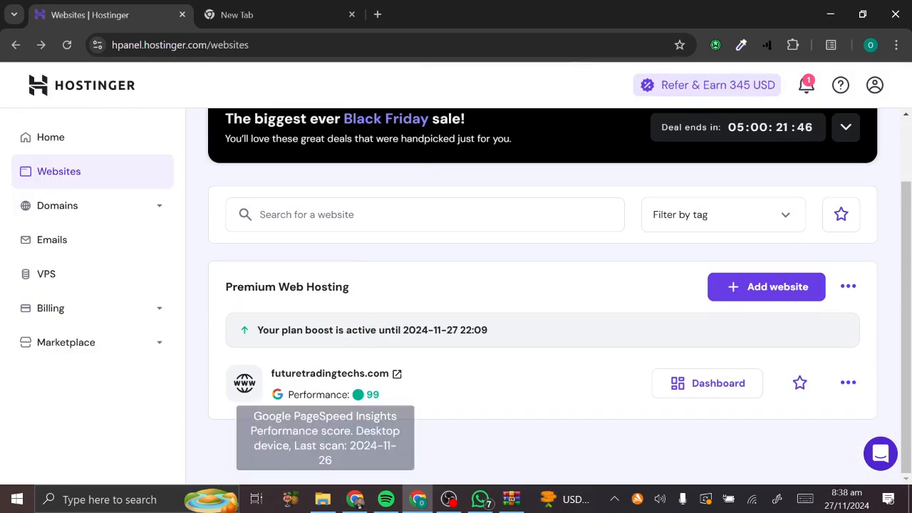
click(397, 375)
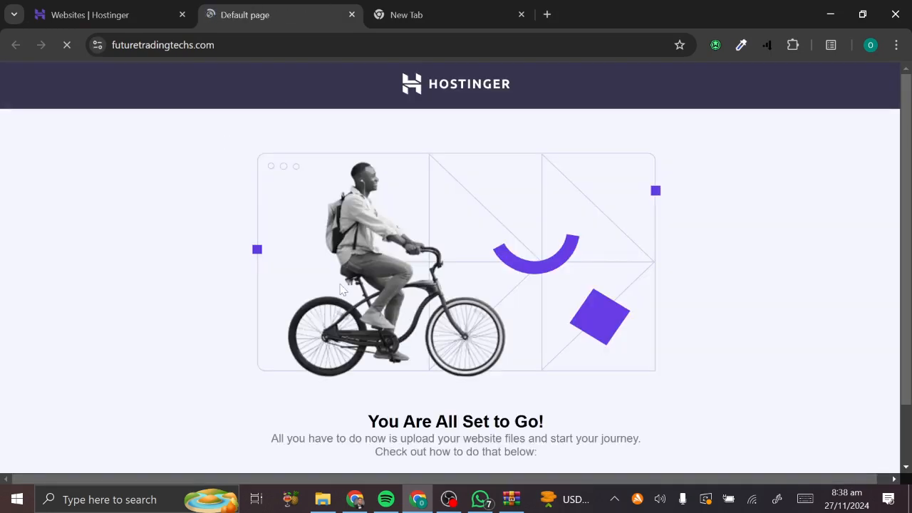
scroll(344, 290, down, 3)
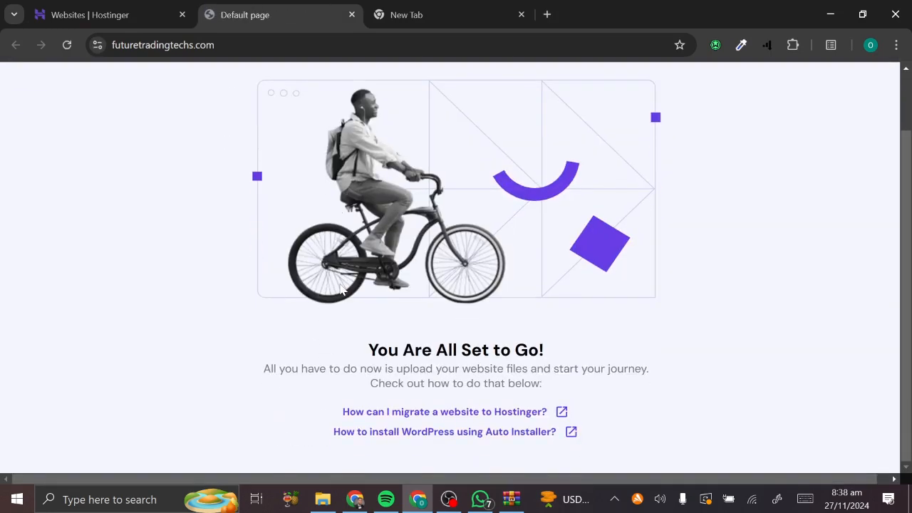
click(351, 14)
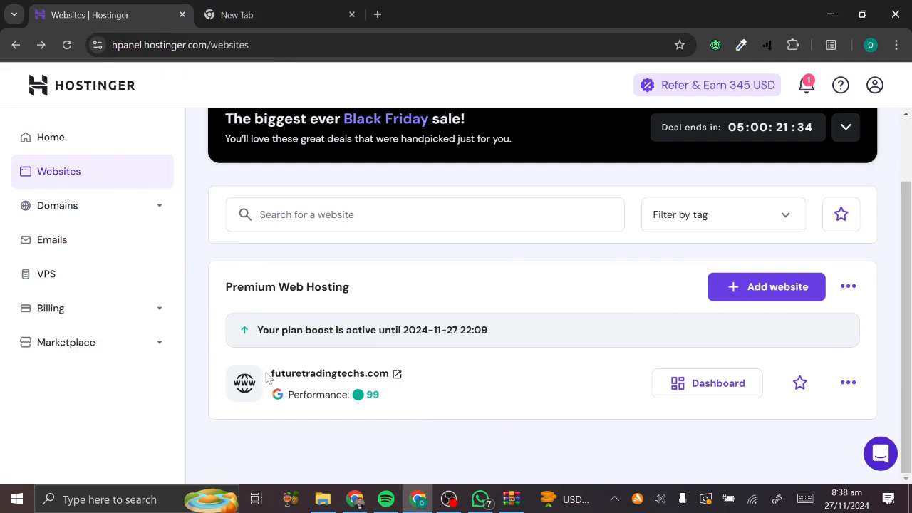
drag(273, 375, 397, 378)
key(ctrl+c)
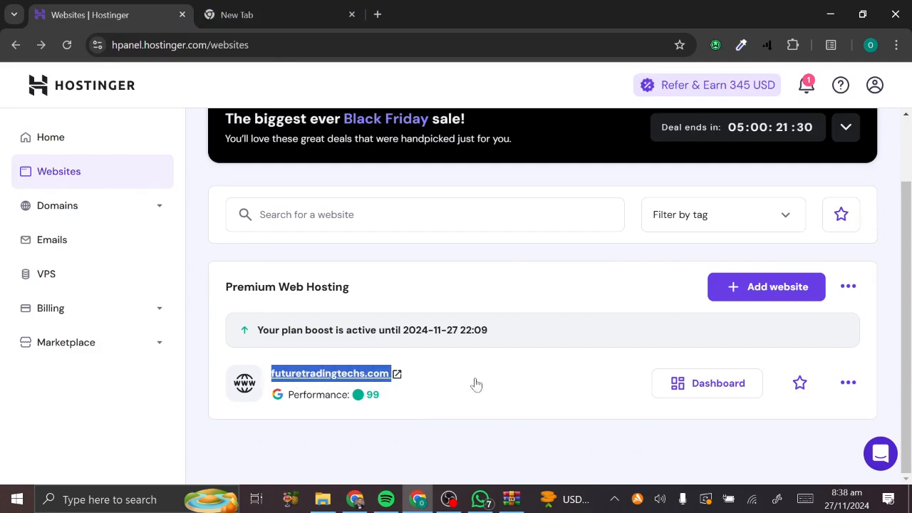
click(848, 398)
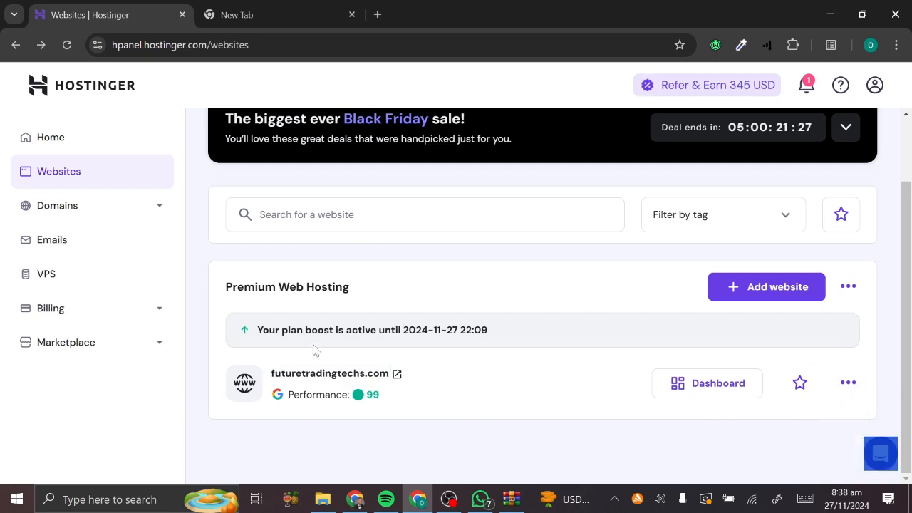
click(770, 285)
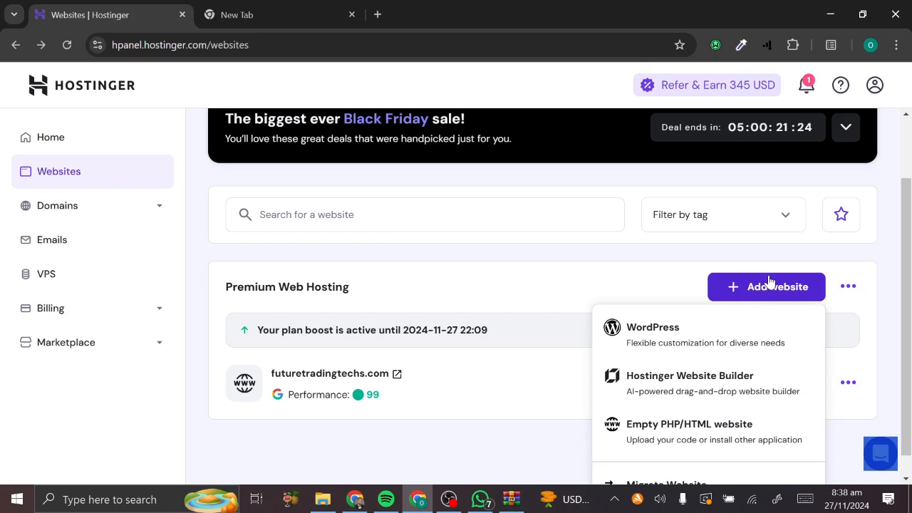
click(660, 437)
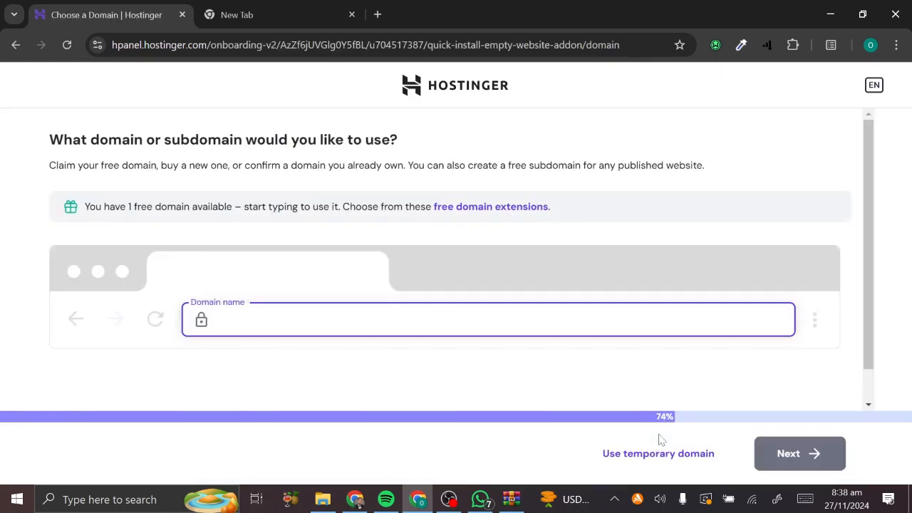
key(ctrl+v)
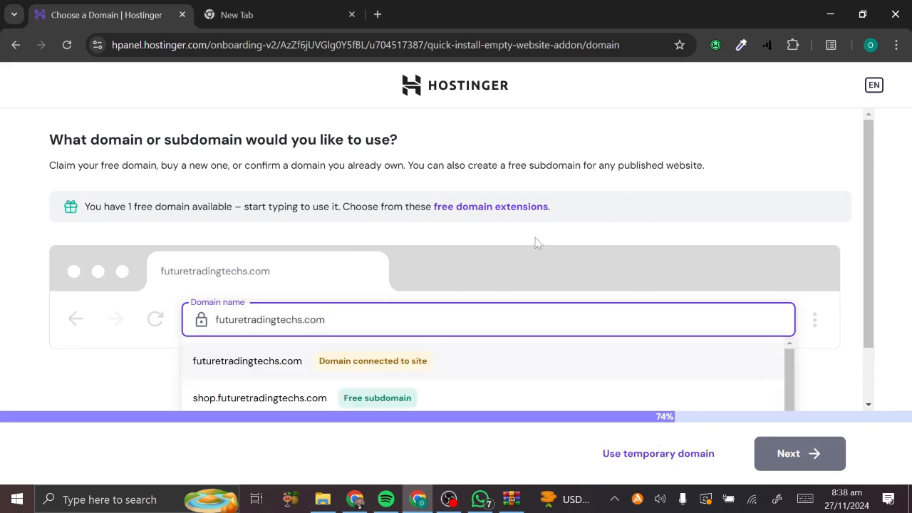
scroll(360, 400, down, 1)
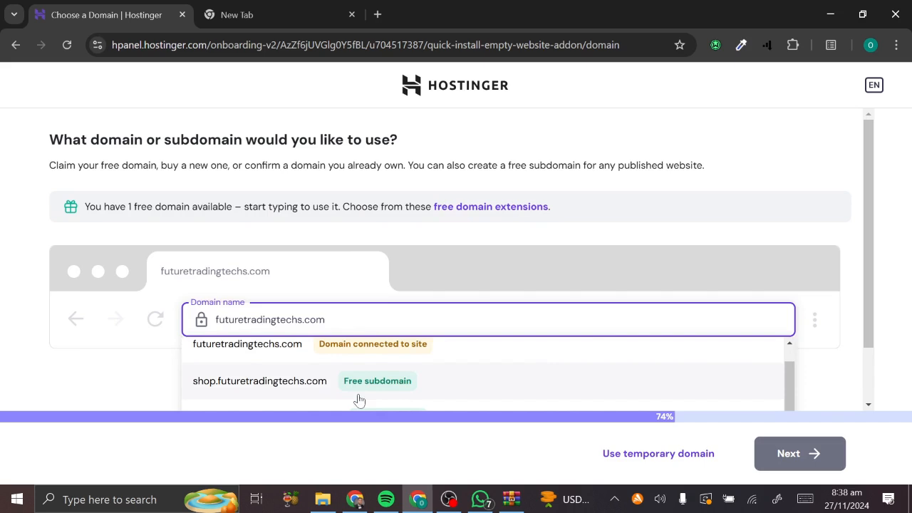
scroll(360, 401, up, 1)
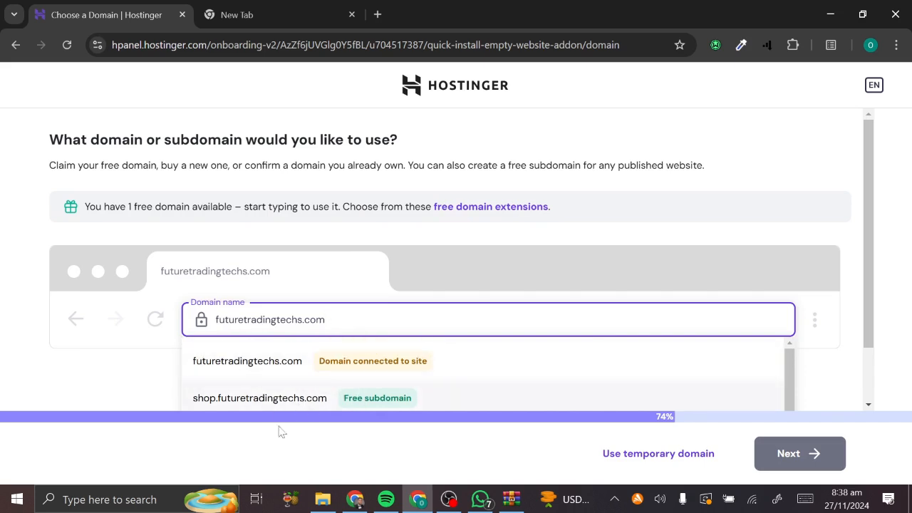
click(322, 367)
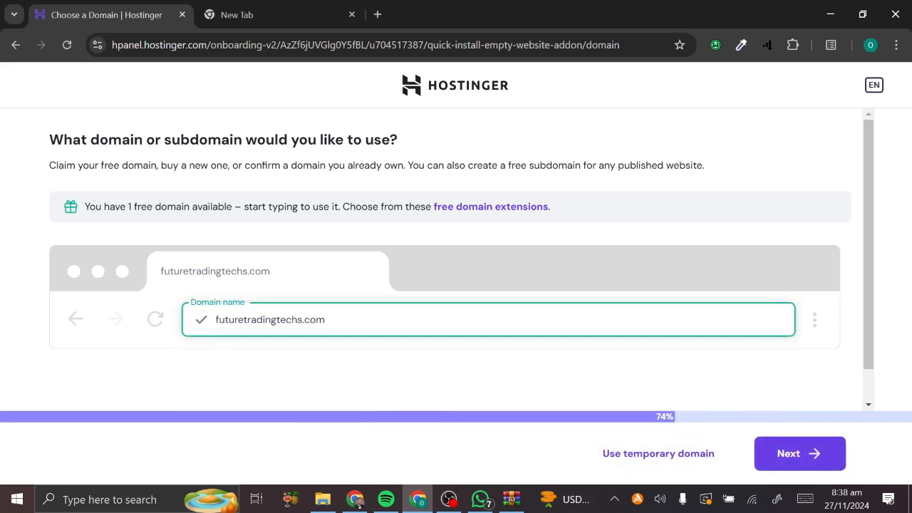
click(14, 47)
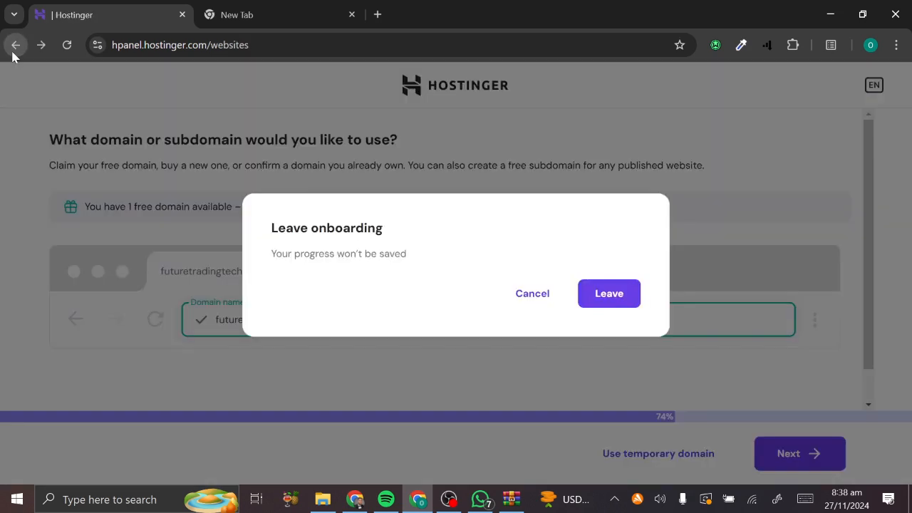
click(609, 294)
scroll(664, 306, down, 2)
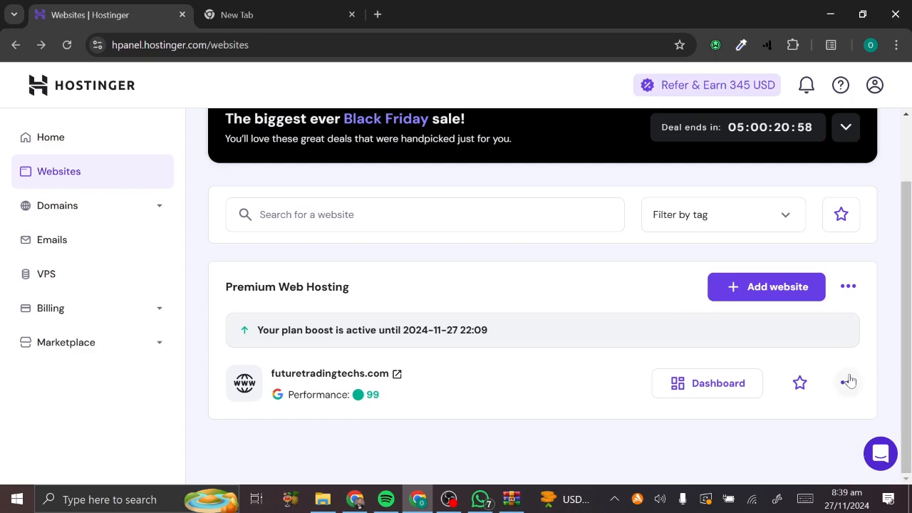
- Delete futuretradingtechs.com, acknowledging all site data will be lost, and dismiss the completion notice
click(849, 383)
click(793, 444)
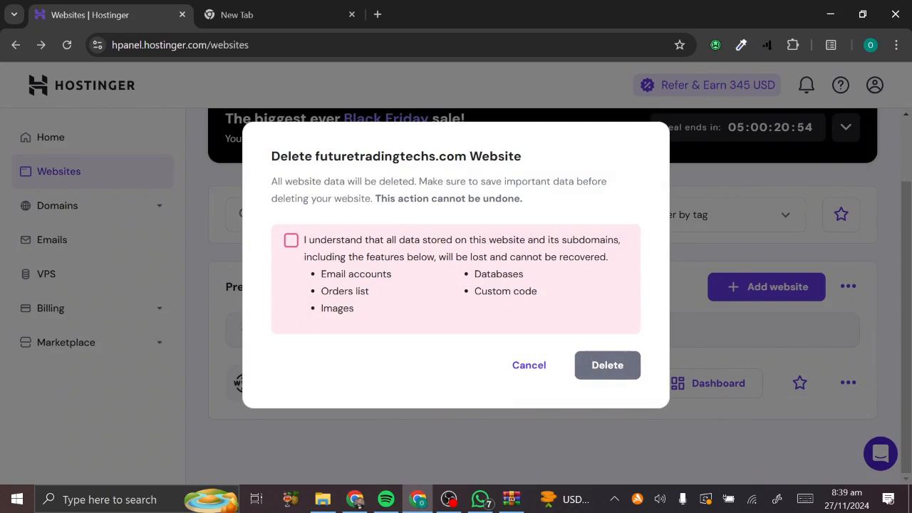
click(291, 240)
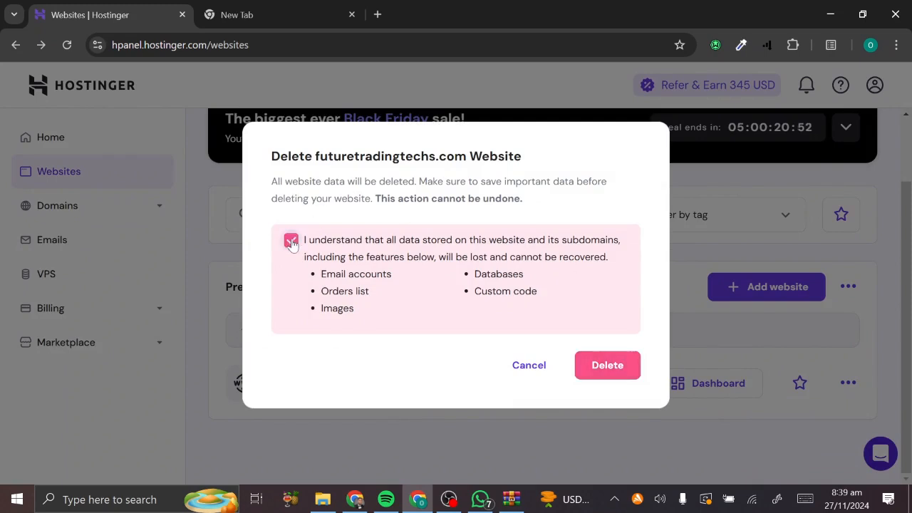
click(607, 366)
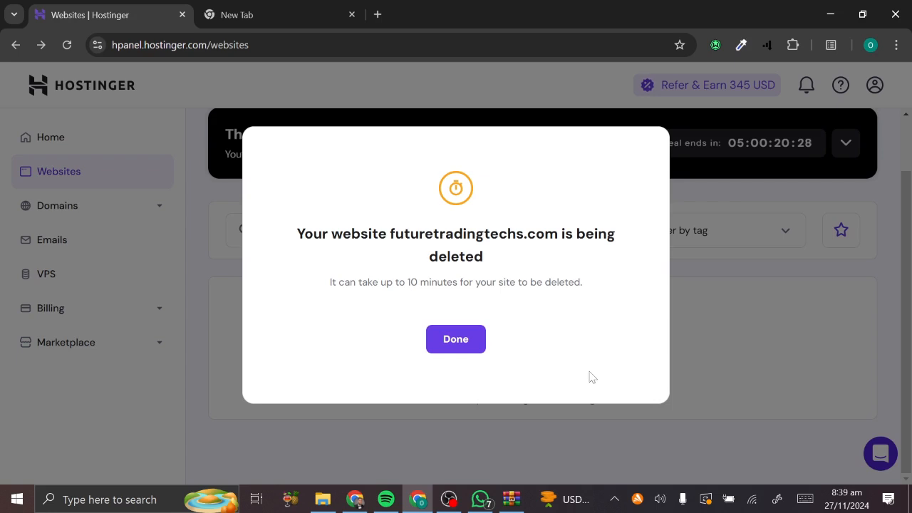
click(454, 340)
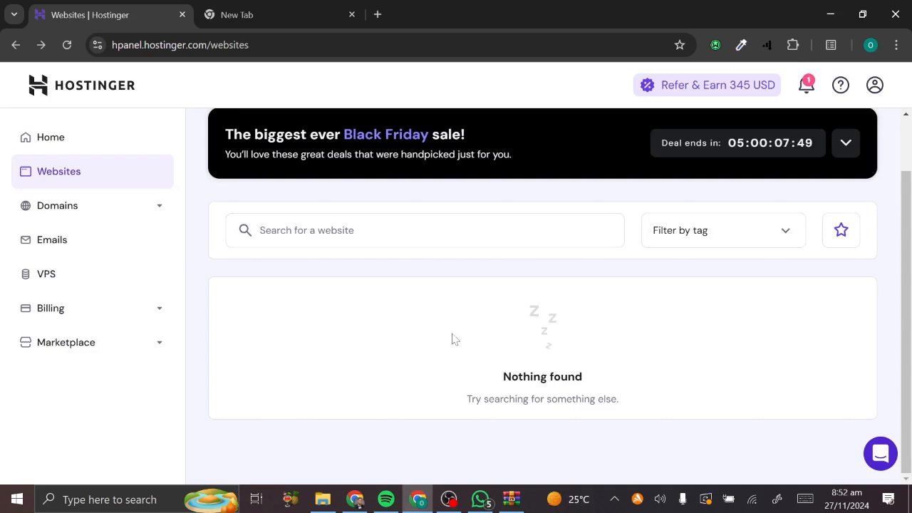
click(67, 45)
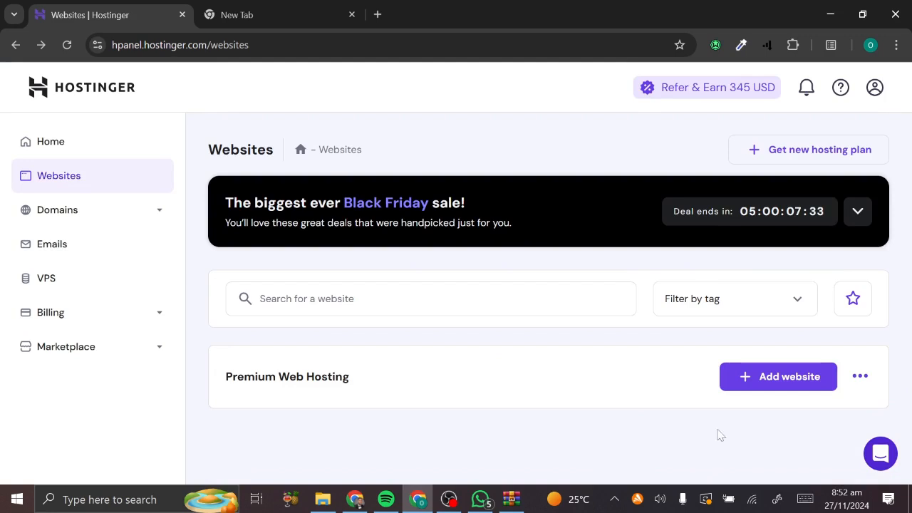
click(788, 389)
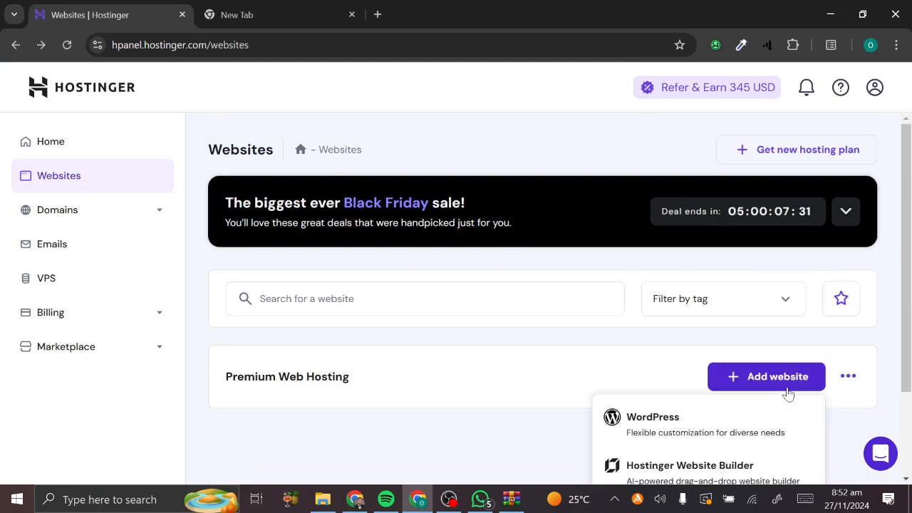
scroll(788, 392, down, 1)
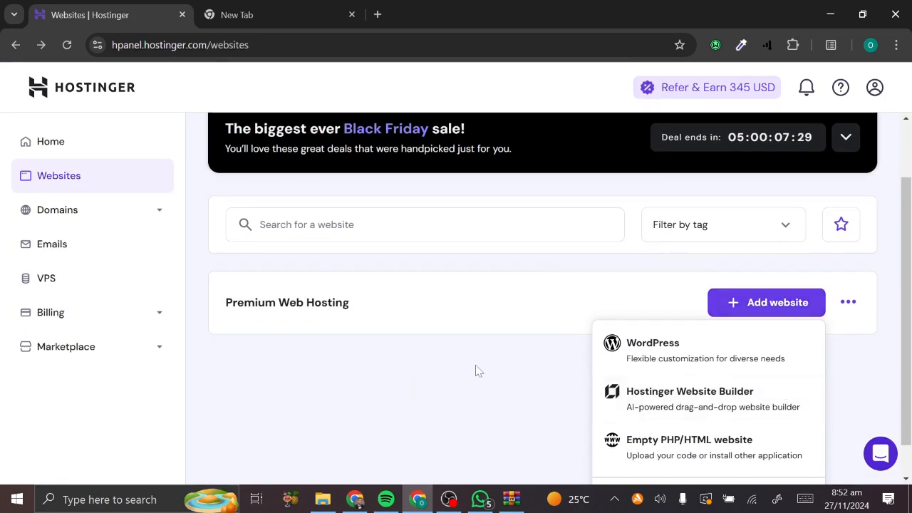
click(81, 208)
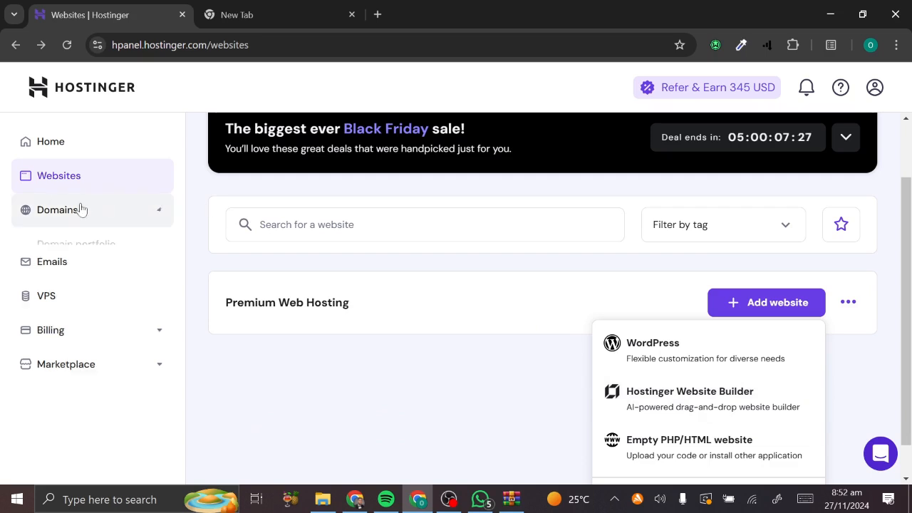
click(76, 243)
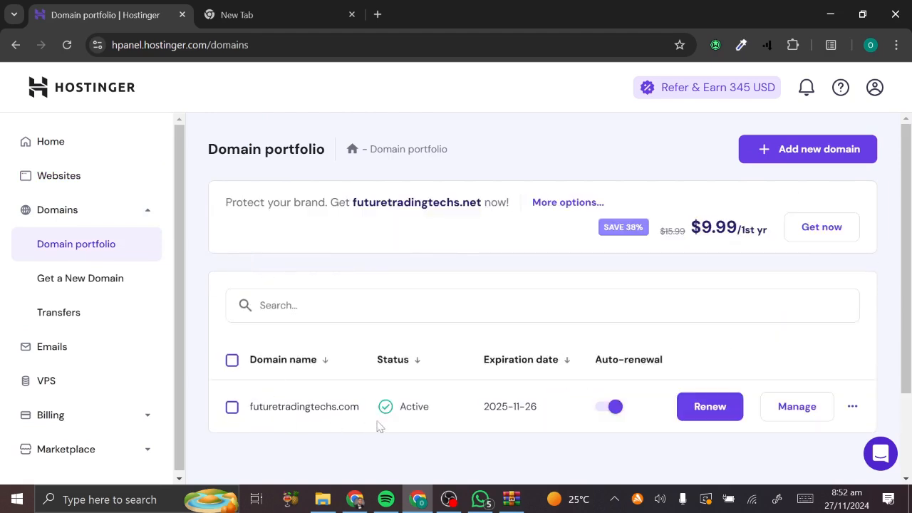
drag(360, 409, 243, 413)
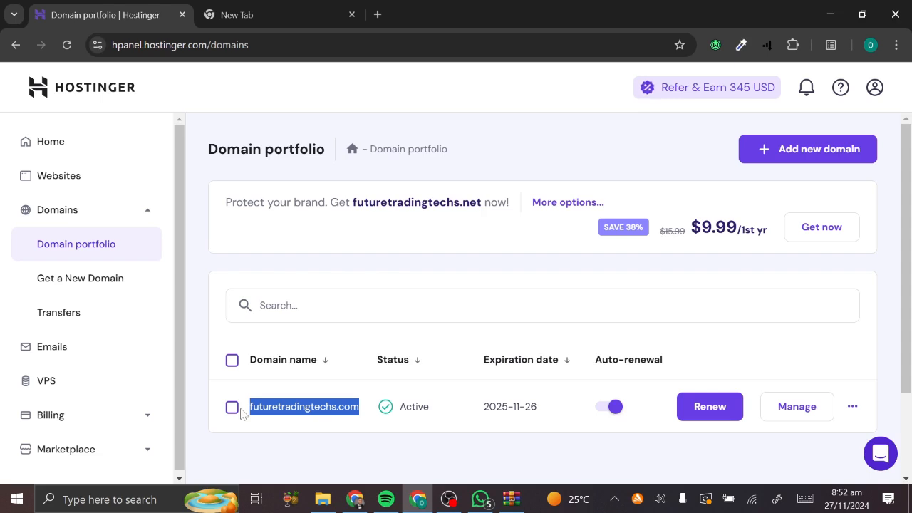
click(39, 177)
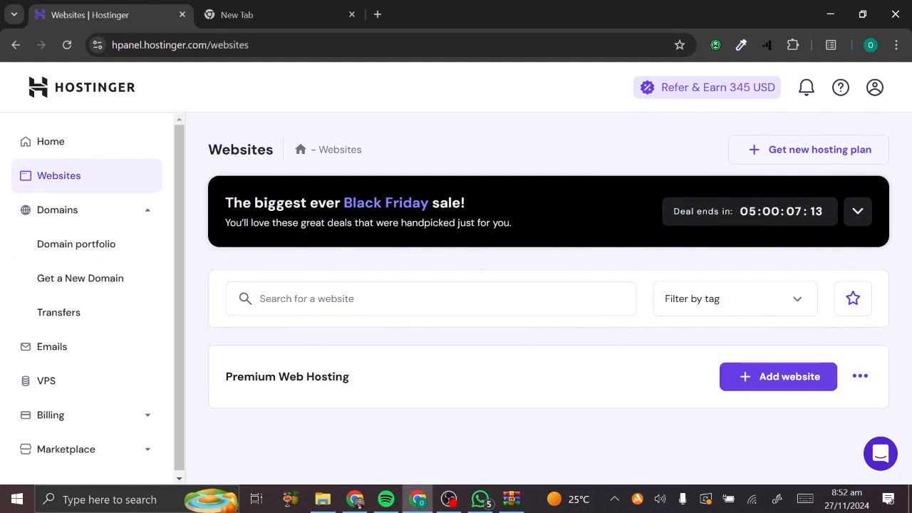
- Start an Empty PHP/HTML website using the owned domain futuretradingtechs.com
click(803, 380)
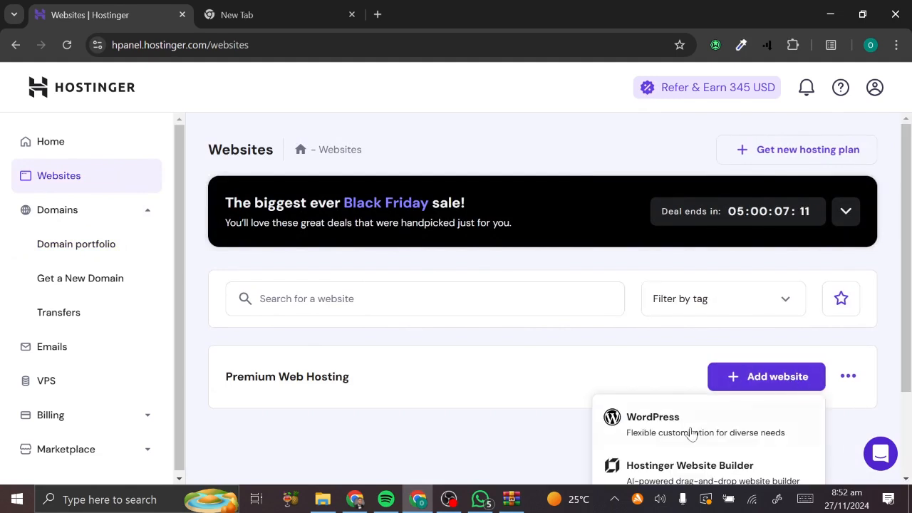
scroll(746, 343, down, 1)
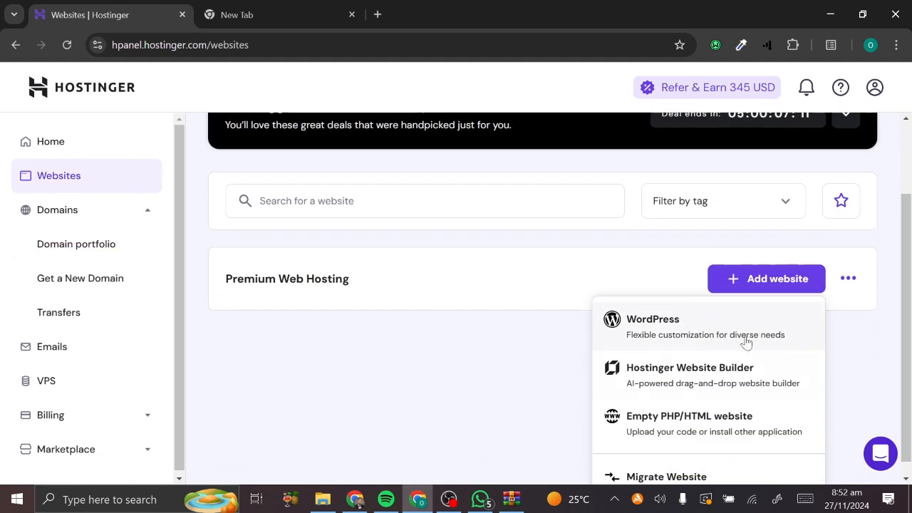
click(668, 434)
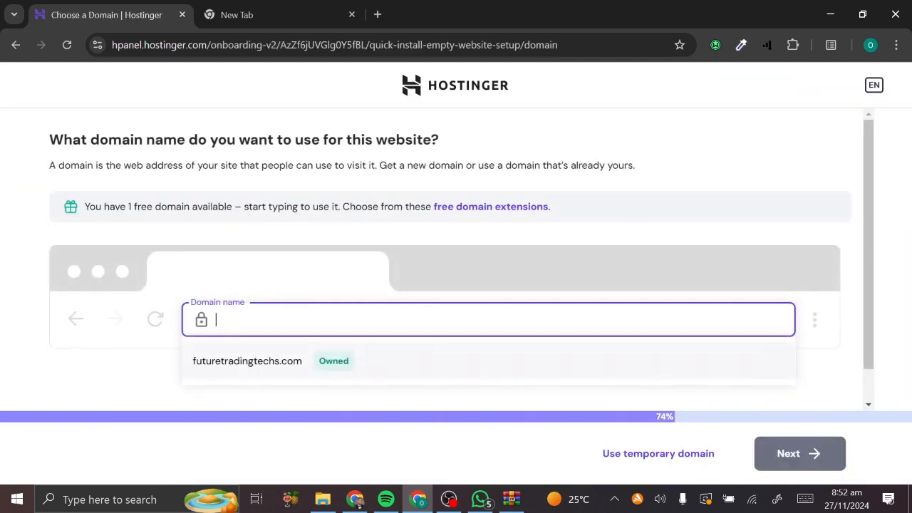
click(302, 367)
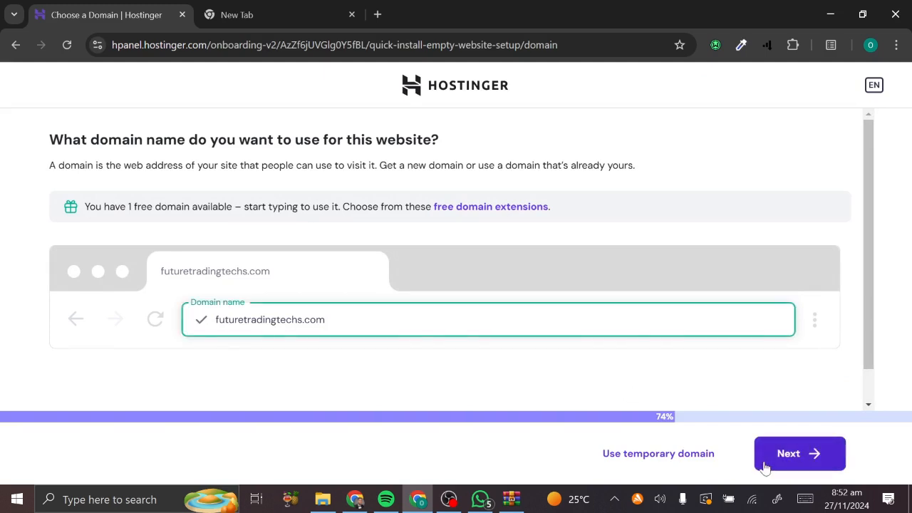
click(765, 467)
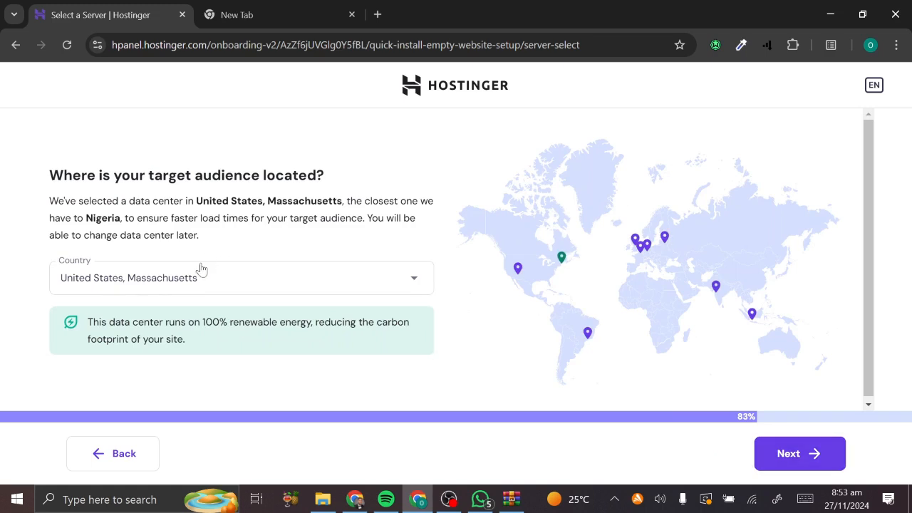
- Set the data center country to France and start building the website
click(198, 270)
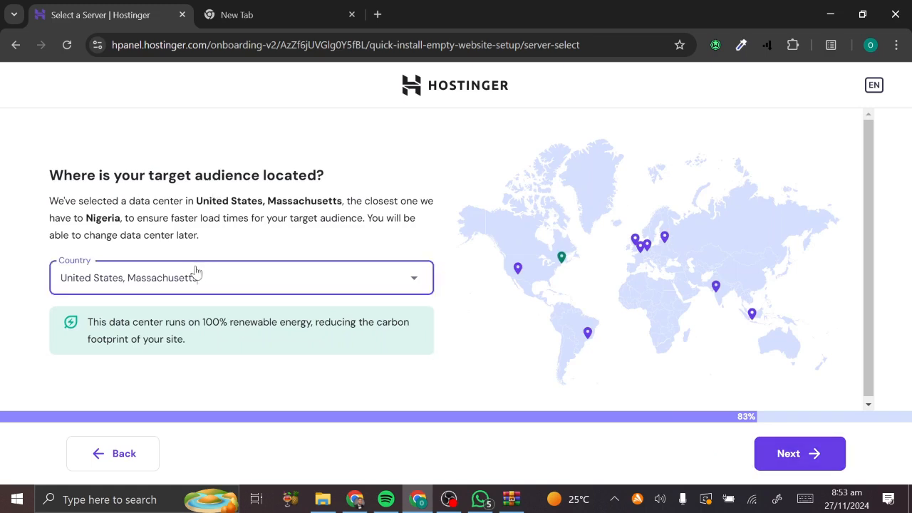
click(33, 293)
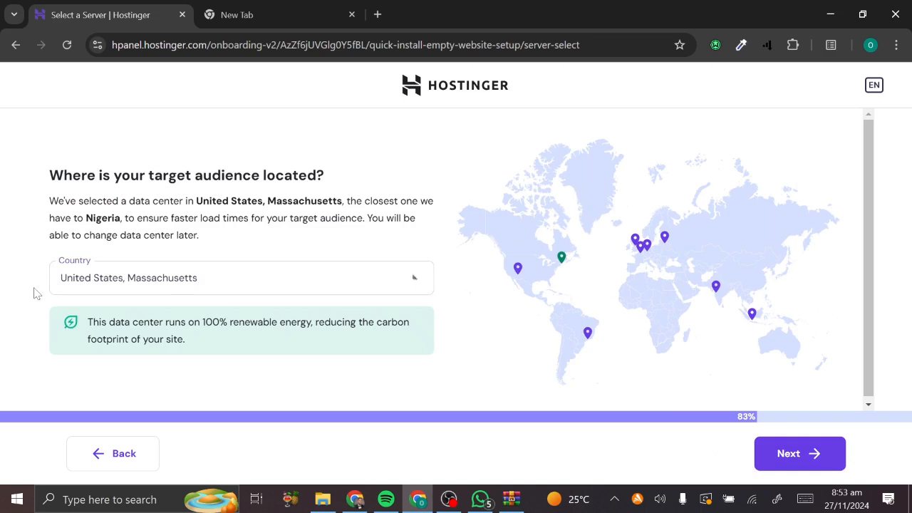
click(405, 289)
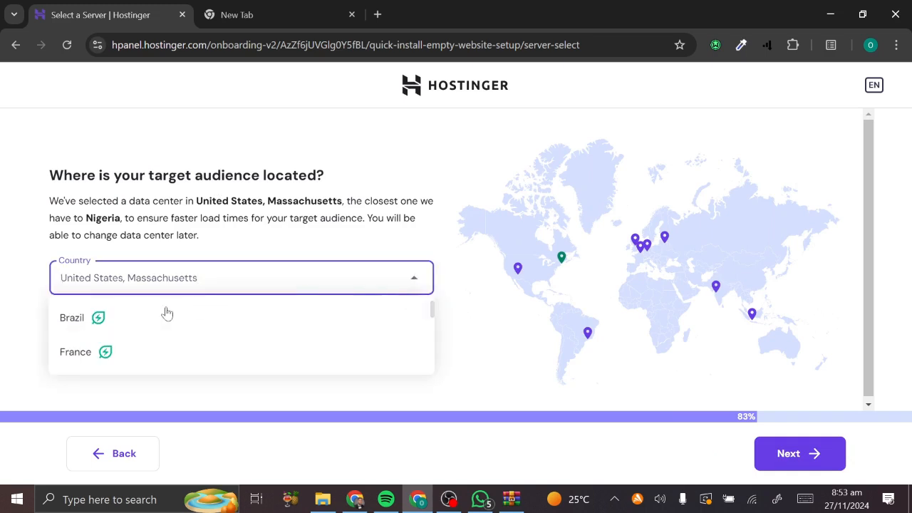
click(85, 327)
click(230, 284)
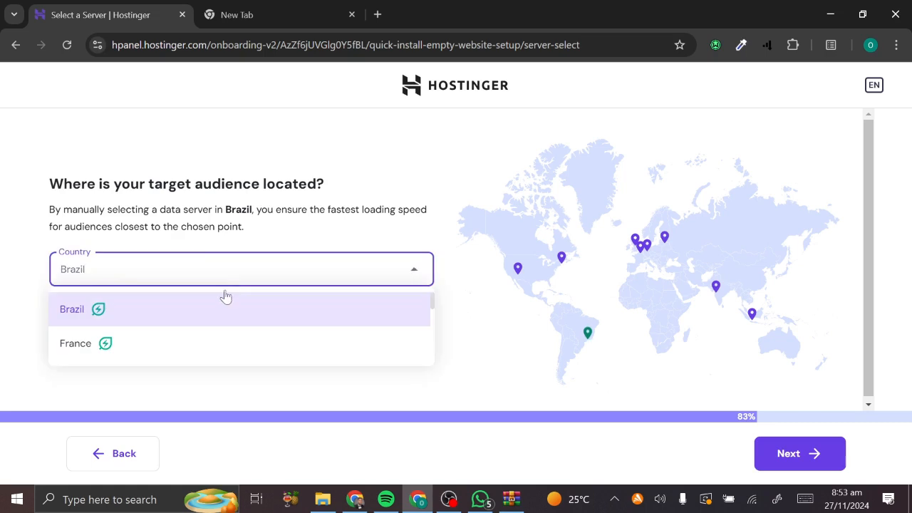
text(nig)
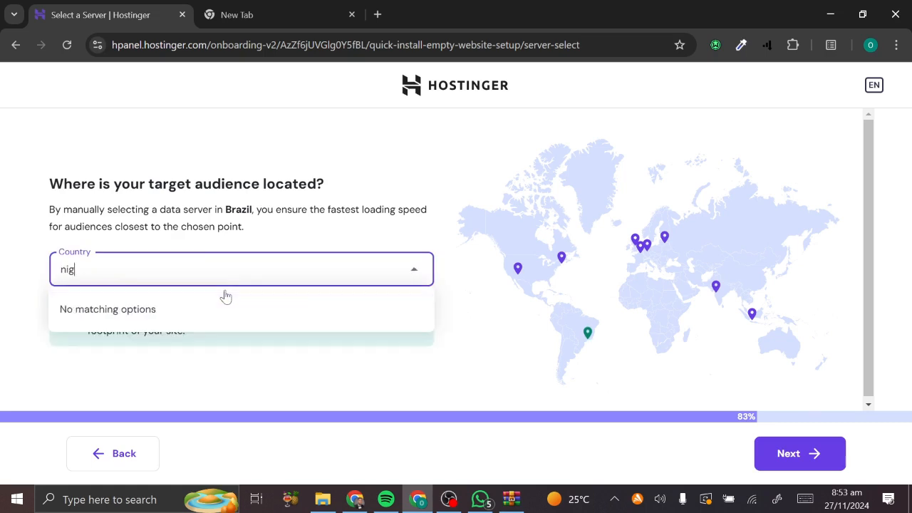
key(BackSpace)
key(BackSpace)
key(BackSpace)
key(BackSpace)
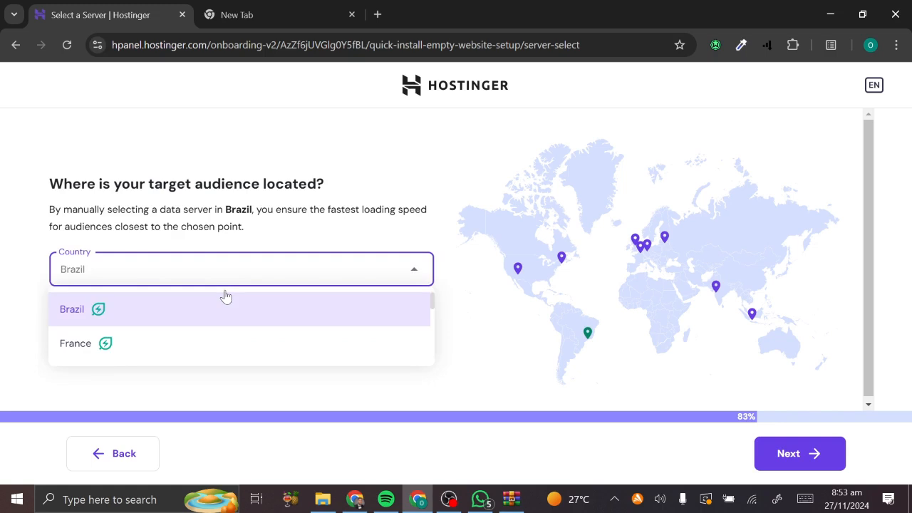
text(niger)
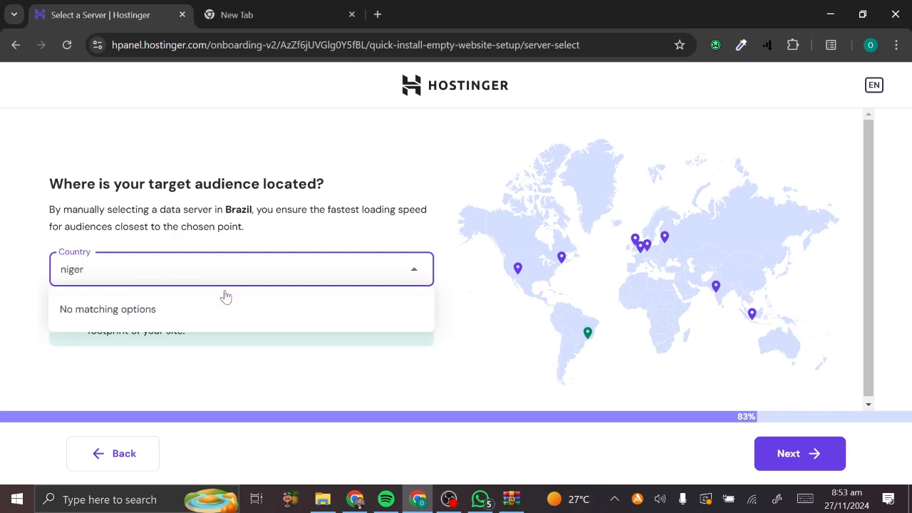
key(BackSpace)
key(BackSpace)
key(BackSpace)
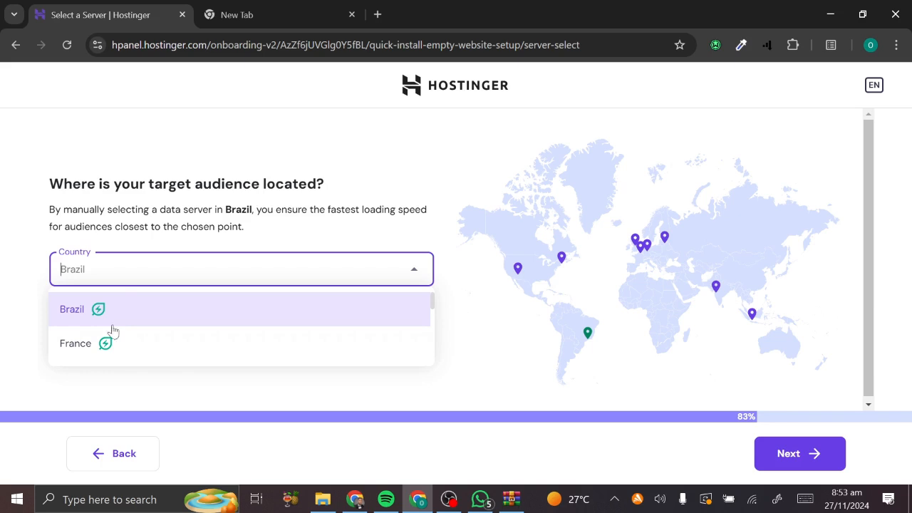
click(106, 353)
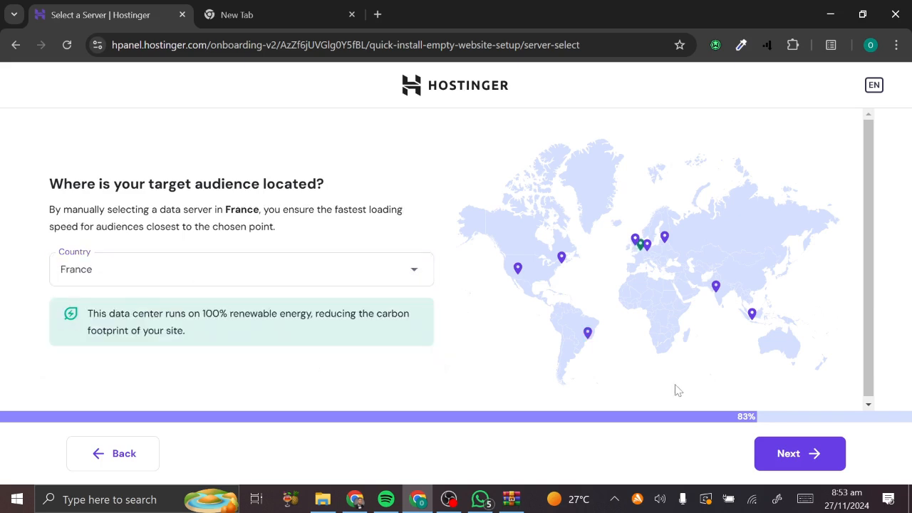
click(795, 456)
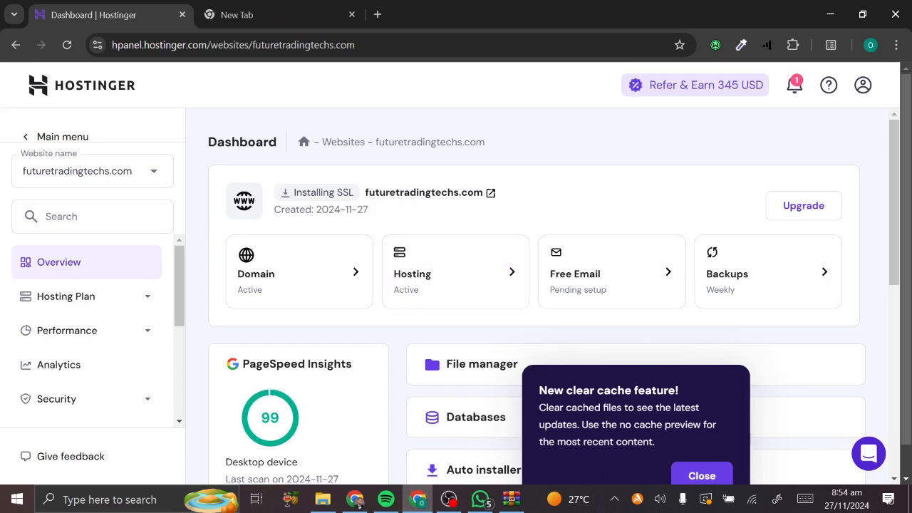
- Dismiss the clear-cache notice and open the site's File manager
click(702, 475)
scroll(469, 414, down, 4)
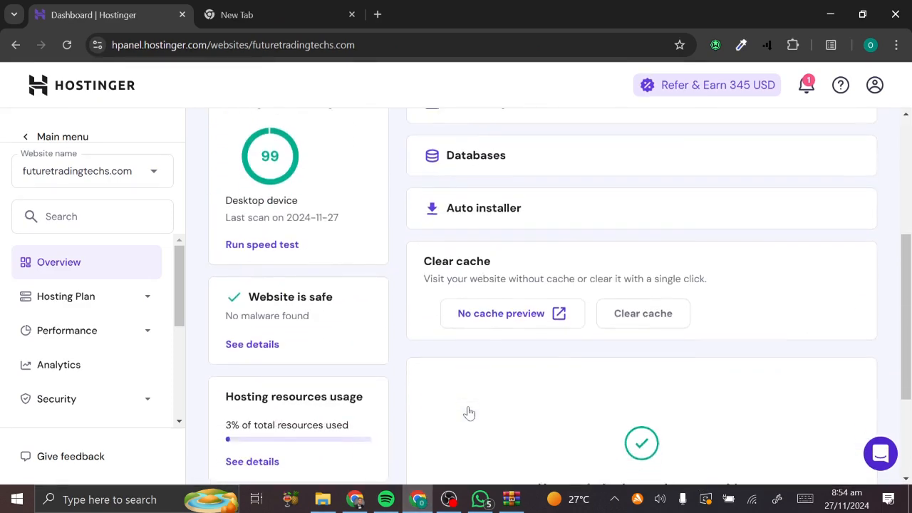
scroll(469, 414, up, 4)
scroll(468, 413, down, 2)
scroll(468, 412, down, 3)
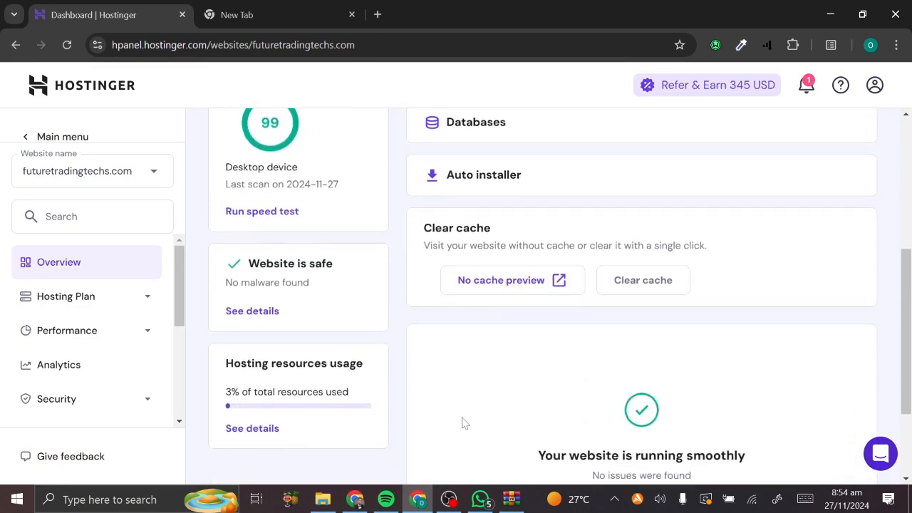
scroll(464, 424, up, 2)
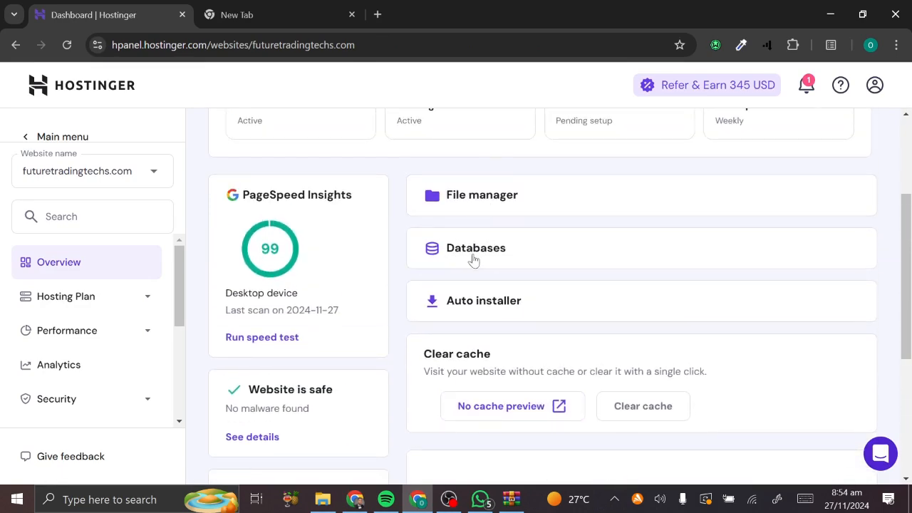
scroll(195, 397, down, 3)
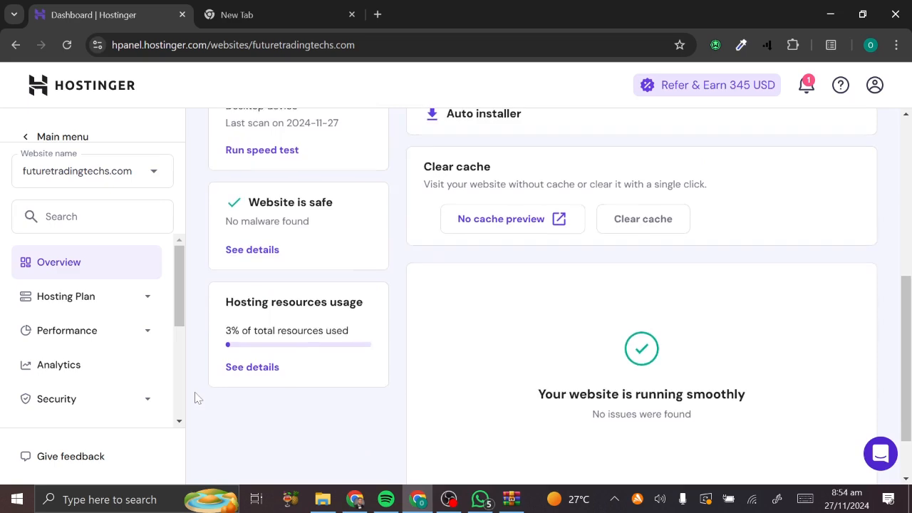
scroll(195, 397, up, 5)
click(472, 375)
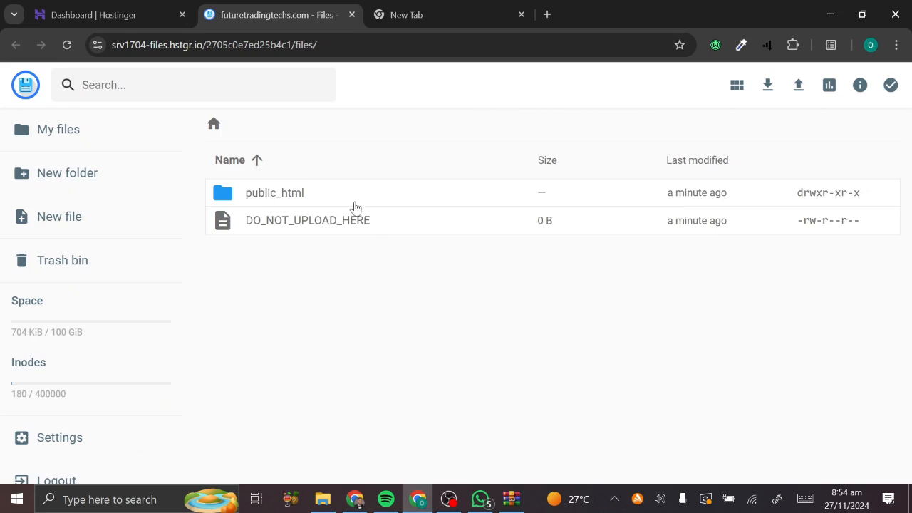
- Open public_html, which holds default.php, and bring up the File/Folder upload dialog
click(232, 202)
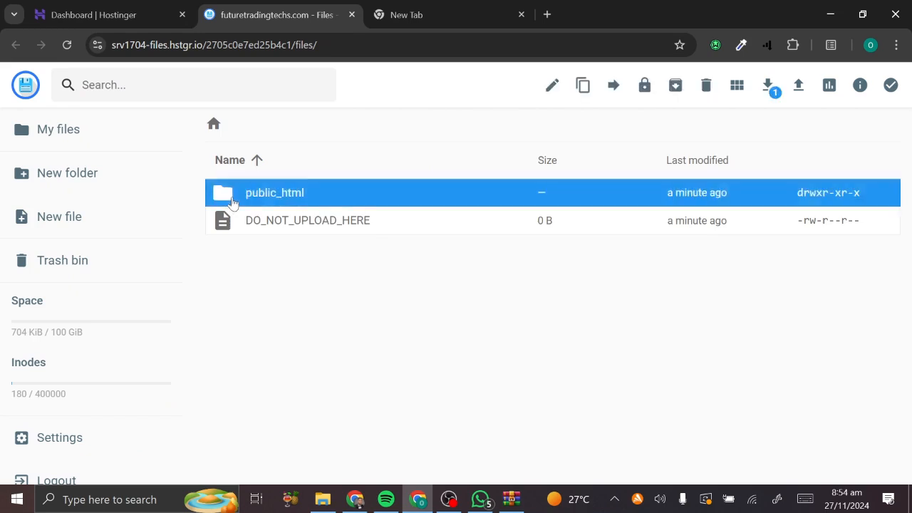
double_click(233, 203)
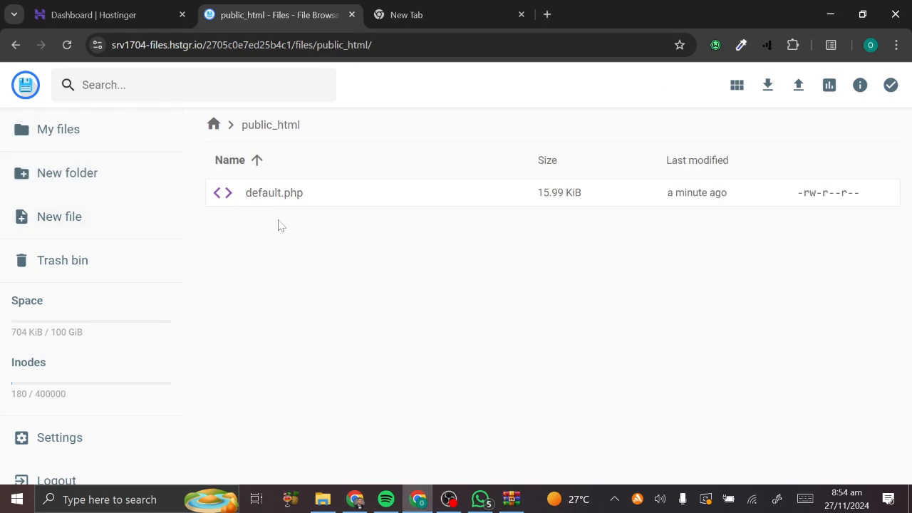
click(799, 86)
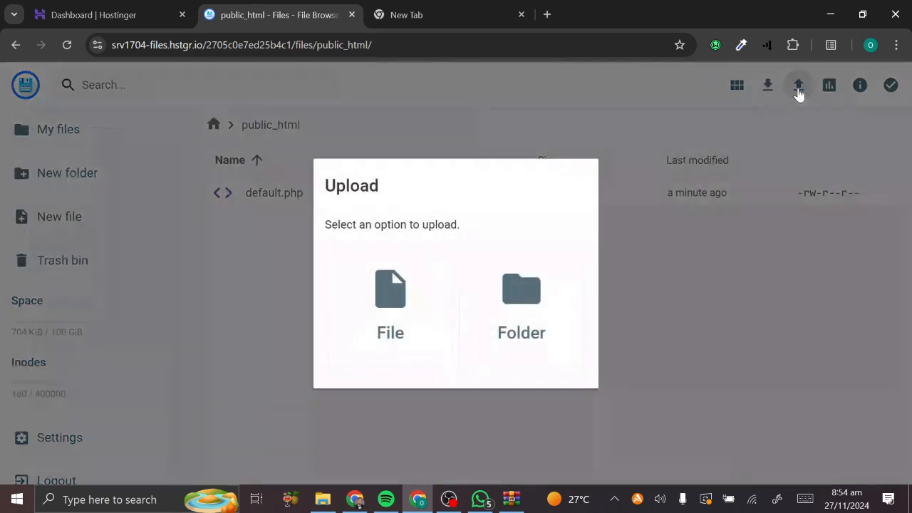
- Upload the main ZIP from Downloads > test this two as main.zip (108.42 MiB)
click(441, 283)
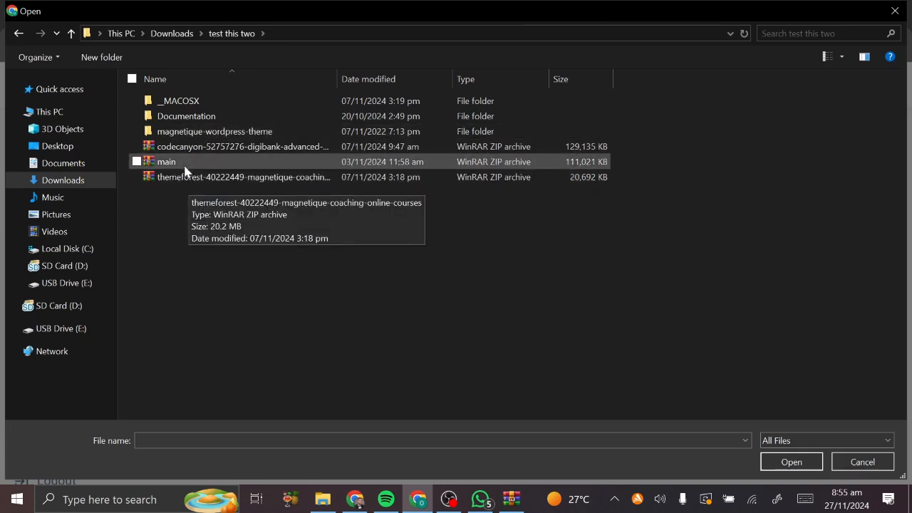
double_click(178, 162)
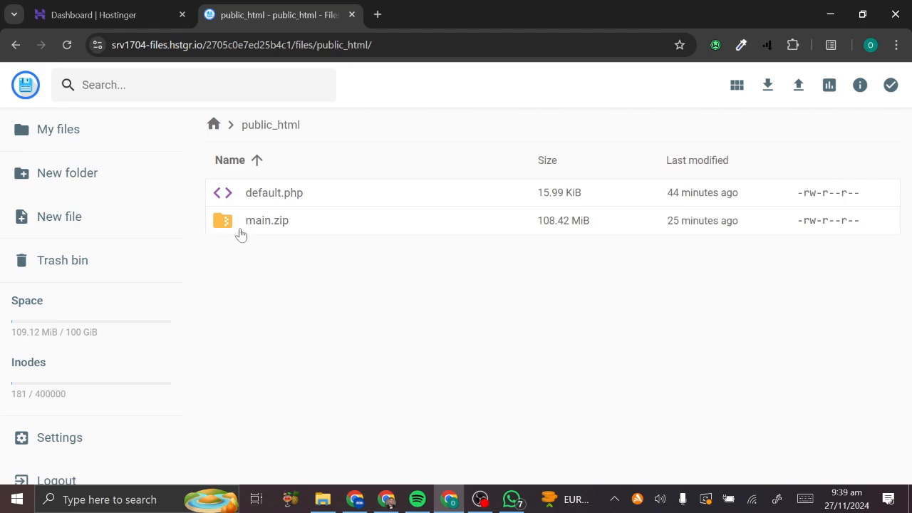
- Extract main.zip into a new folder named home and open it to view app, assets, config folders
click(241, 230)
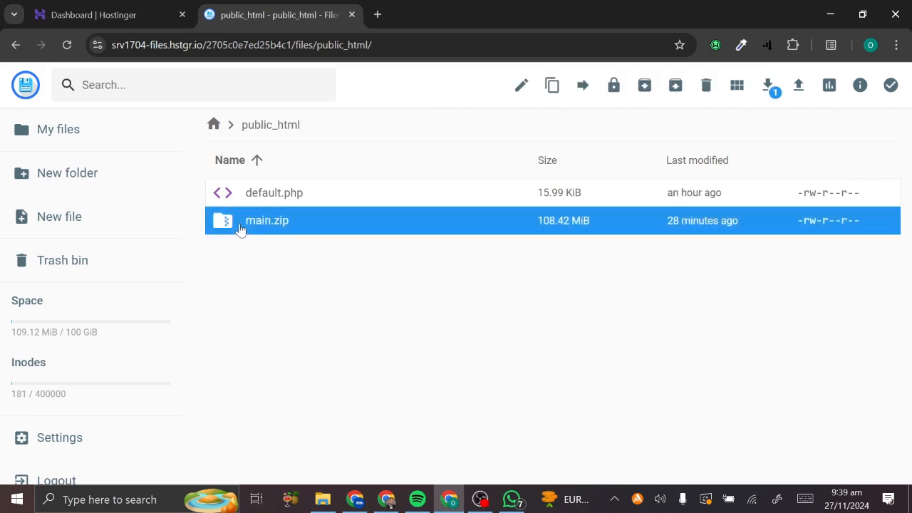
right_click(240, 225)
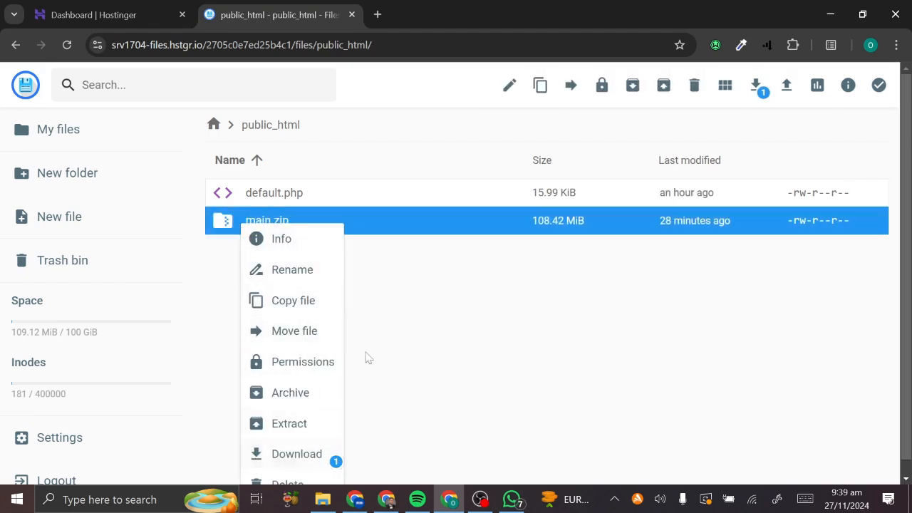
click(288, 421)
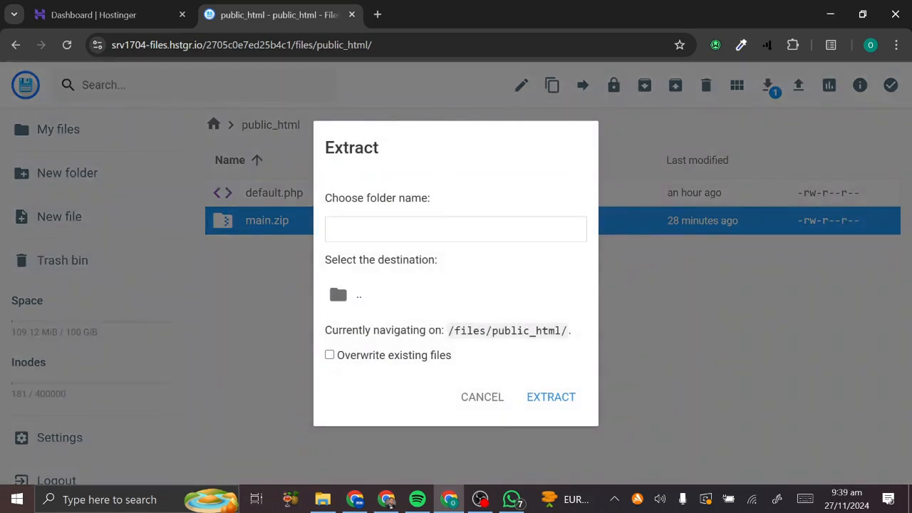
text(home)
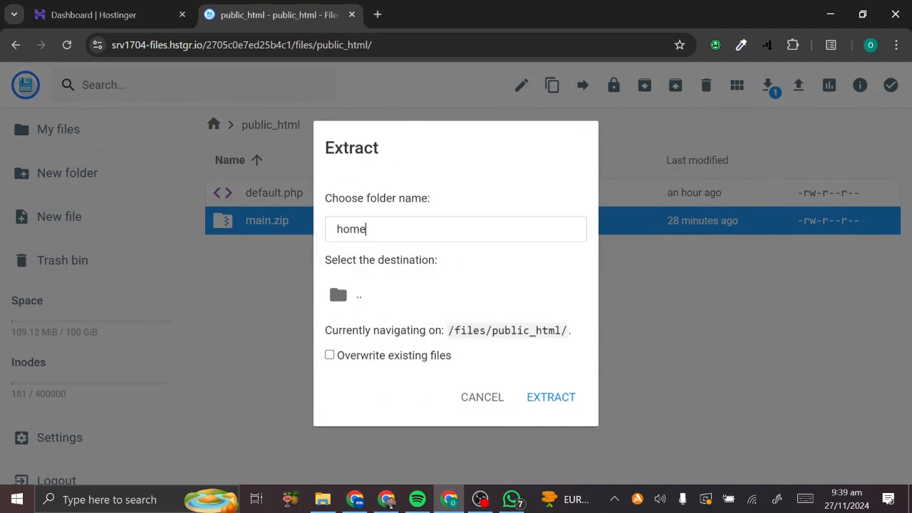
click(551, 397)
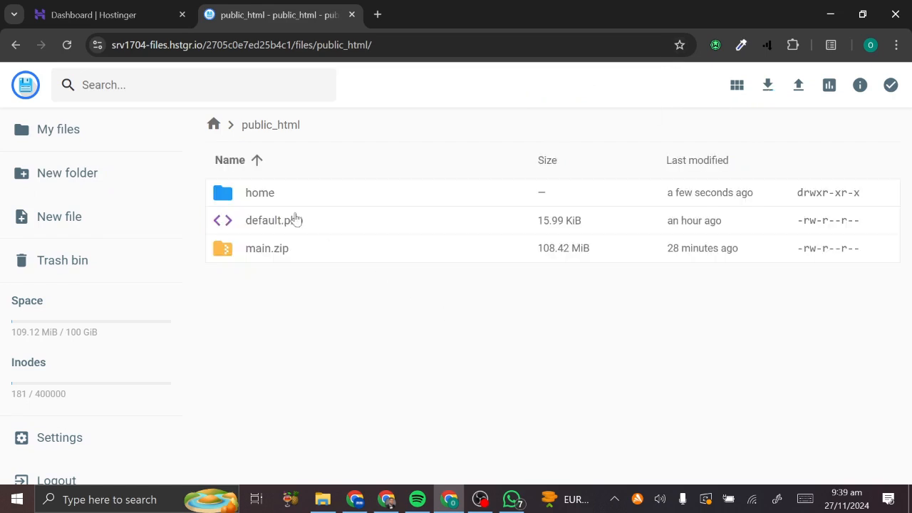
double_click(231, 194)
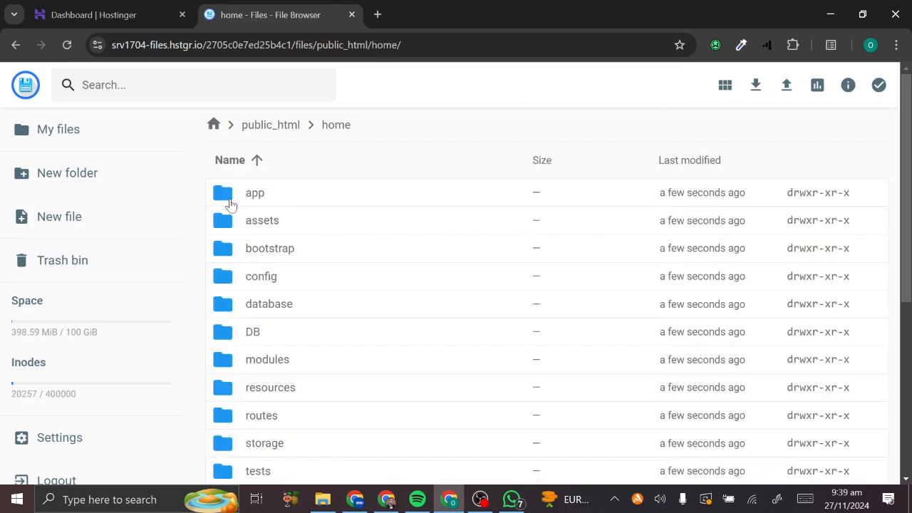
scroll(261, 370, down, 5)
scroll(261, 369, up, 4)
scroll(261, 369, up, 1)
- Load futuretradingtechs.com in a new Chrome tab
click(378, 14)
text(futuretradingtechs.com)
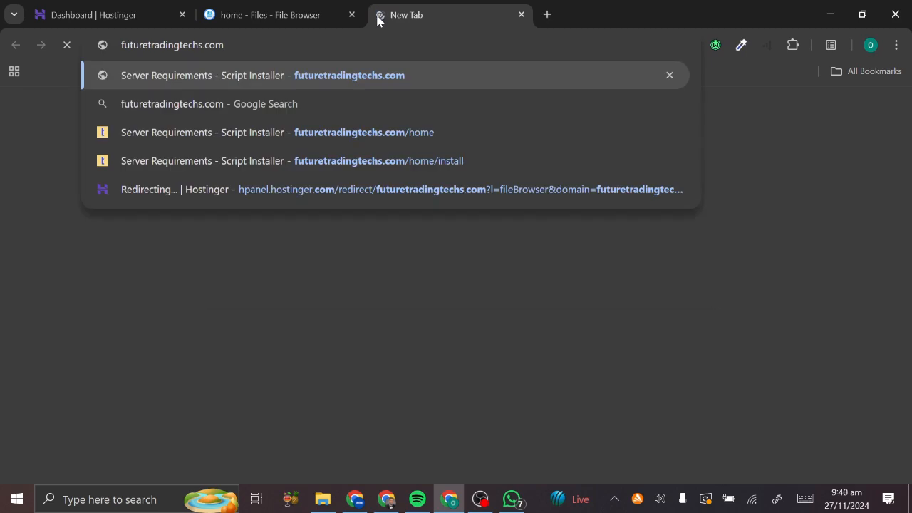
key(Return)
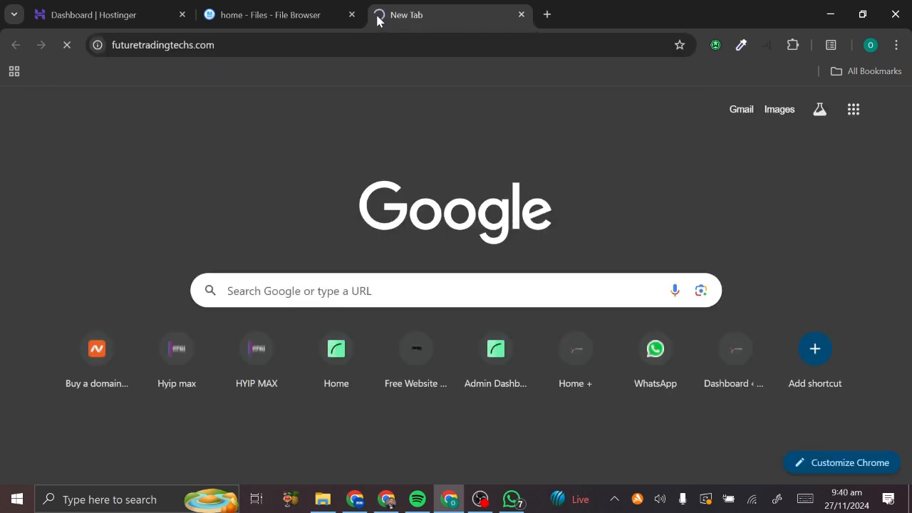
scroll(259, 411, down, 1)
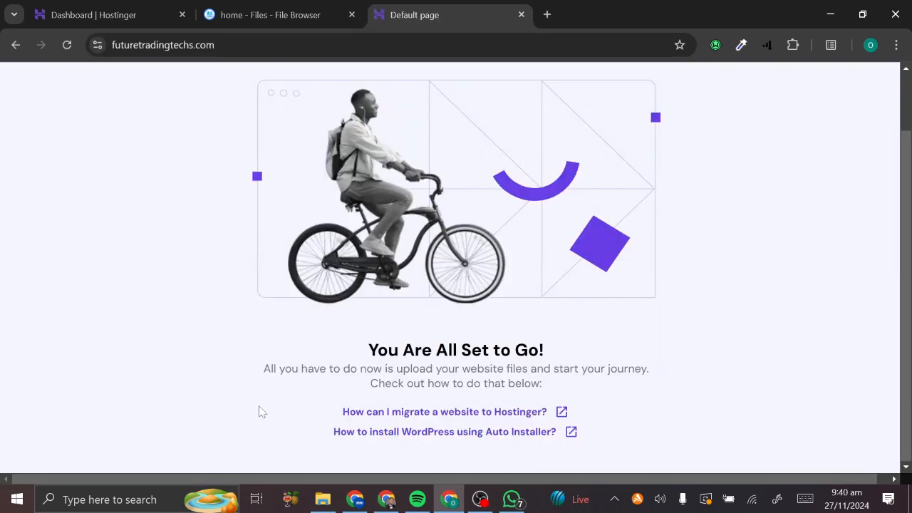
scroll(259, 412, up, 1)
- Open the site's /home installer page from the address bar suggestion
click(237, 45)
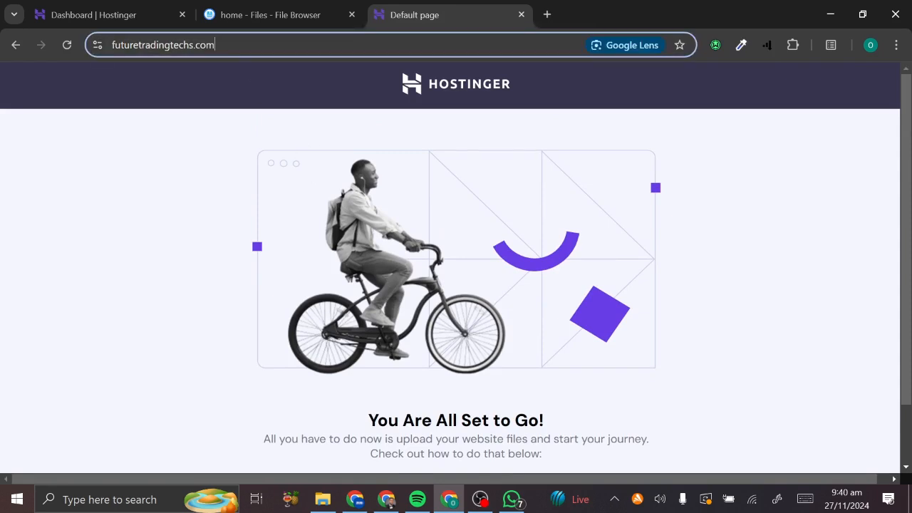
double_click(238, 45)
key(Right)
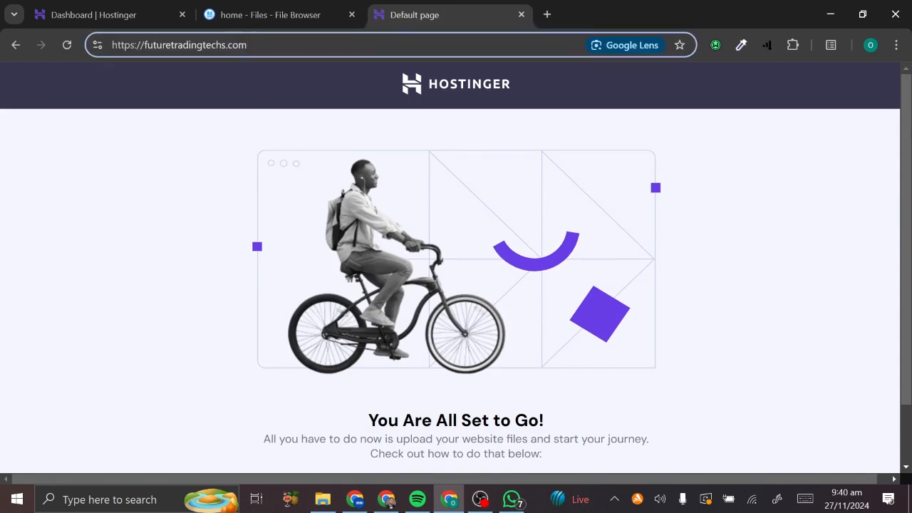
text(/)
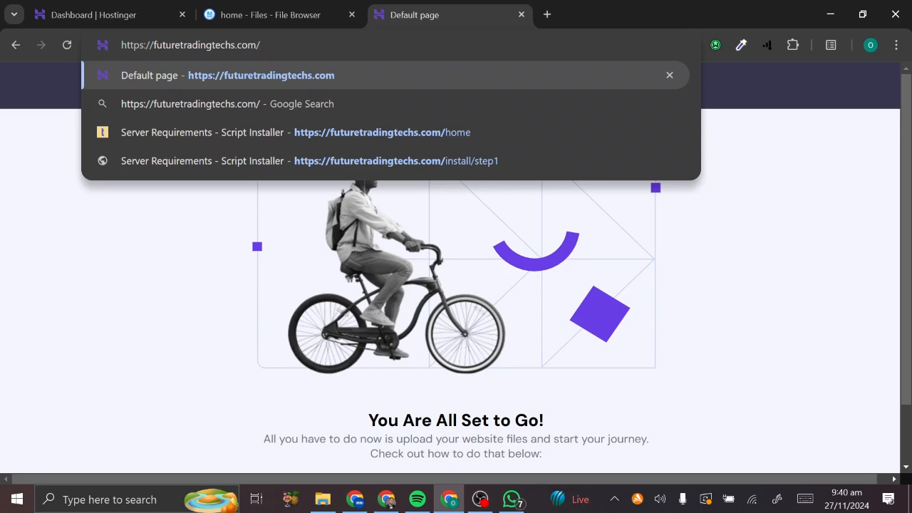
click(394, 132)
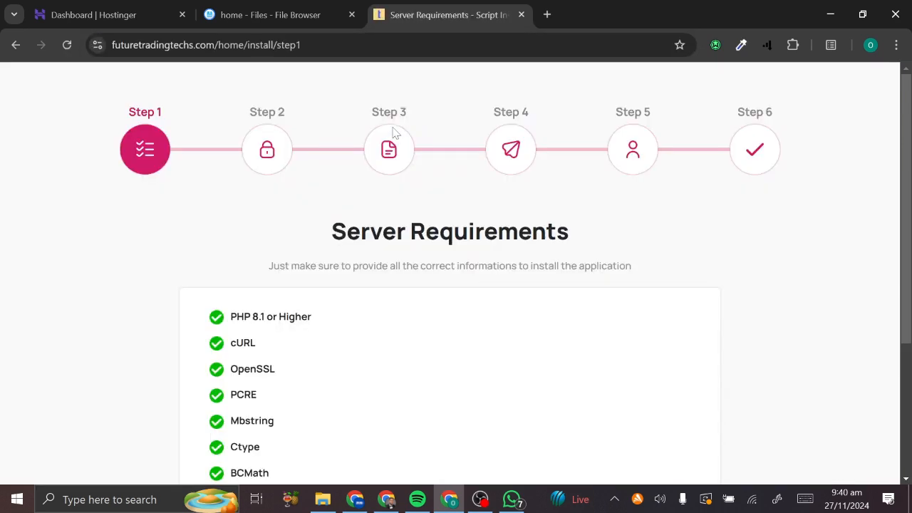
scroll(395, 133, down, 3)
scroll(396, 133, up, 3)
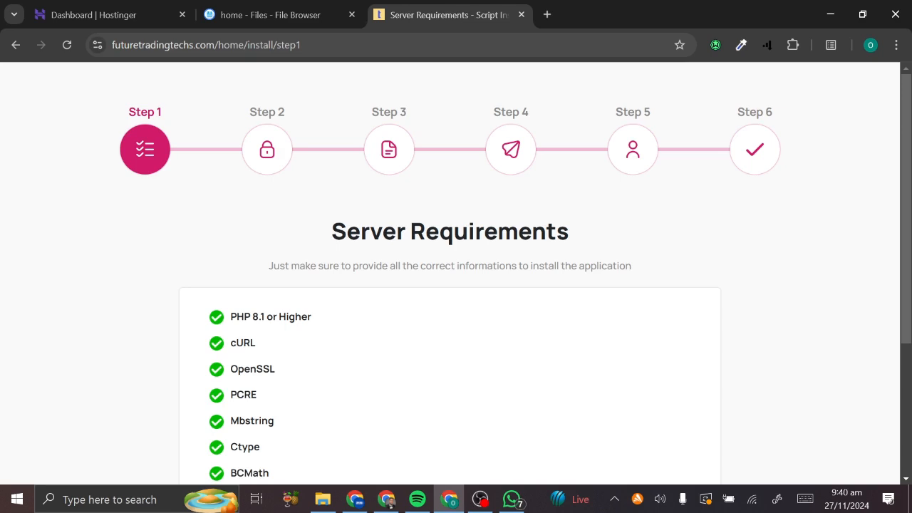
- Strip the path to reload the site's root page, then return to the File Browser tab
drag(218, 44, 340, 59)
key(BackSpace)
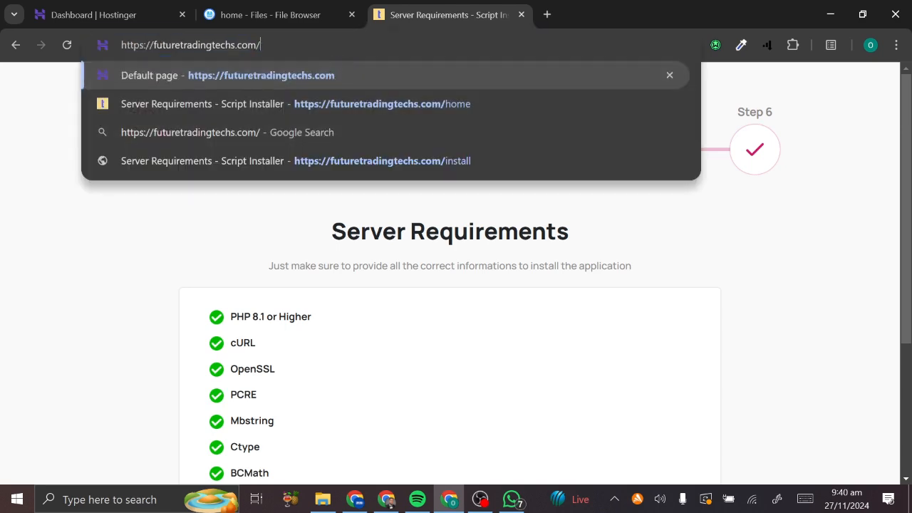
key(Return)
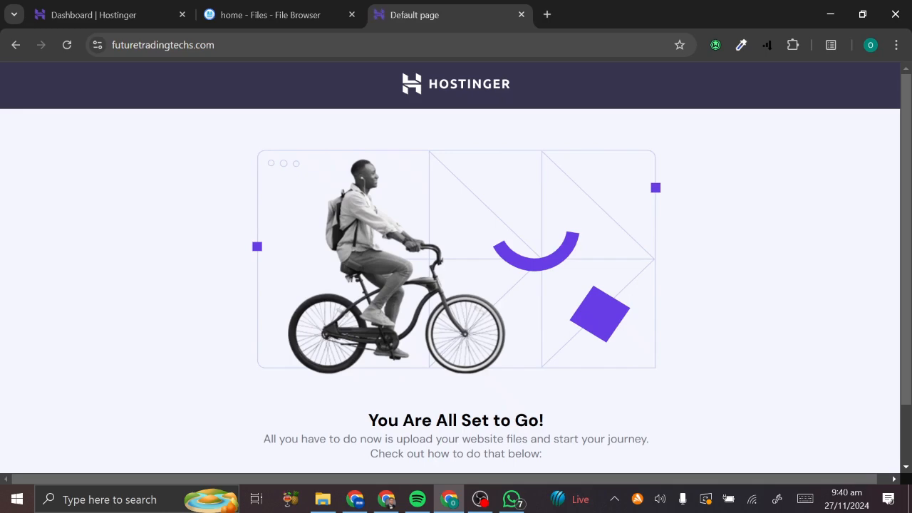
click(296, 8)
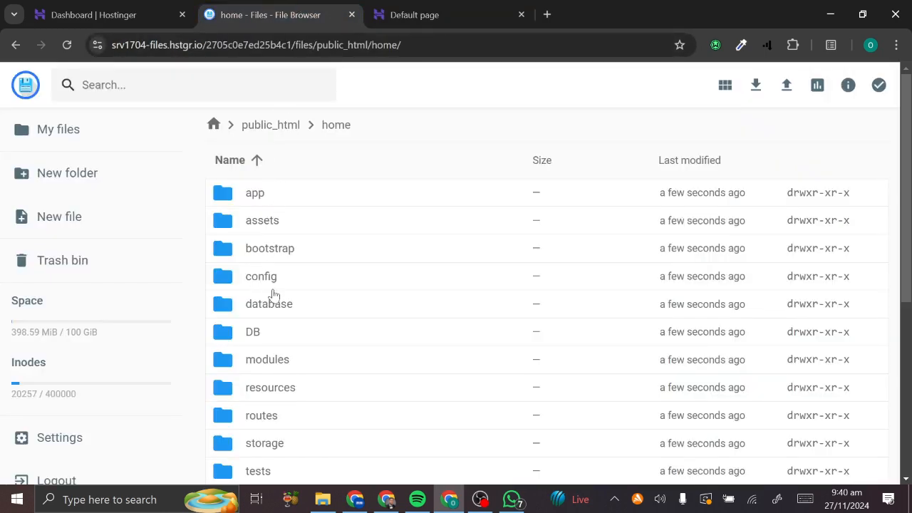
- Go up to public_html and reopen the home folder
click(278, 278)
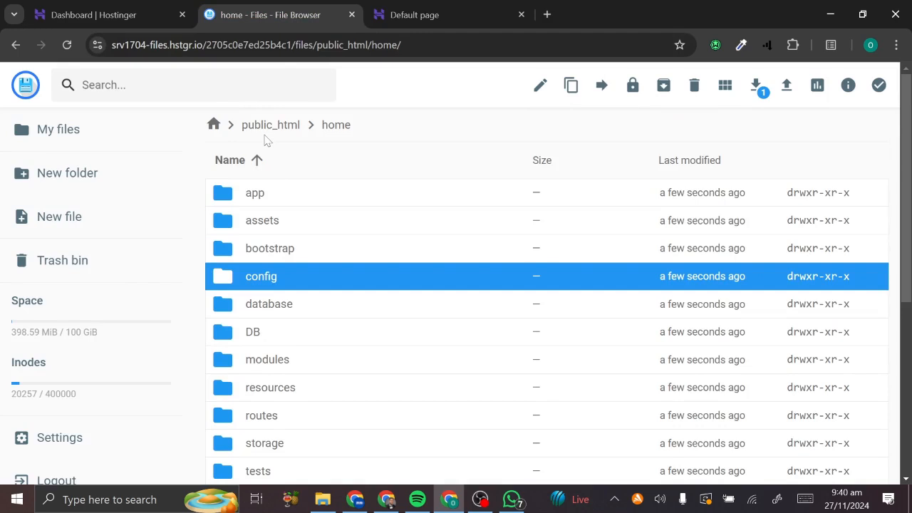
drag(263, 125, 271, 126)
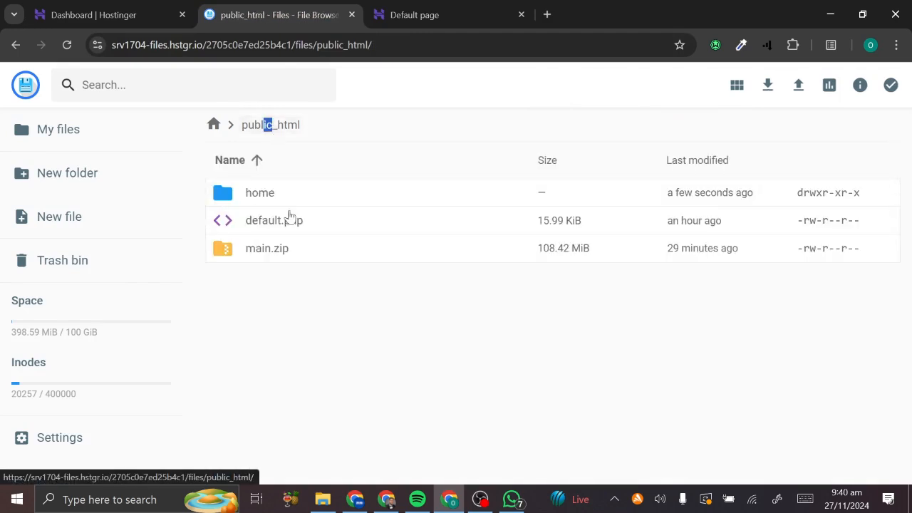
double_click(236, 205)
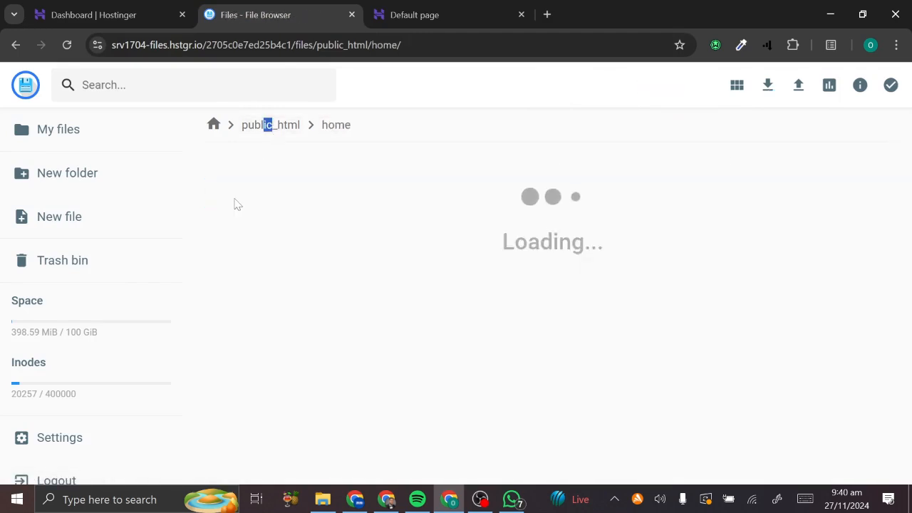
scroll(278, 393, down, 4)
scroll(281, 393, up, 4)
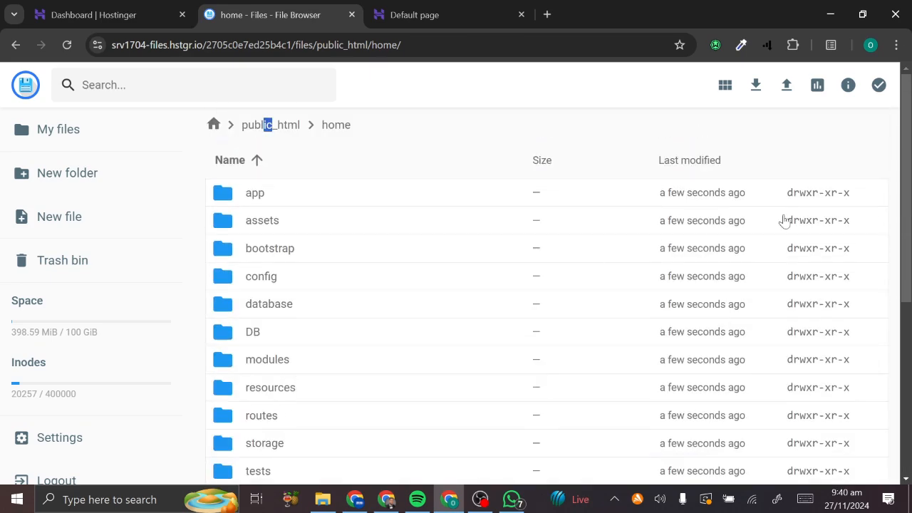
- Turn on multiple selection and select all 21 files and folders in home
click(877, 87)
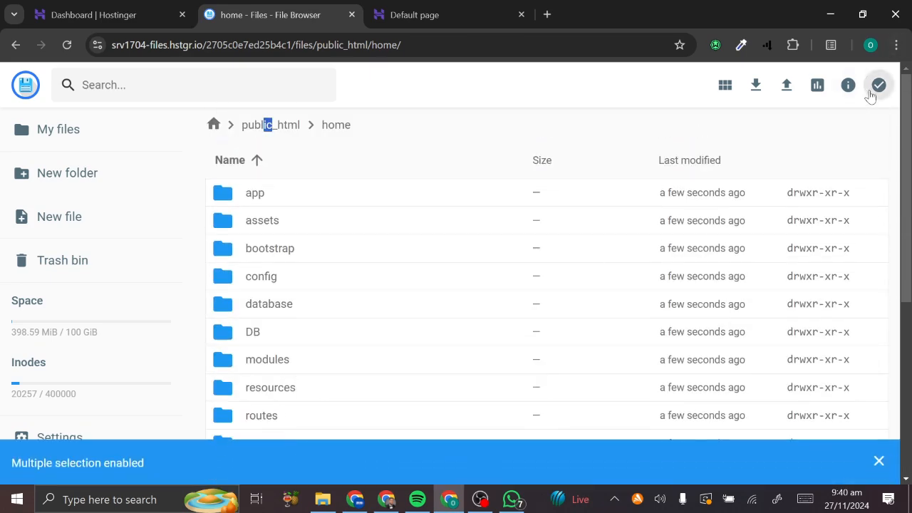
click(301, 191)
scroll(326, 309, down, 5)
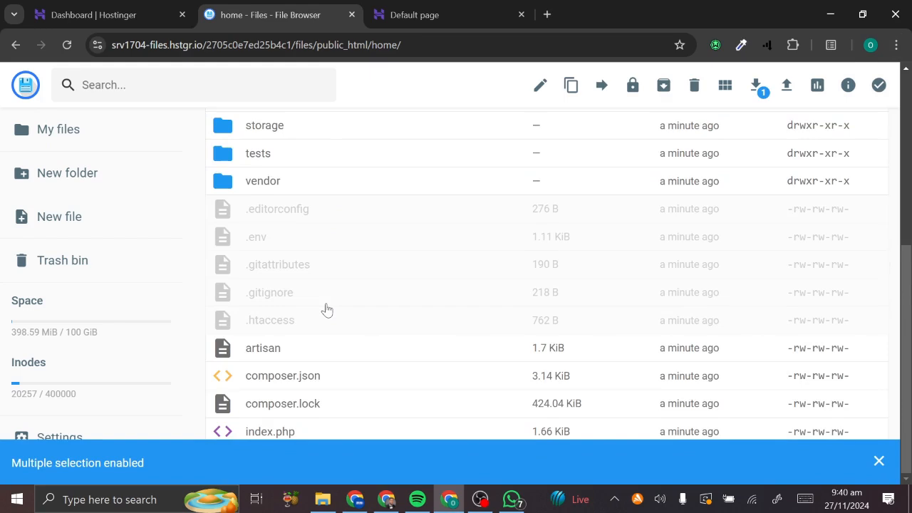
scroll(273, 249, up, 5)
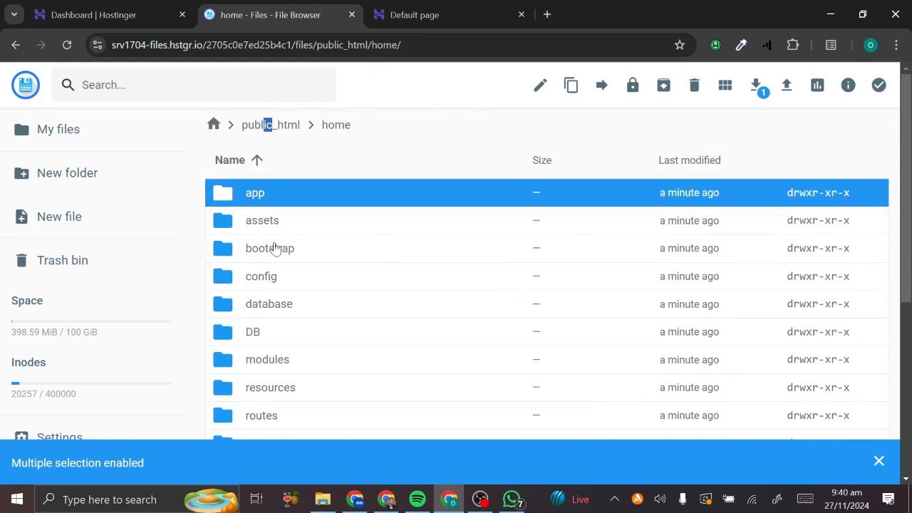
click(263, 223)
click(273, 251)
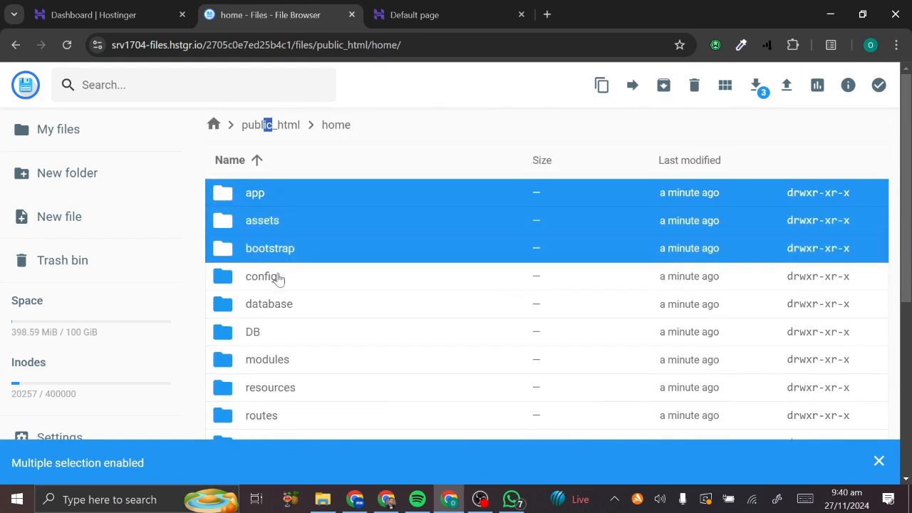
click(278, 277)
click(283, 306)
scroll(283, 306, down, 5)
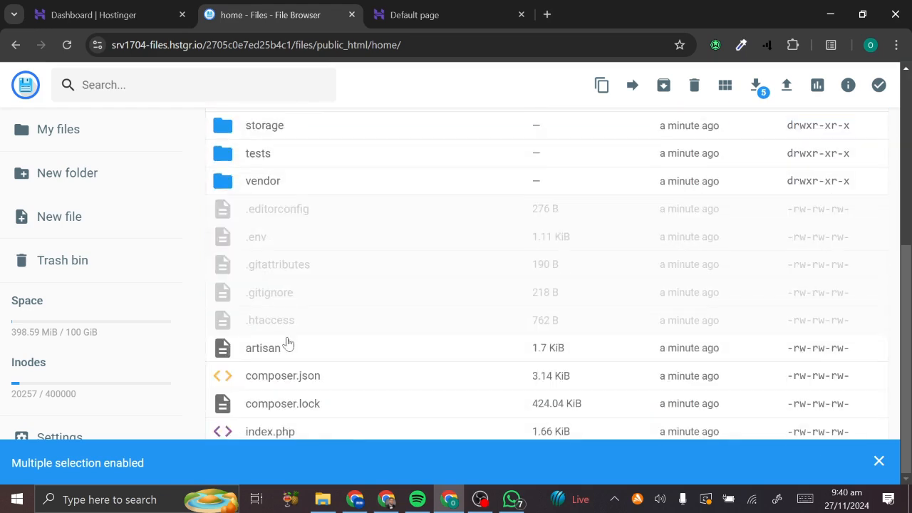
shift+click(287, 430)
scroll(347, 281, up, 5)
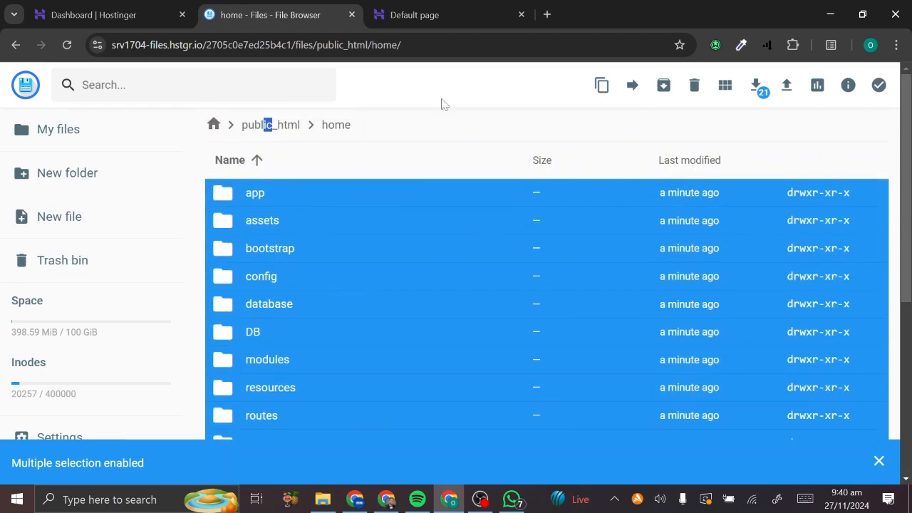
- Move all the selected extracted app items from home into public_html
click(633, 86)
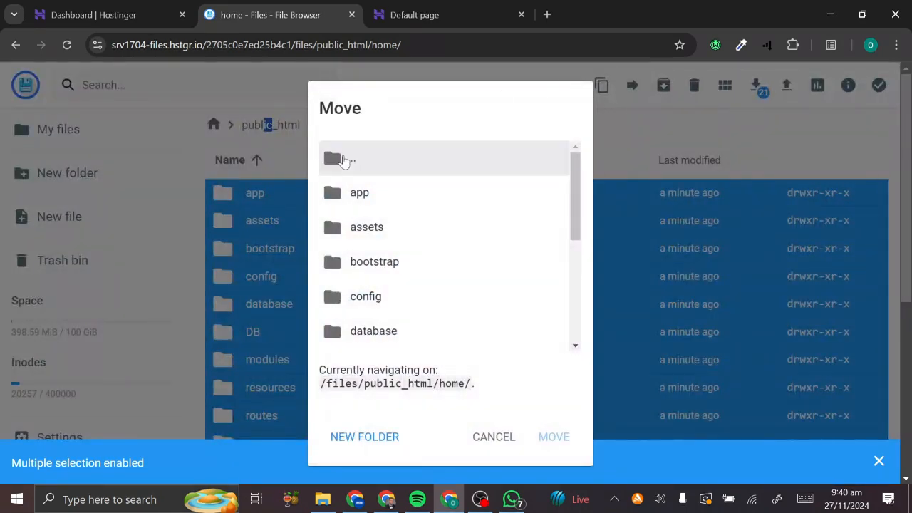
double_click(343, 160)
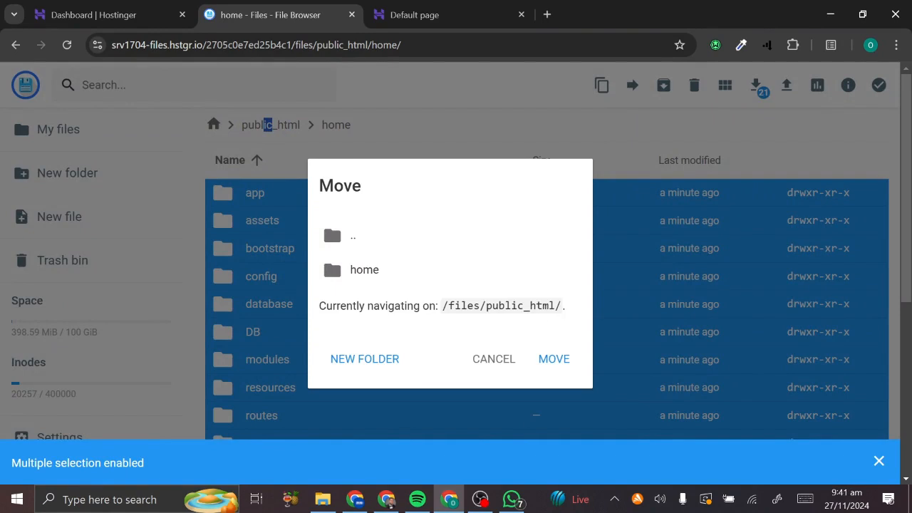
click(558, 359)
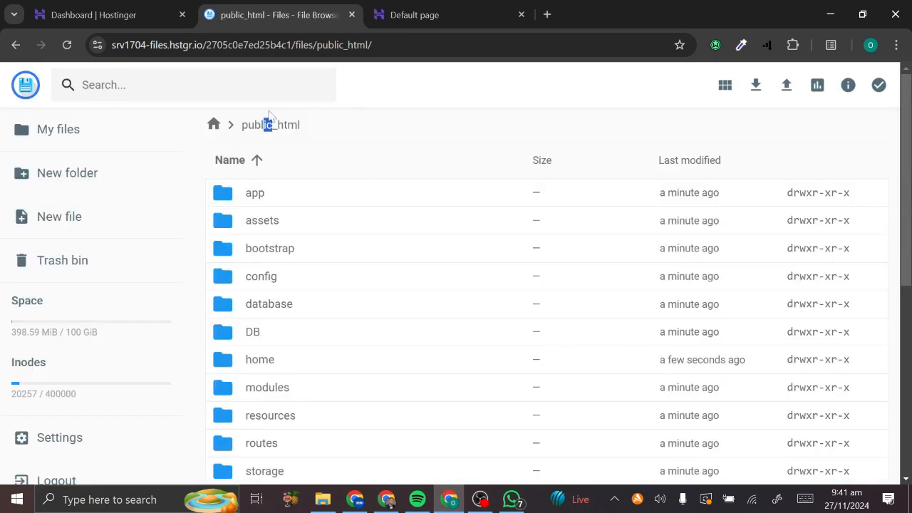
scroll(270, 291, down, 2)
scroll(270, 290, up, 2)
drag(264, 125, 274, 124)
scroll(268, 342, down, 5)
scroll(266, 375, up, 5)
- Verify home now holds only pint.json and browse the modules folder in public_html
click(236, 371)
click(235, 372)
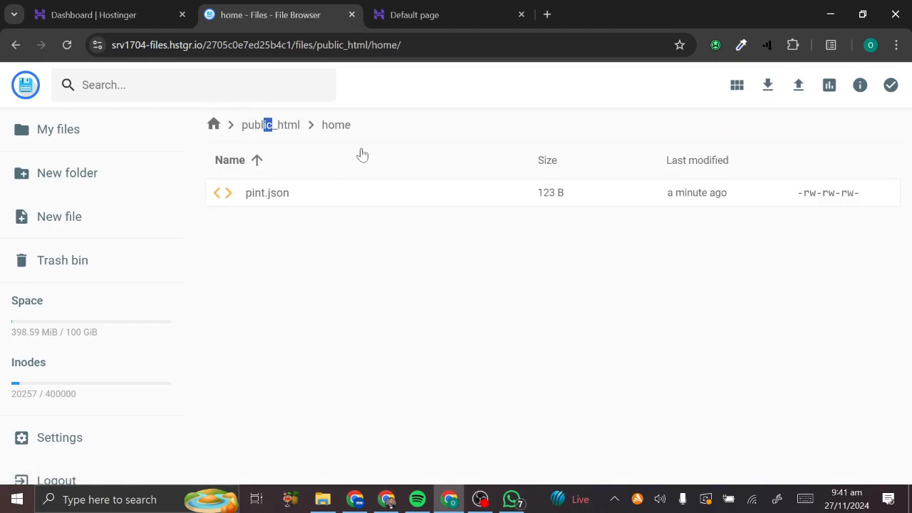
click(279, 126)
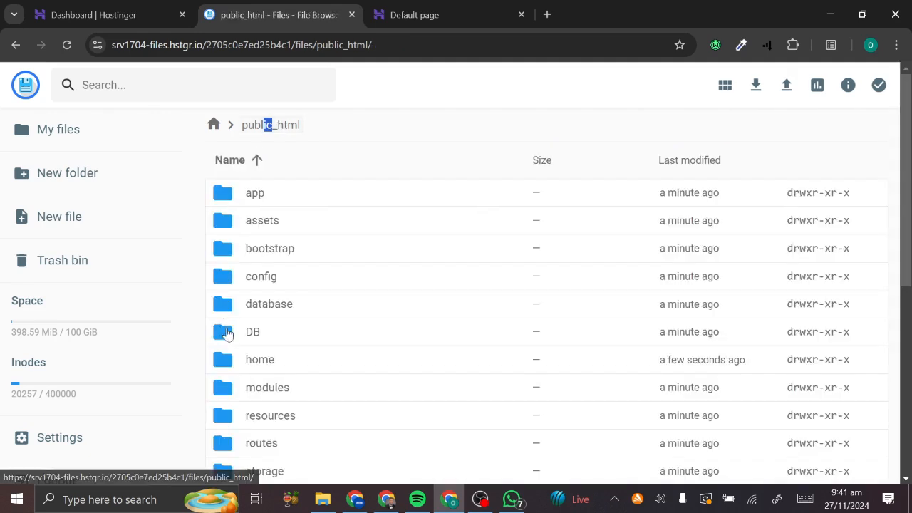
double_click(248, 379)
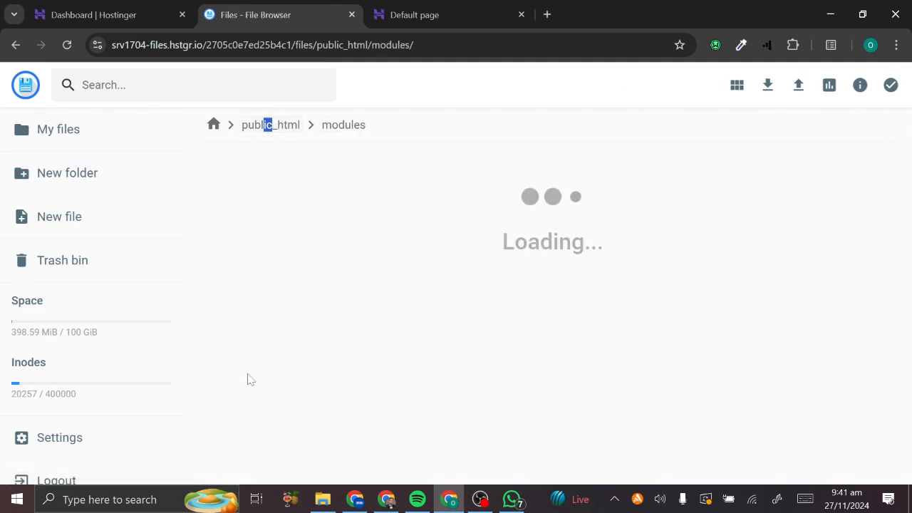
click(275, 126)
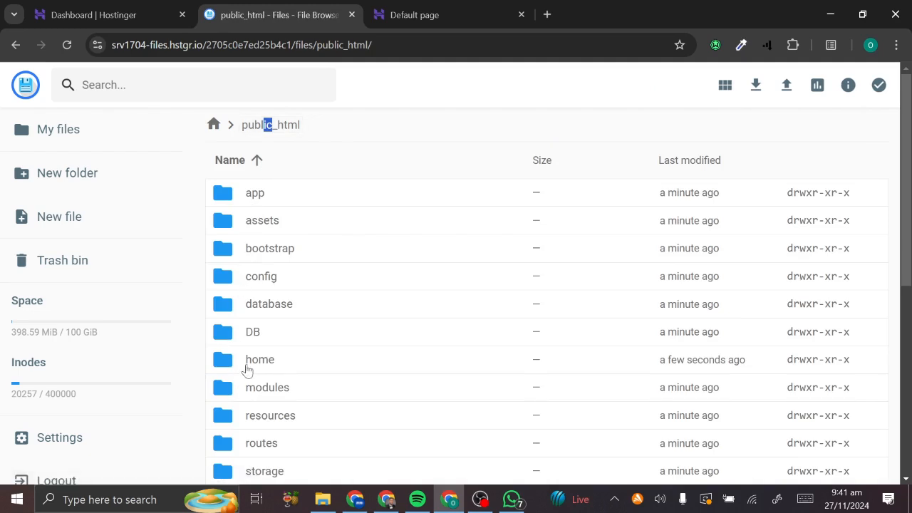
scroll(257, 349, down, 5)
- Reload futuretradingtechs.com to launch the installer and advance through License Activation to Database Setup
click(475, 9)
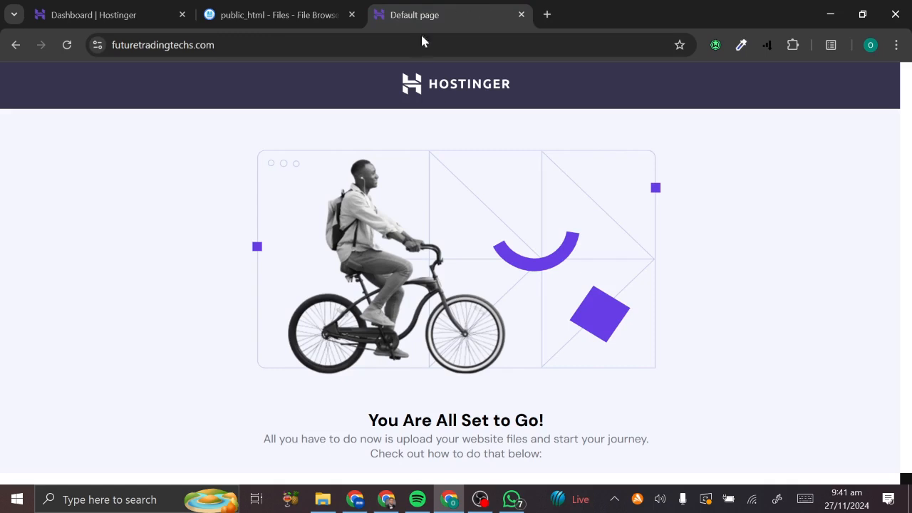
click(422, 44)
key(Return)
scroll(381, 315, down, 3)
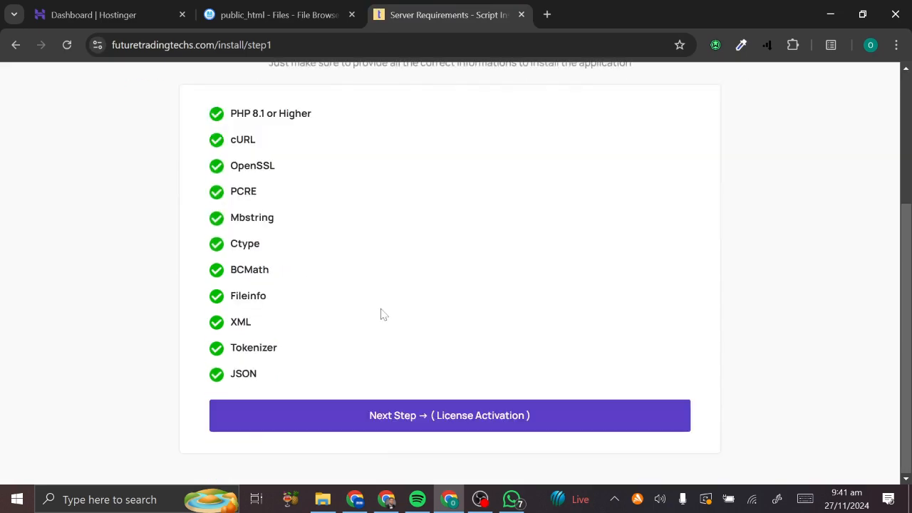
scroll(379, 313, up, 3)
scroll(380, 313, down, 3)
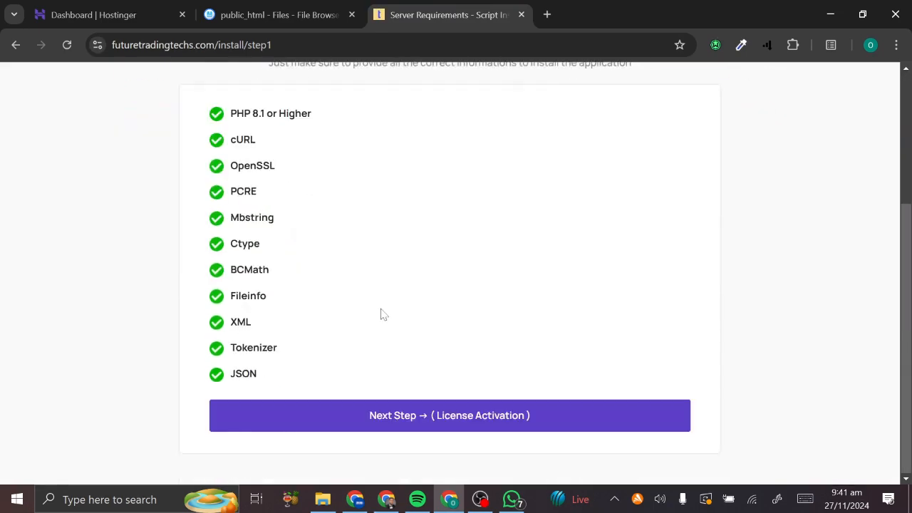
click(399, 423)
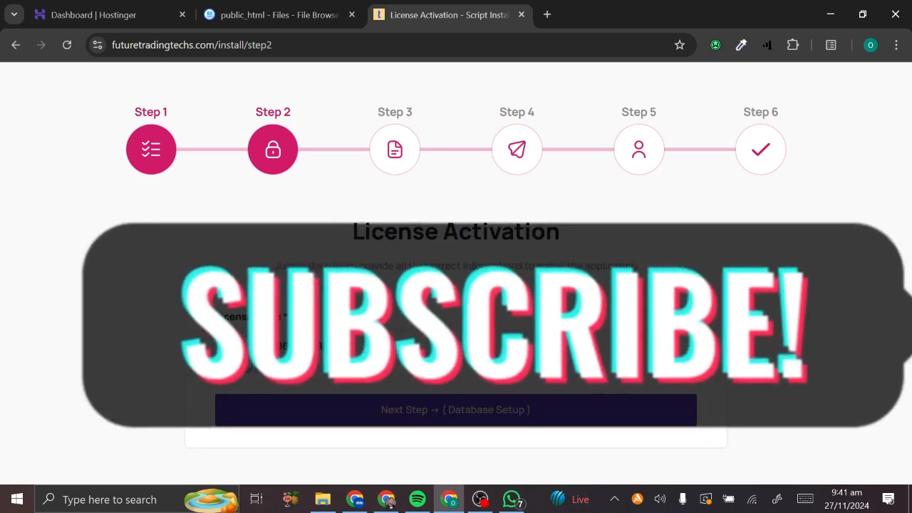
click(411, 407)
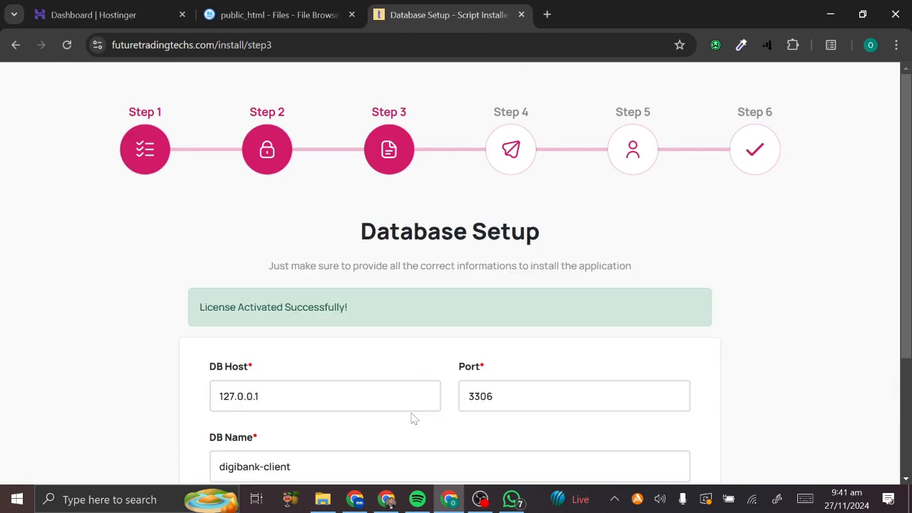
scroll(411, 419, down, 2)
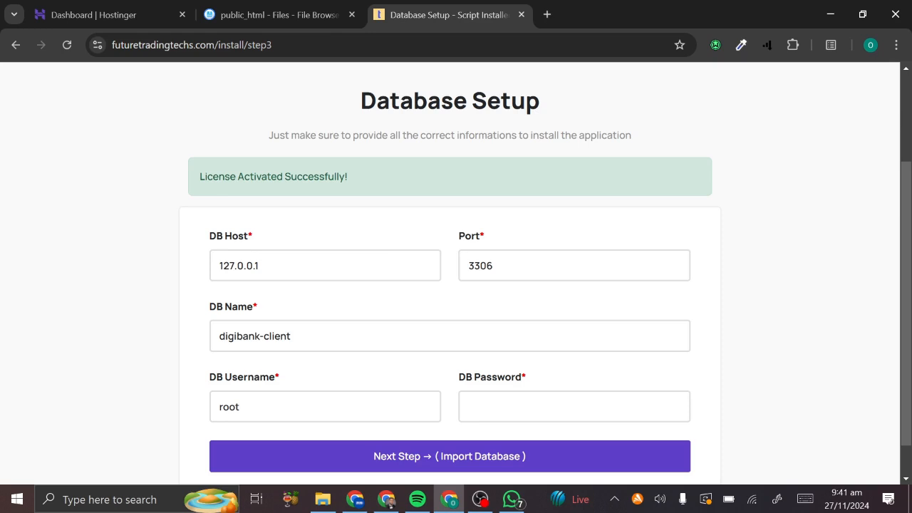
- Search the hPanel sidebar for 'data' and open MySQL database Management
click(118, 7)
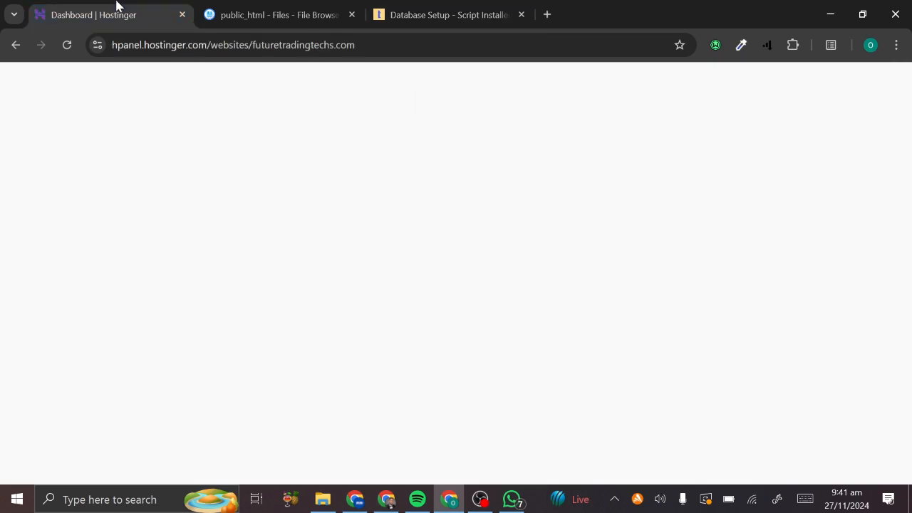
scroll(190, 294, down, 3)
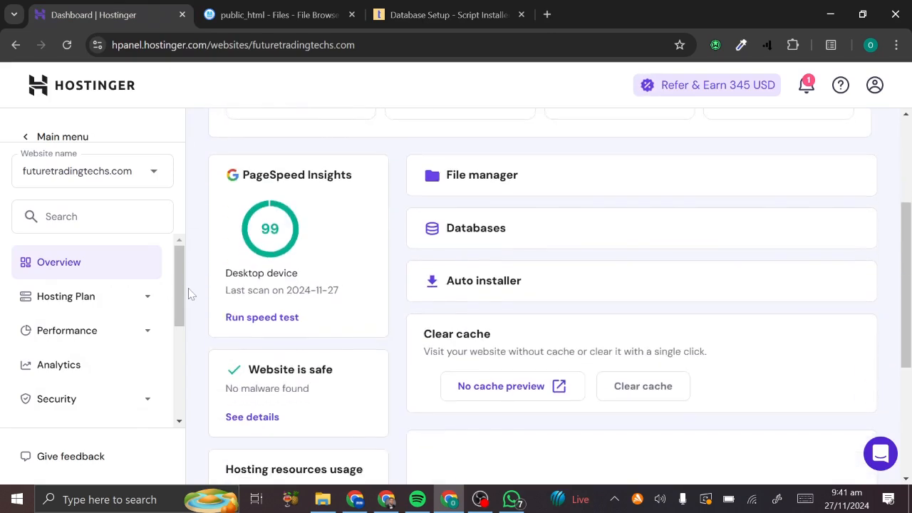
click(80, 217)
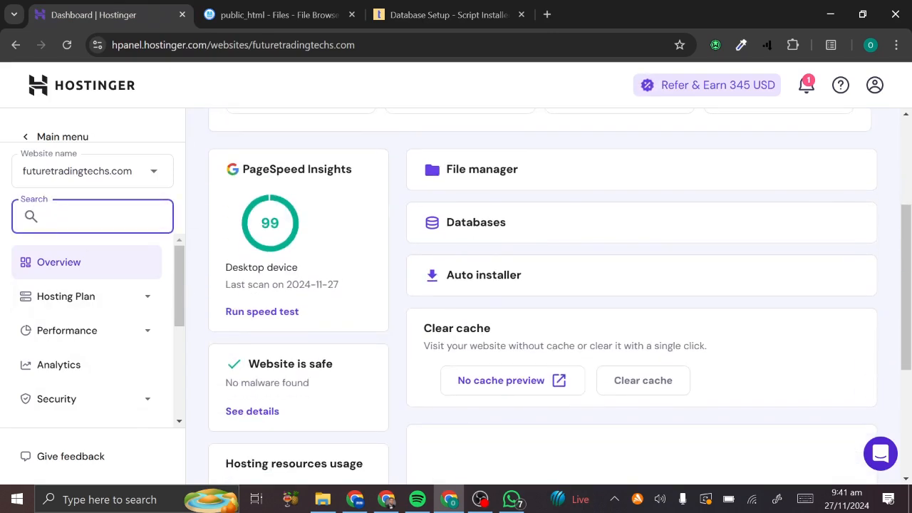
text(data)
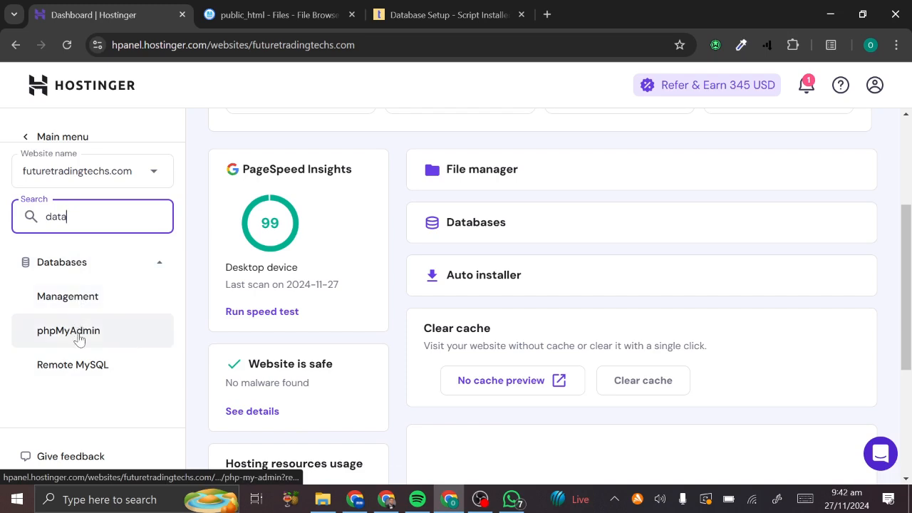
click(84, 292)
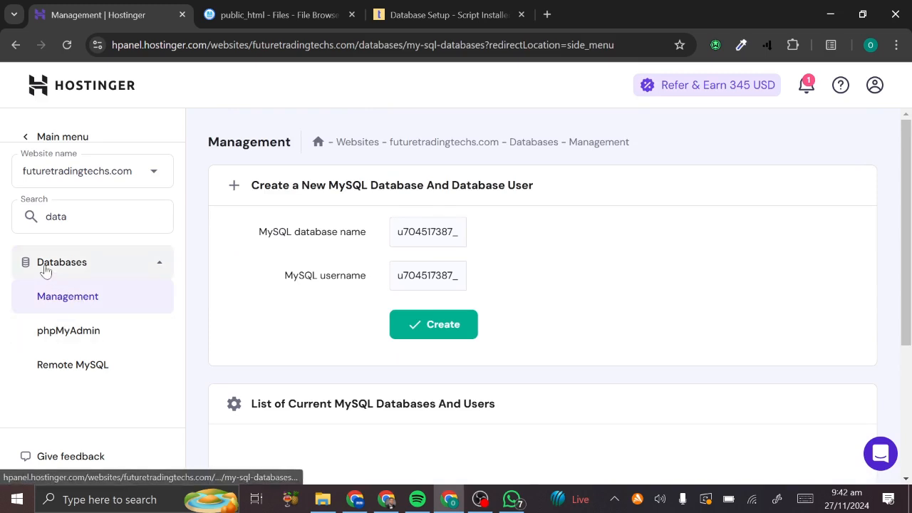
- Glance at phpMyAdmin, then return to Management and review the empty database list
click(48, 339)
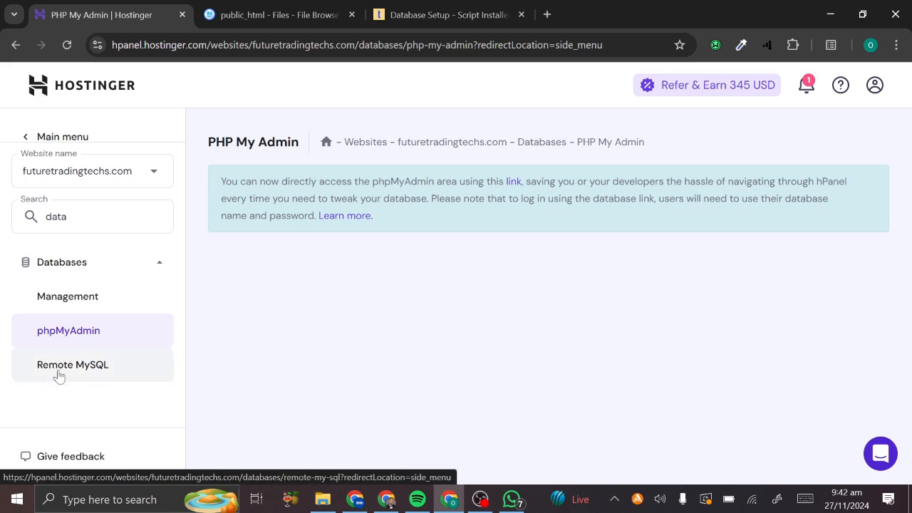
click(67, 315)
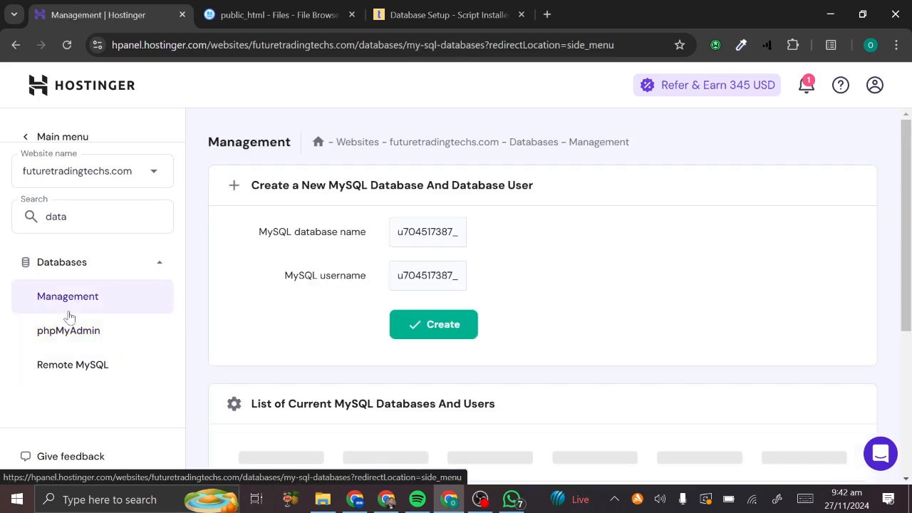
scroll(248, 342, down, 2)
scroll(248, 342, up, 2)
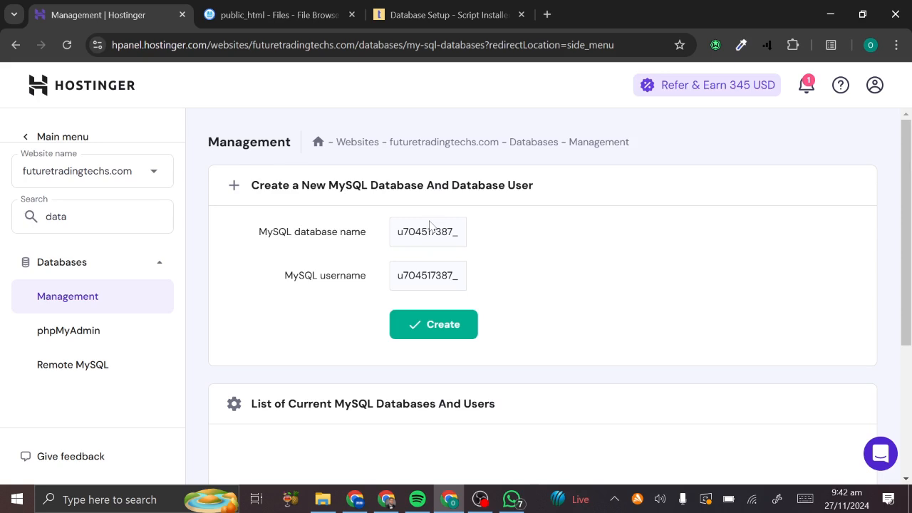
scroll(439, 297, down, 3)
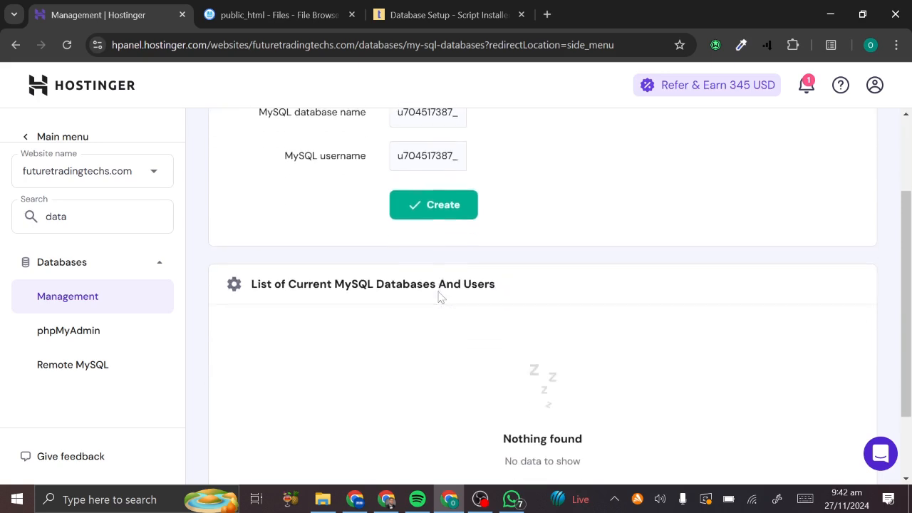
scroll(439, 297, up, 2)
scroll(444, 206, up, 1)
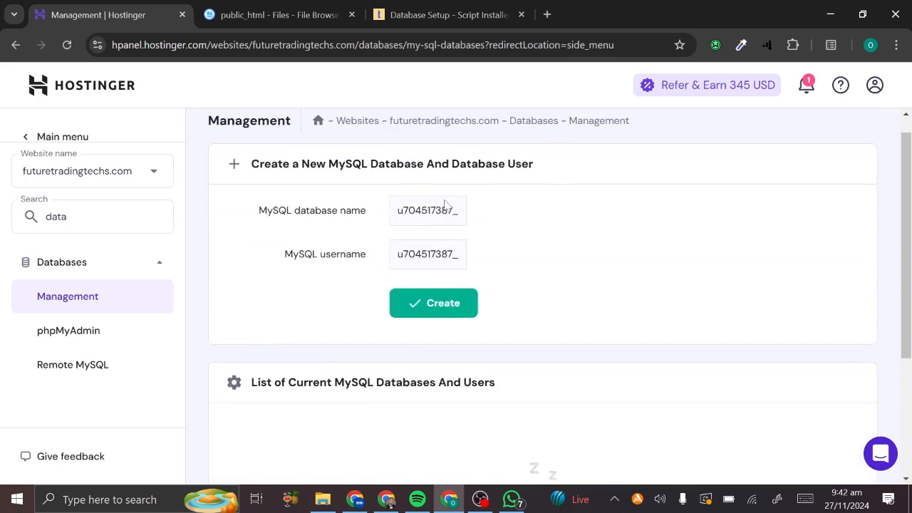
- Submit the empty new-database form to see both name fields flagged as required
click(434, 321)
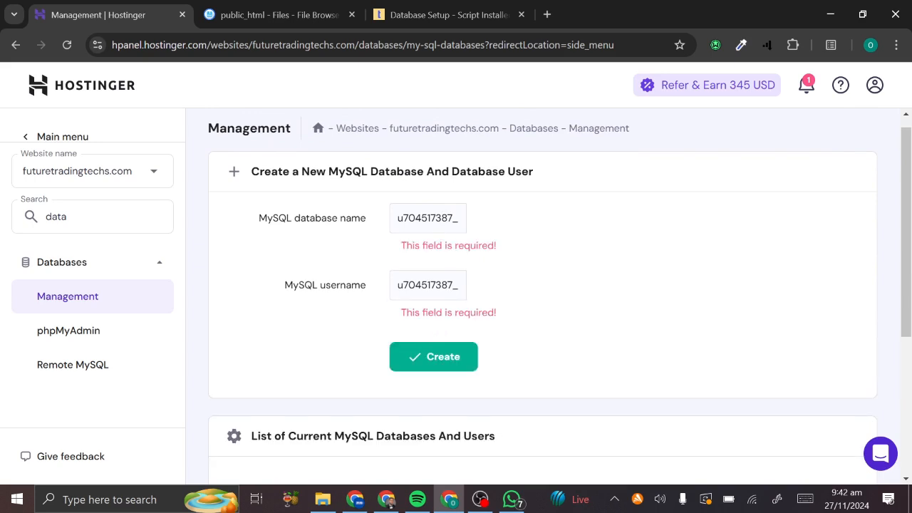
scroll(452, 225, down, 3)
scroll(451, 225, up, 3)
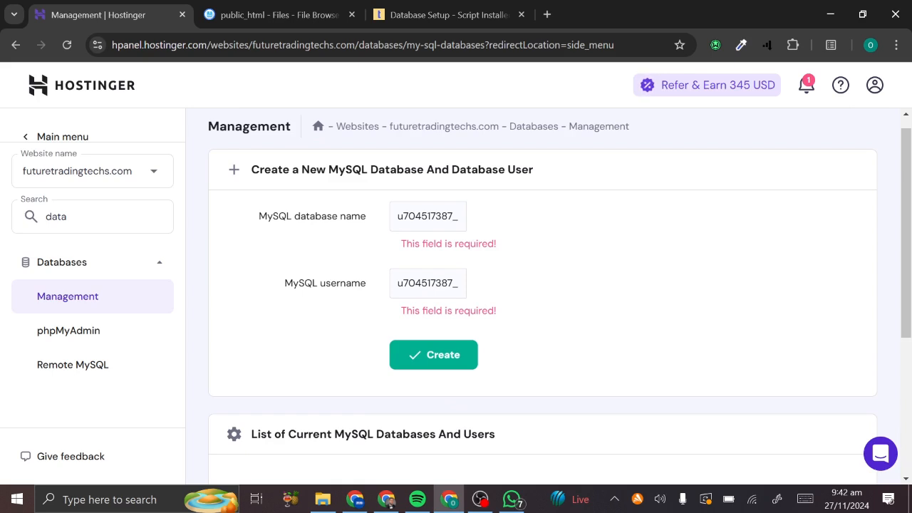
double_click(428, 284)
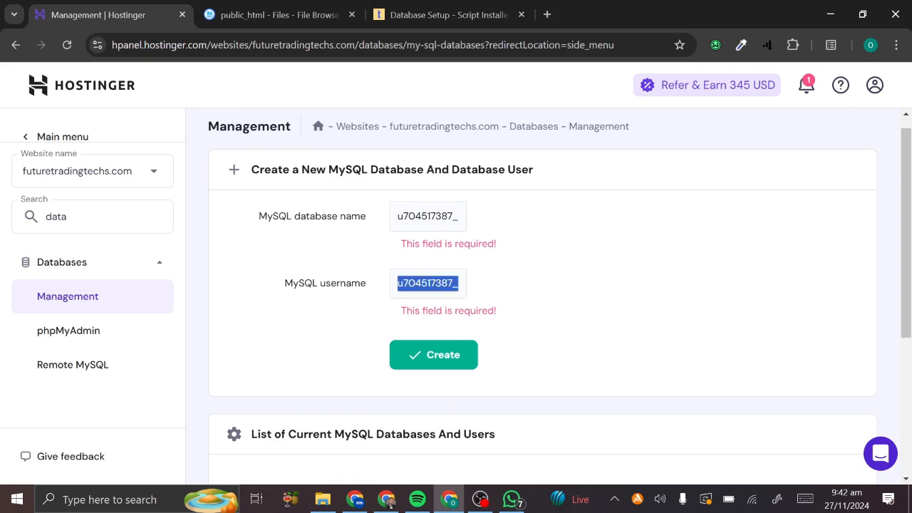
click(430, 284)
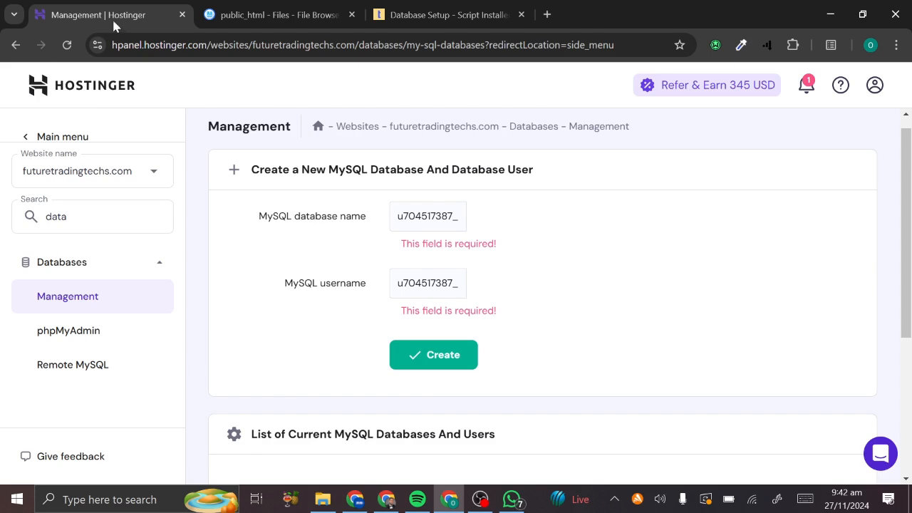
- Enter 'bank' as both the new MySQL database name and username
click(61, 45)
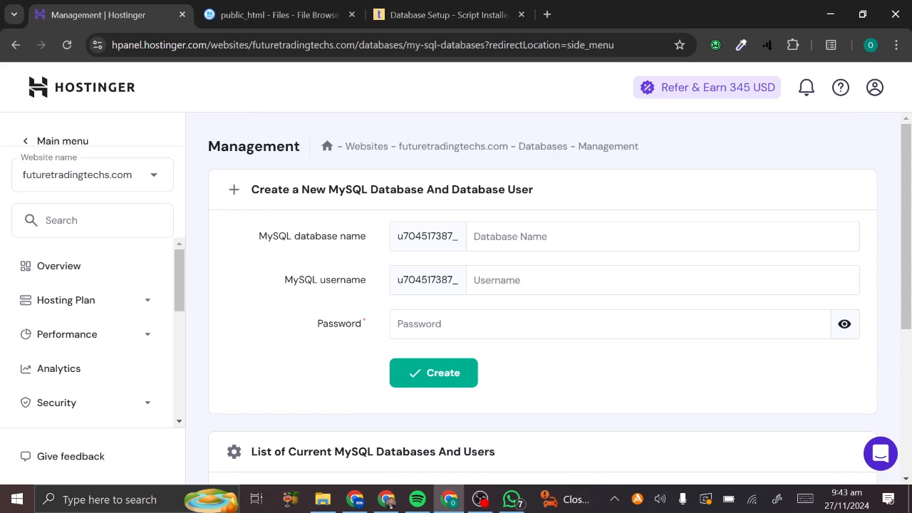
text(bank)
key(ctrl+a)
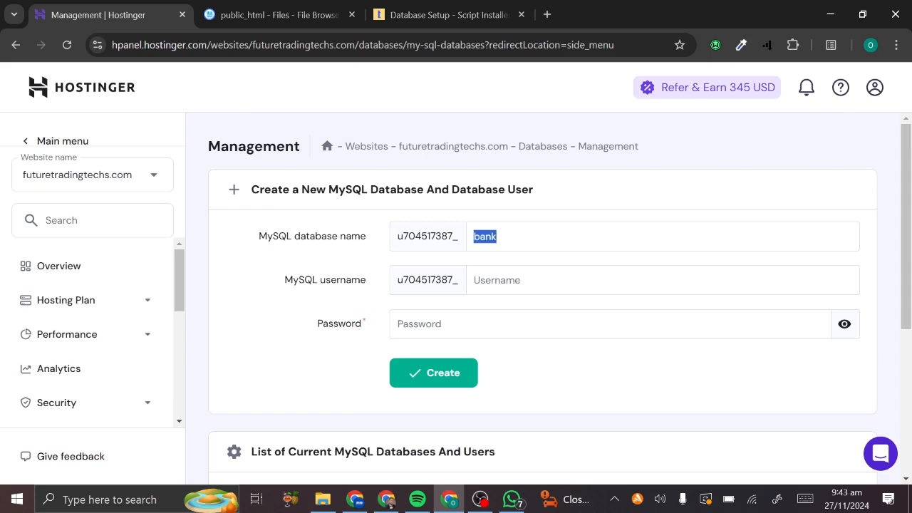
click(497, 280)
text(futuretradingt)
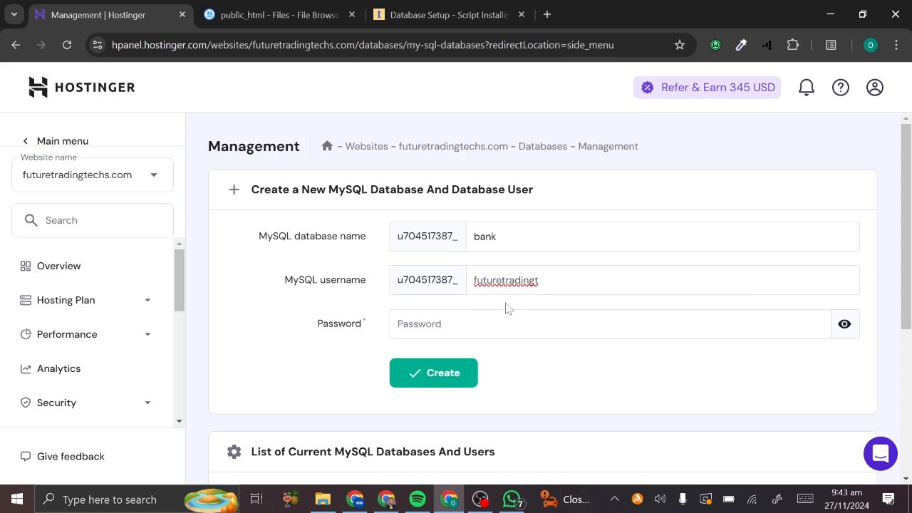
key(ctrl+a)
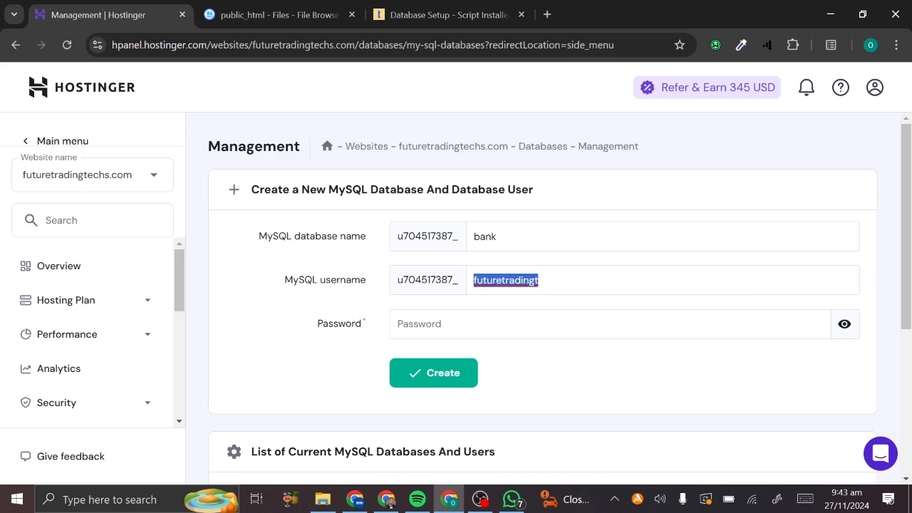
text(bank)
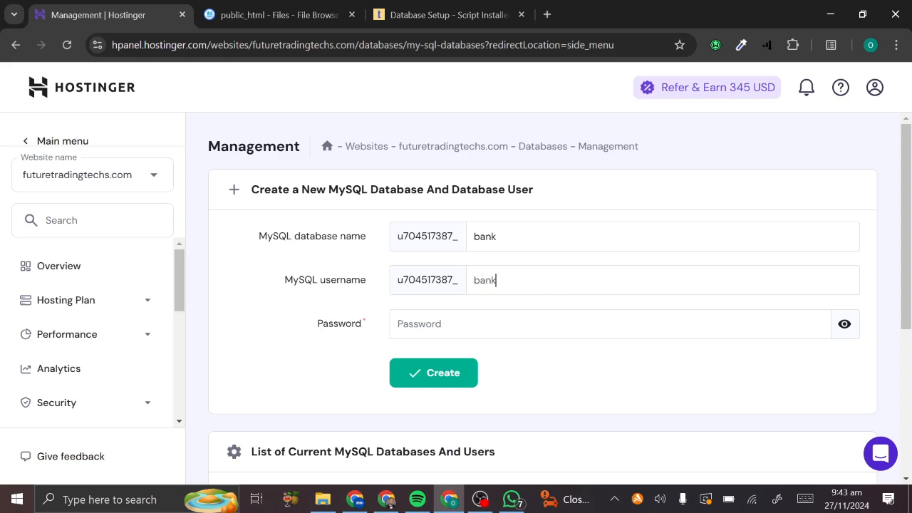
key(Tab)
- Generate a database password, copy it into the installer's DB Password, and create the database
click(820, 330)
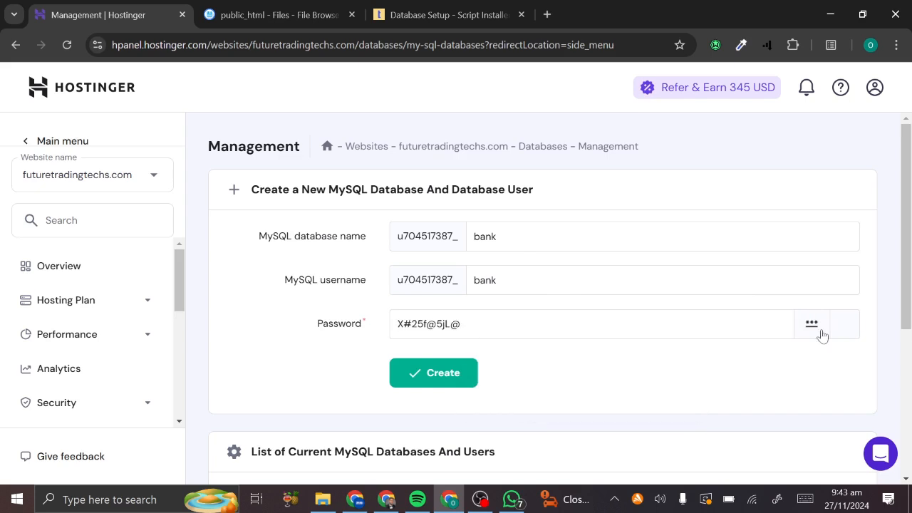
click(499, 326)
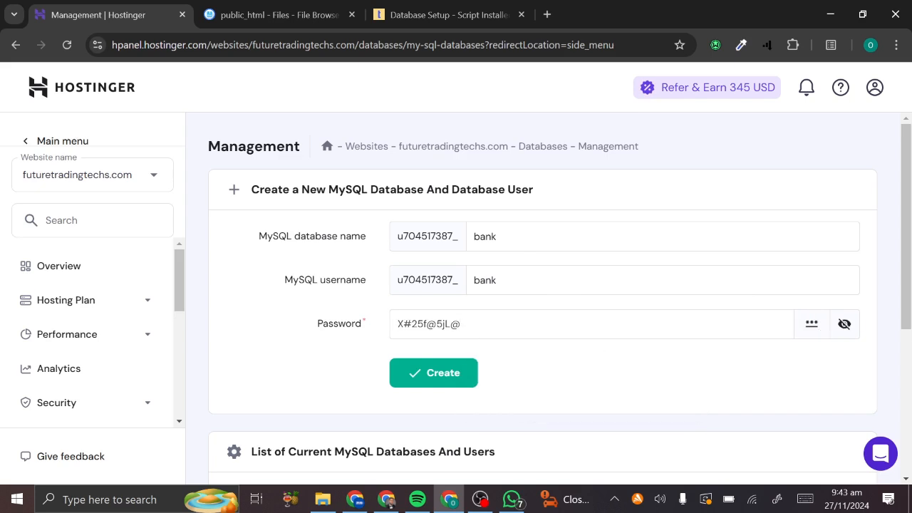
key(ctrl+a)
key(ctrl+c)
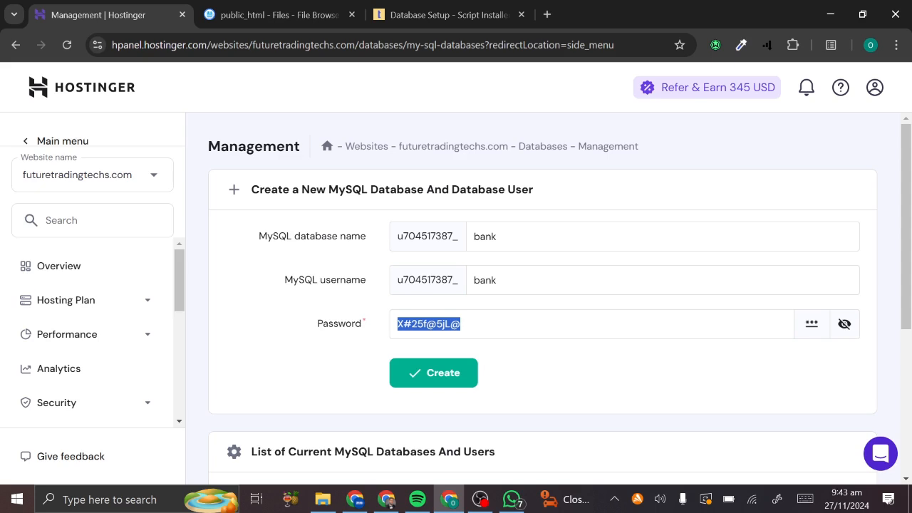
key(BackSpace)
key(ctrl+v)
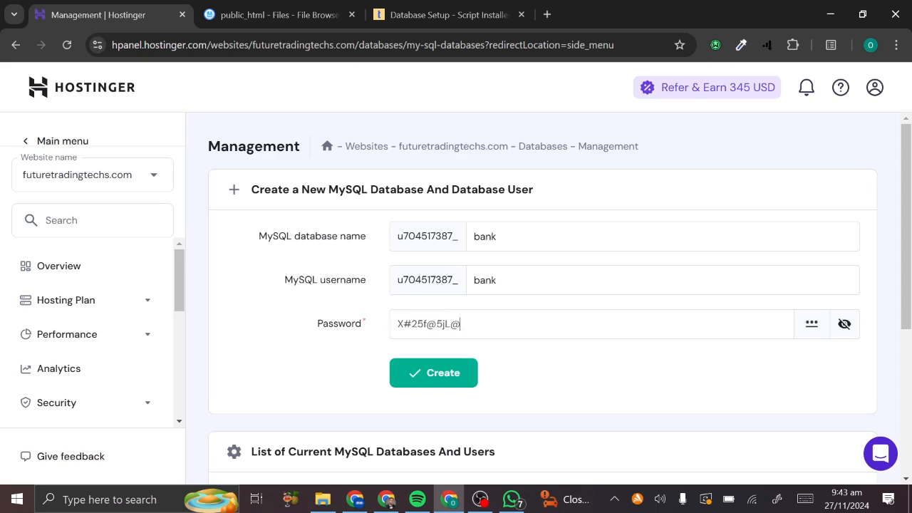
click(481, 14)
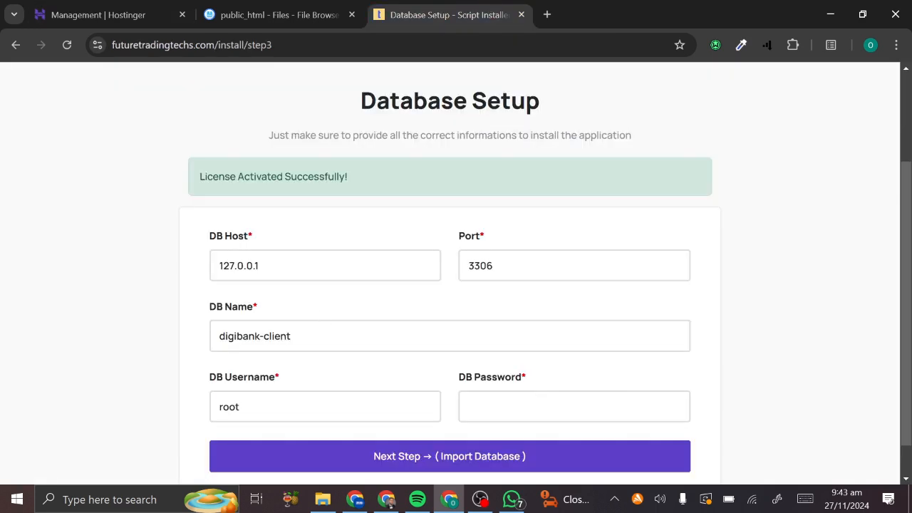
key(ctrl+v)
click(118, 9)
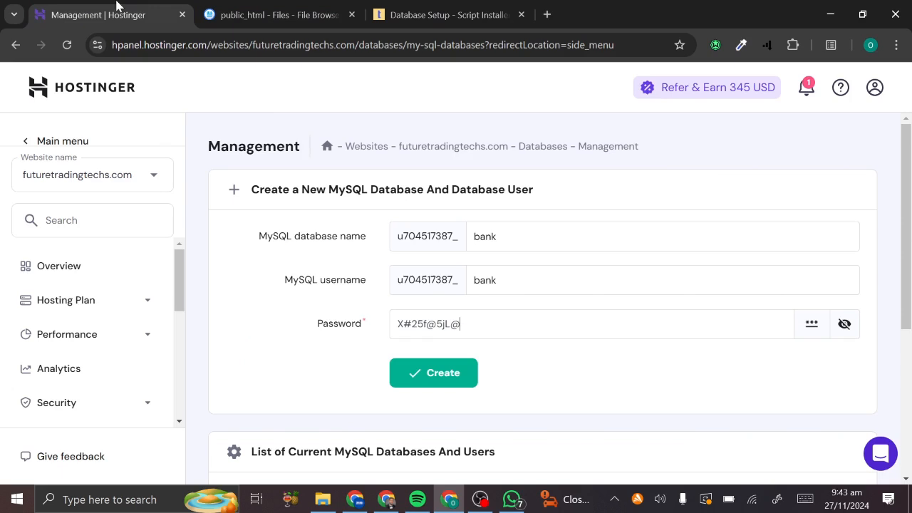
scroll(430, 297, down, 1)
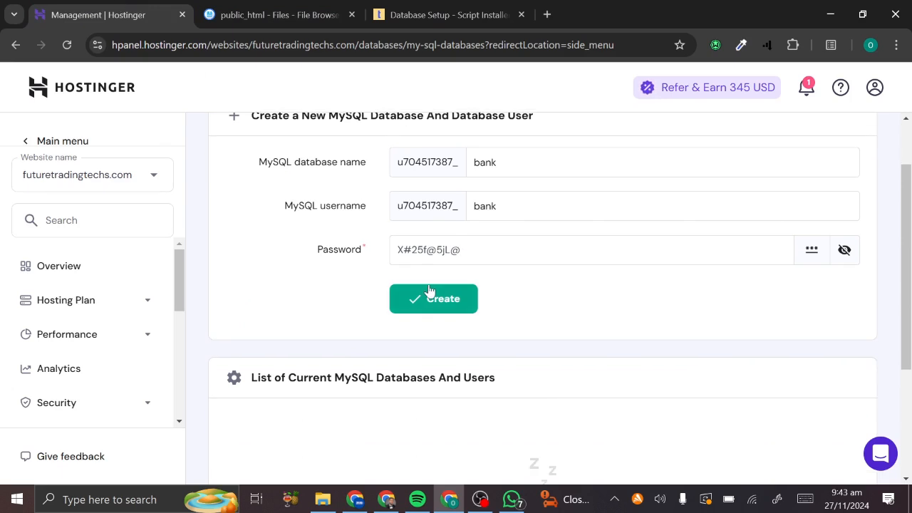
click(430, 299)
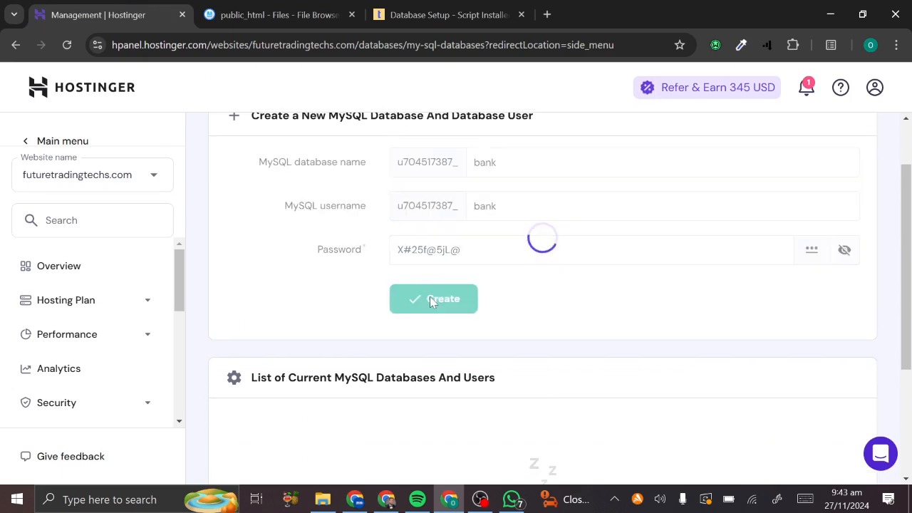
scroll(431, 302, down, 2)
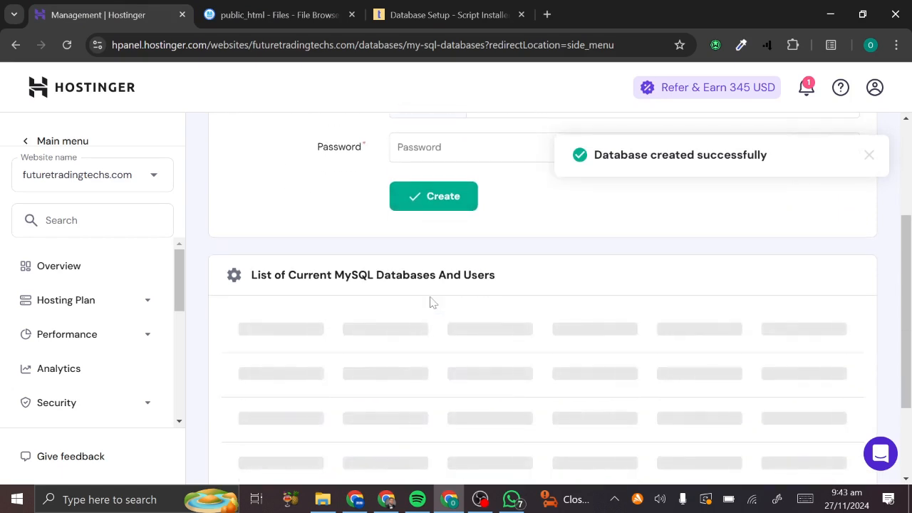
scroll(430, 301, down, 1)
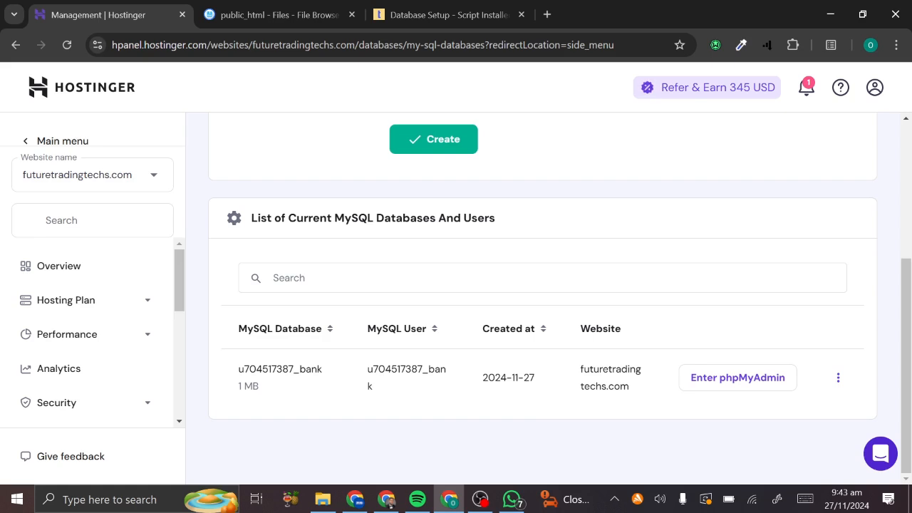
drag(323, 373, 230, 373)
key(ctrl+c)
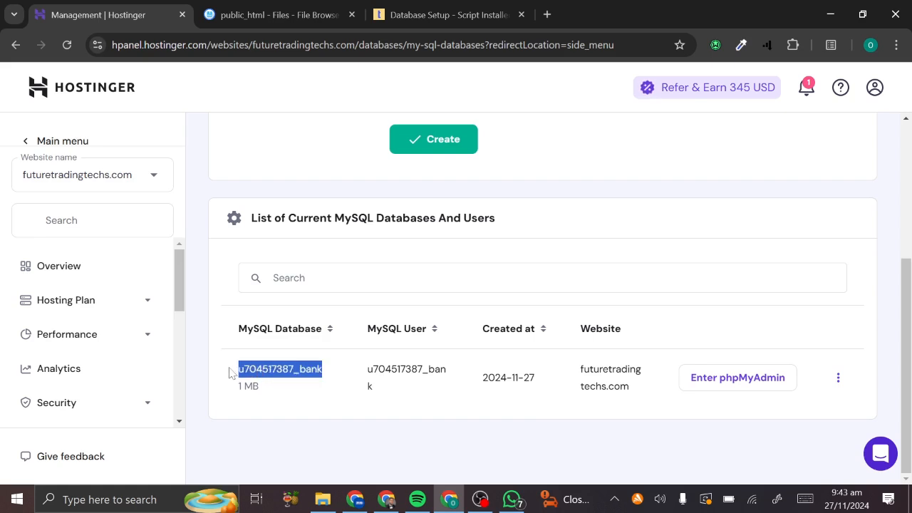
click(372, 10)
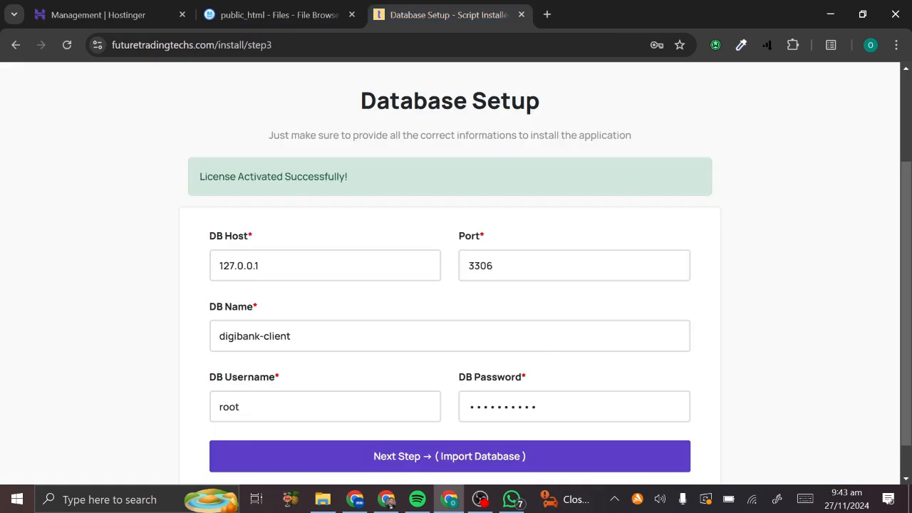
click(291, 335)
key(ctrl+a)
key(ctrl+v)
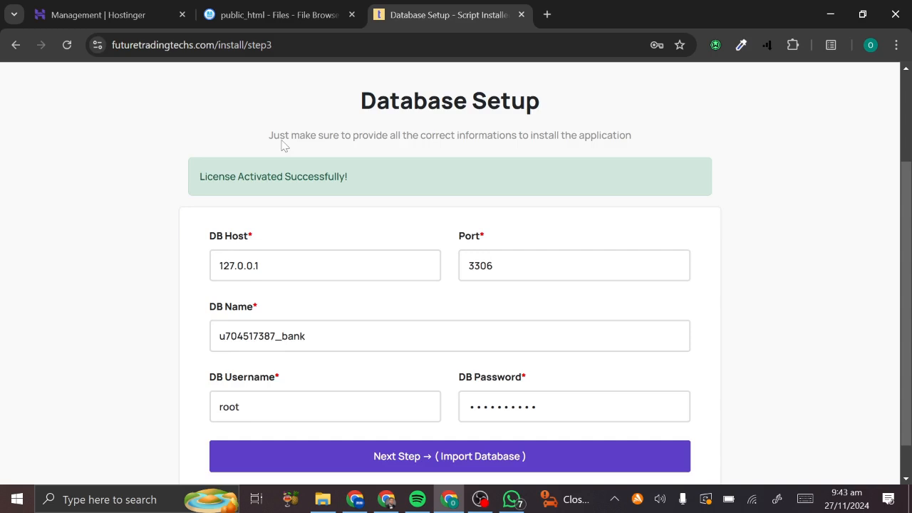
- Copy the MySQL username into DB Username and submit the database settings
click(147, 6)
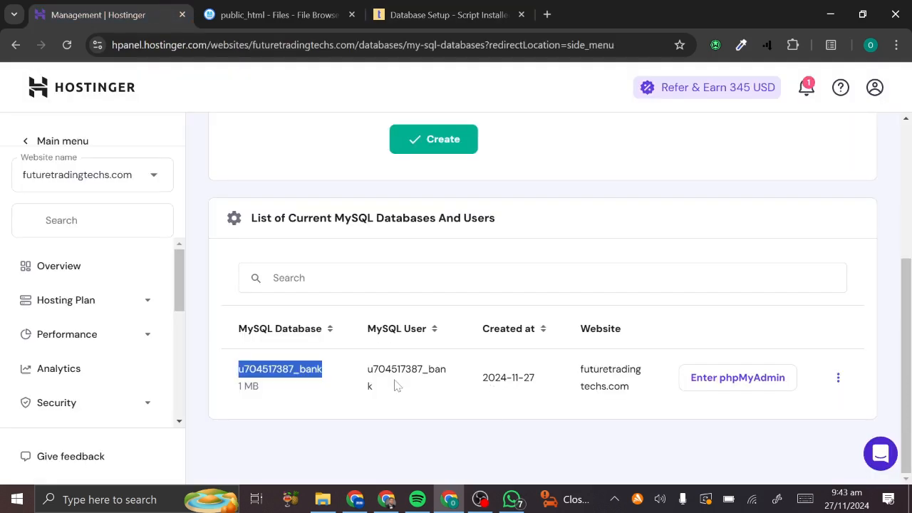
drag(394, 387, 369, 381)
key(ctrl+c)
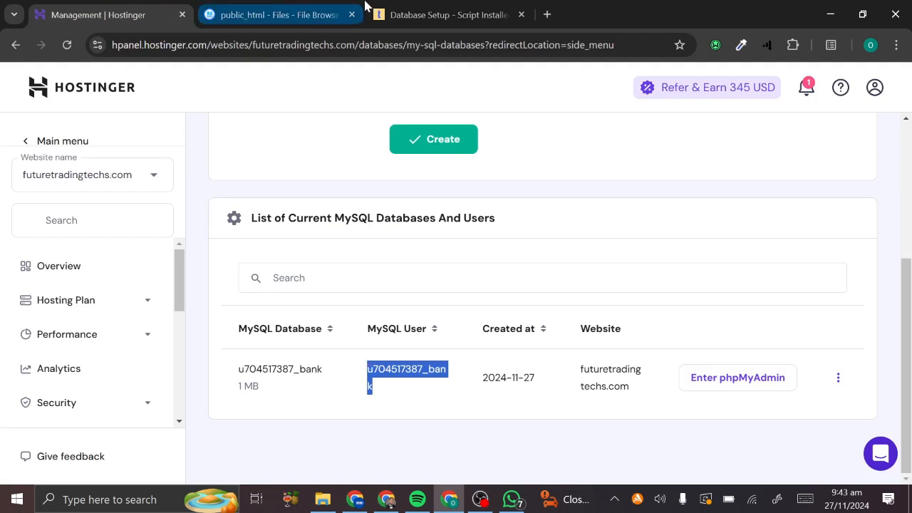
click(464, 9)
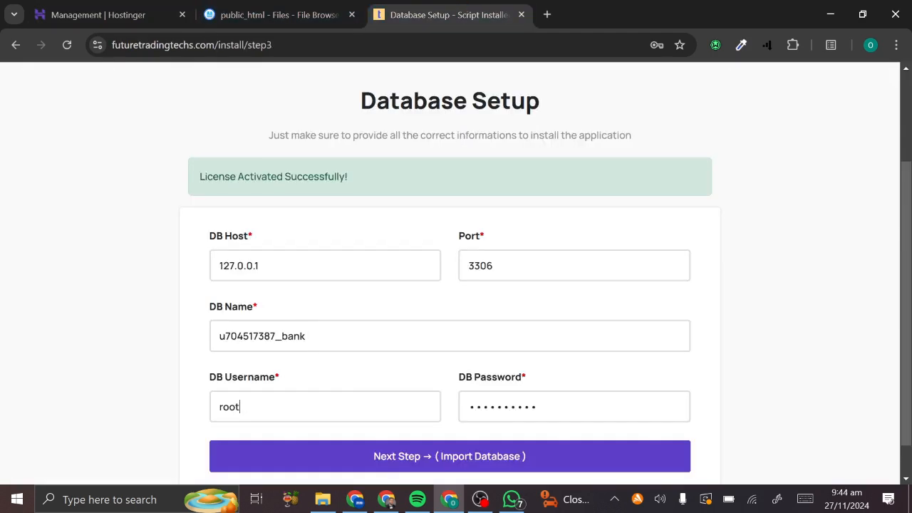
key(ctrl+a)
key(ctrl+v)
scroll(456, 285, down, 1)
click(137, 8)
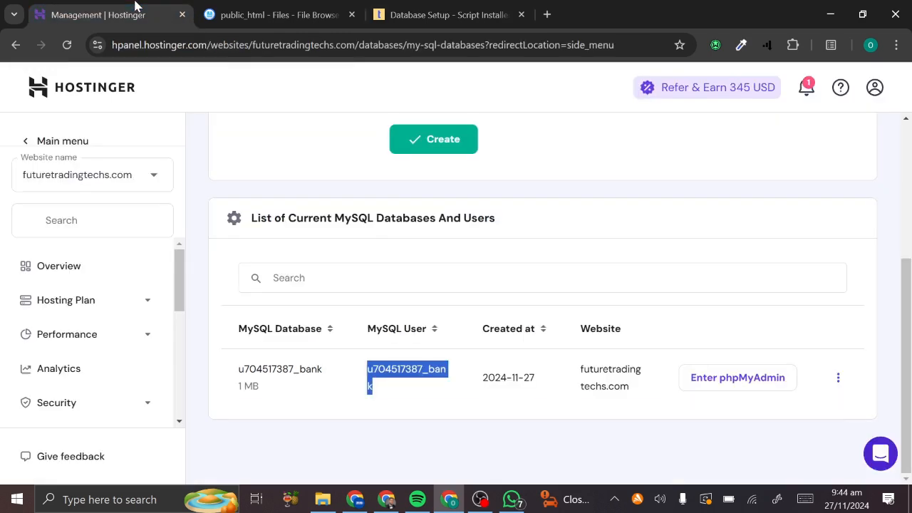
click(498, 9)
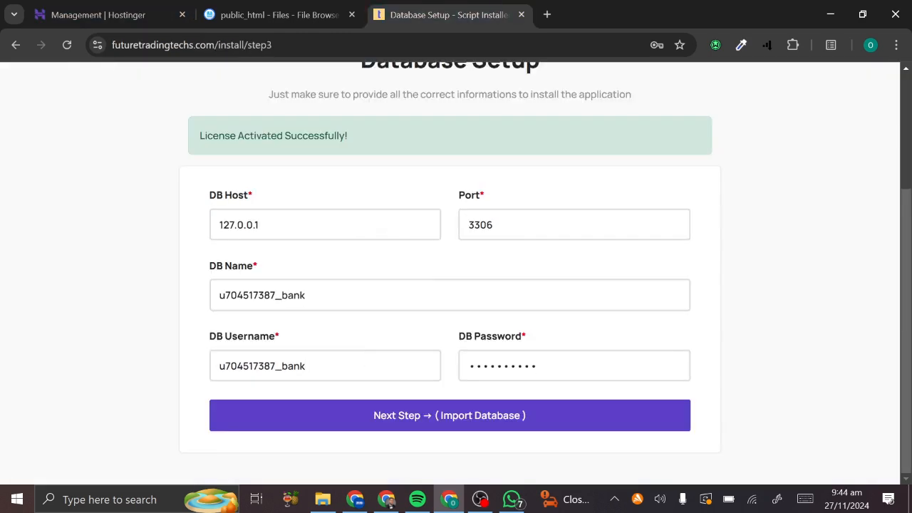
click(384, 418)
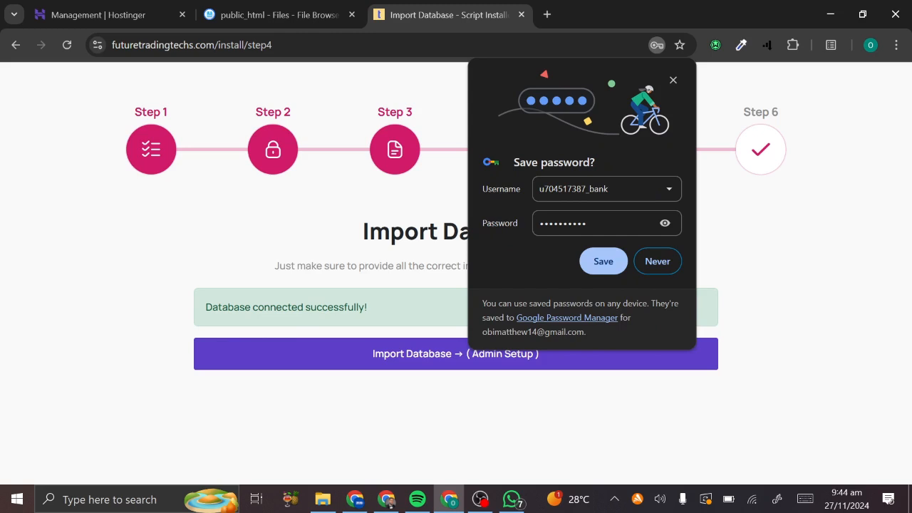
- Decline saving the password, import the database, and fill in the admin email
click(657, 262)
click(397, 362)
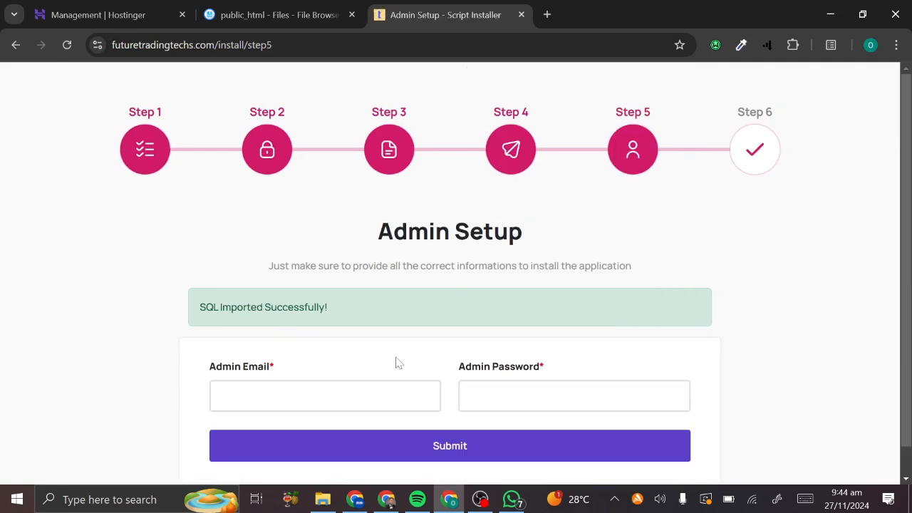
scroll(398, 363, down, 1)
click(399, 362)
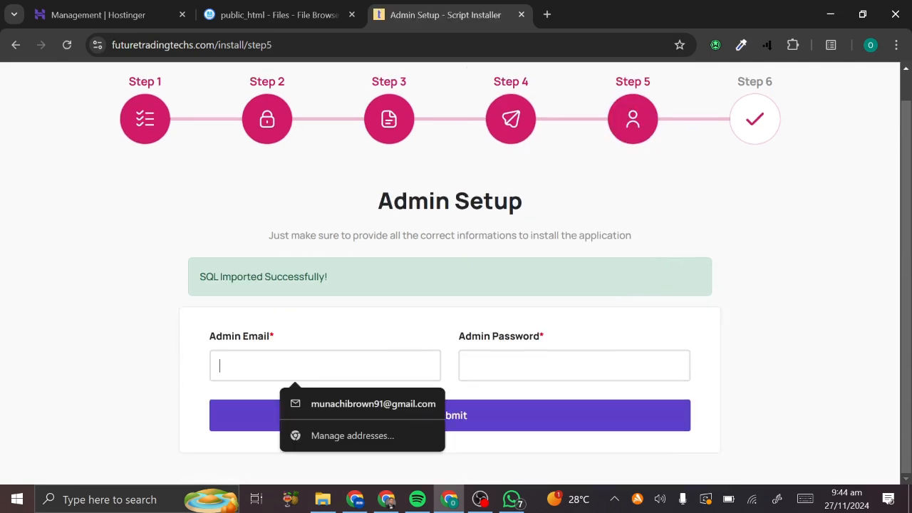
click(369, 404)
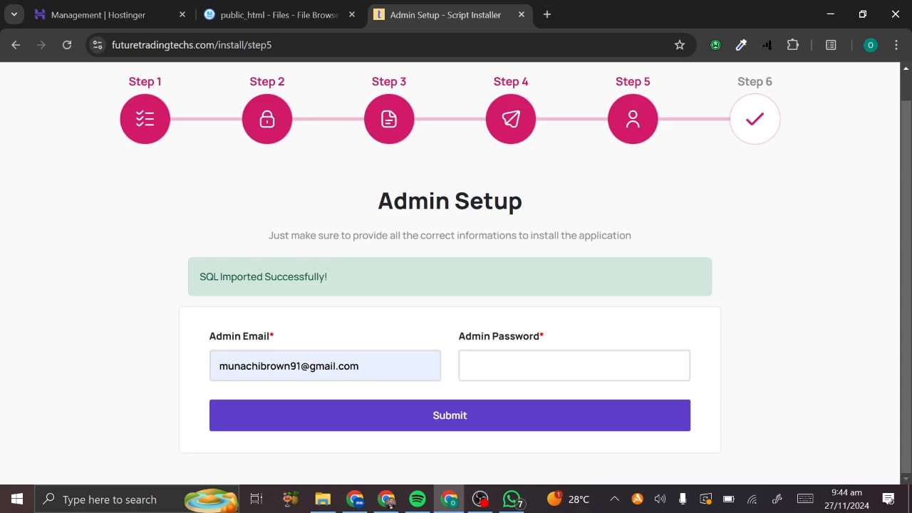
key(ctrl+a)
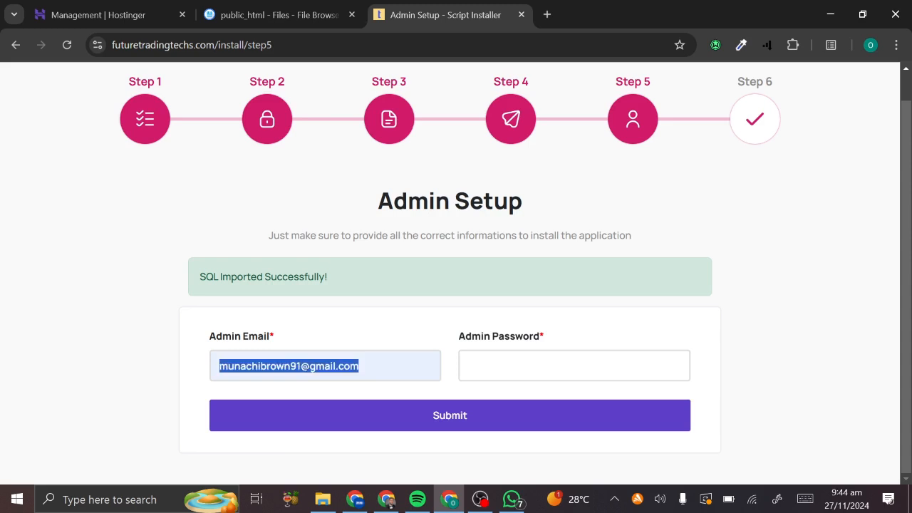
text(A)
key(BackSpace)
text(ad)
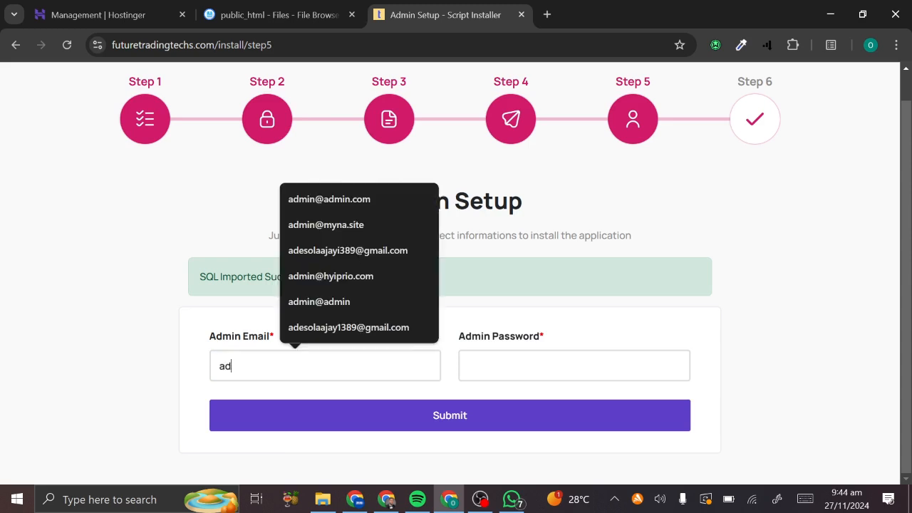
click(357, 201)
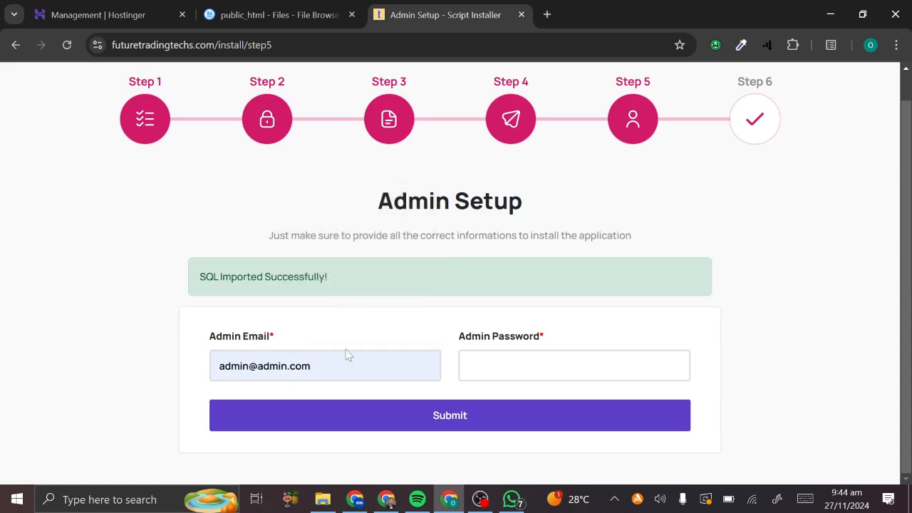
- Enter an admin password and submit the admin credentials
key(Tab)
text(a)
key(BackSpace)
key(BackSpace)
drag(248, 366, 197, 376)
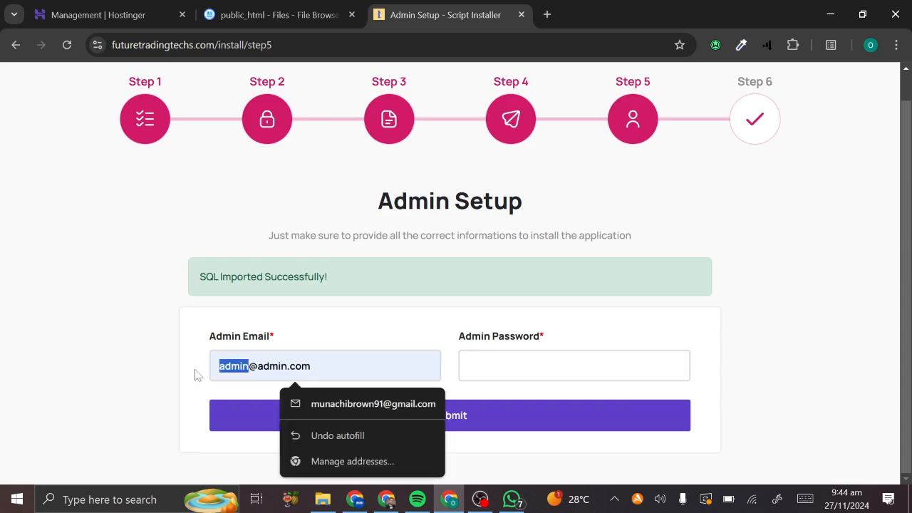
click(467, 364)
text(admin)
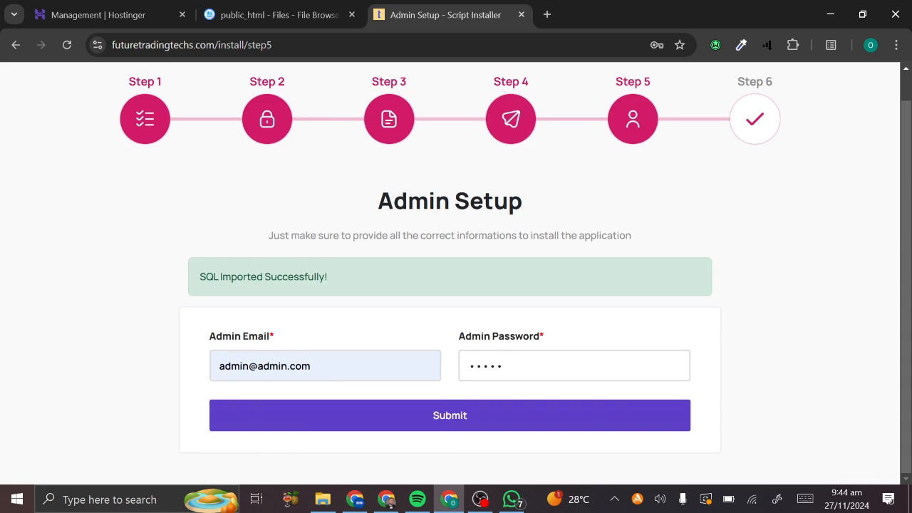
click(314, 367)
key(ctrl+a)
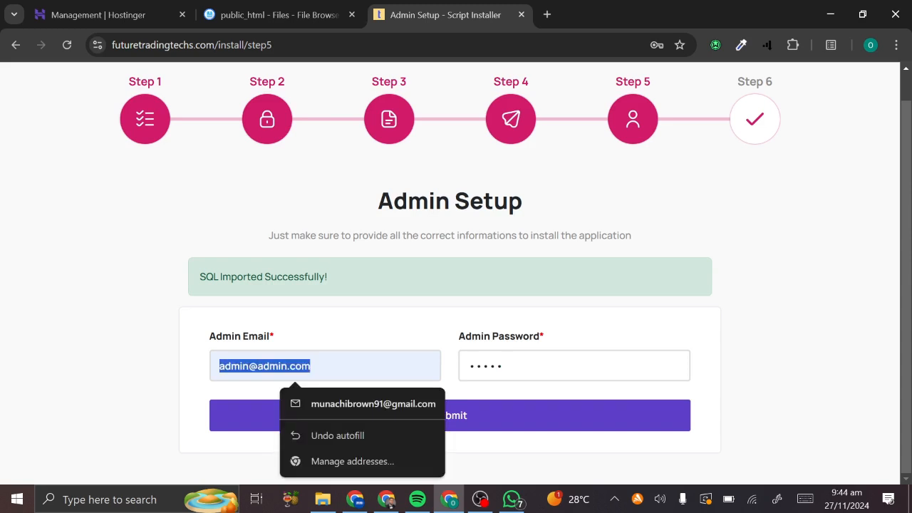
click(493, 430)
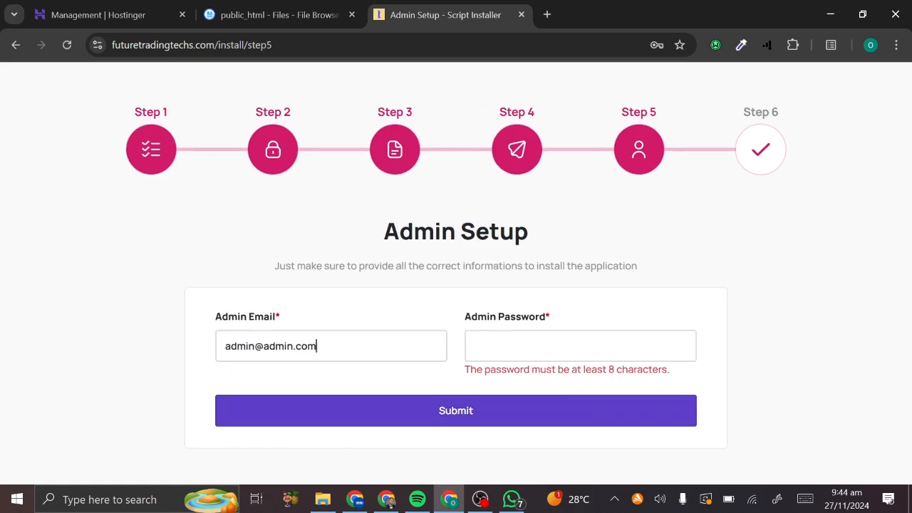
- Correct the admin credentials and resubmit to finish the installation
click(521, 347)
drag(255, 347, 197, 355)
click(593, 348)
key(ctrl+a)
key(ctrl+c)
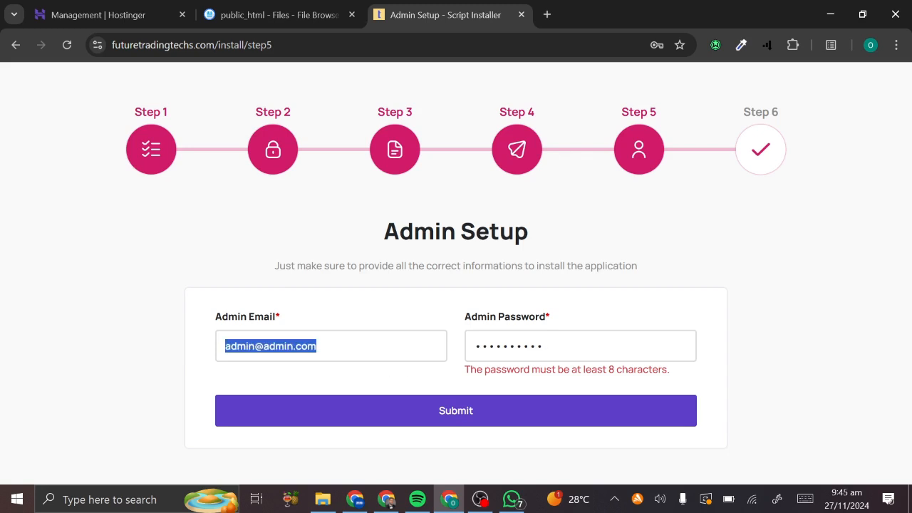
click(427, 416)
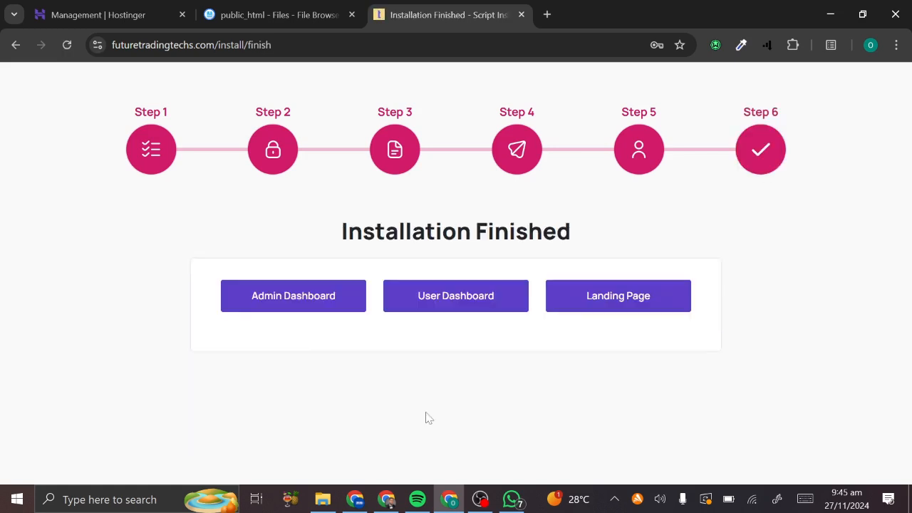
- Follow the Landing Page link to load the Digi Bank site at futuretradingtechs.com
click(619, 297)
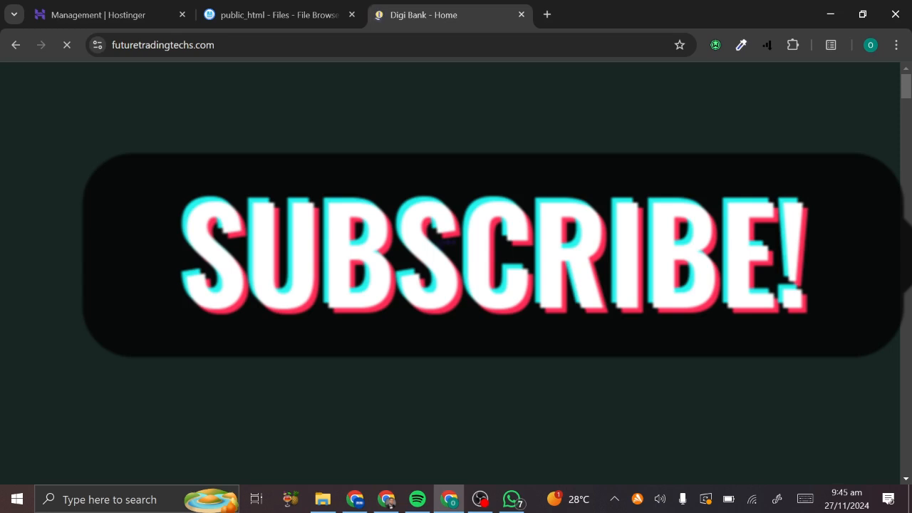
- Search the hPanel sidebar for 'cron' and open Advanced > Cron Jobs for futuretradingtechs.com
click(160, 9)
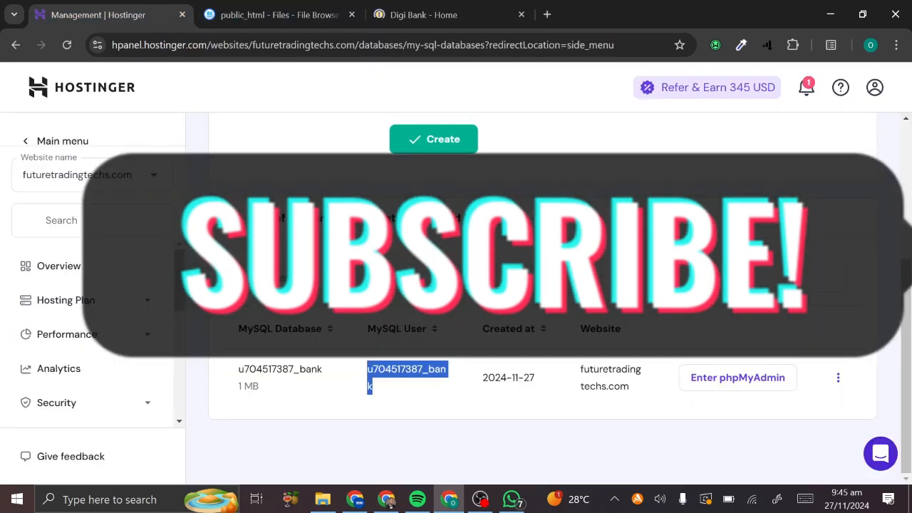
click(119, 221)
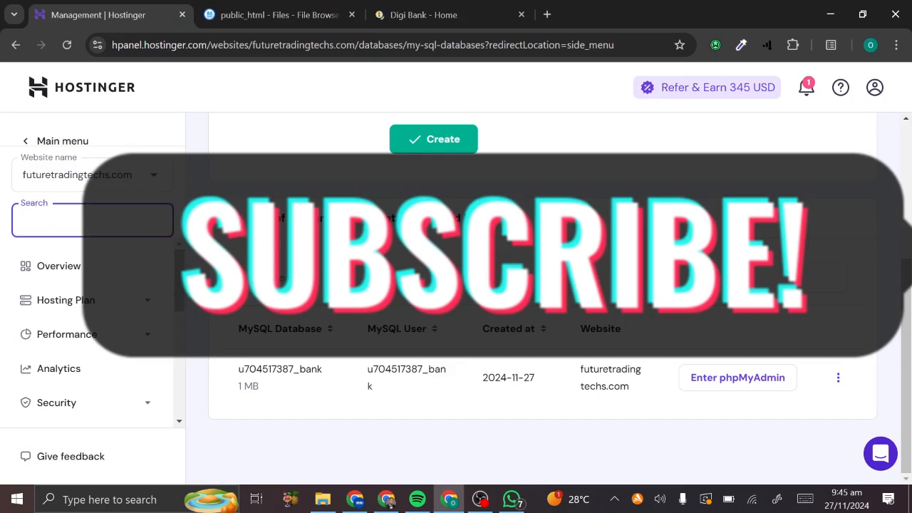
text(cron)
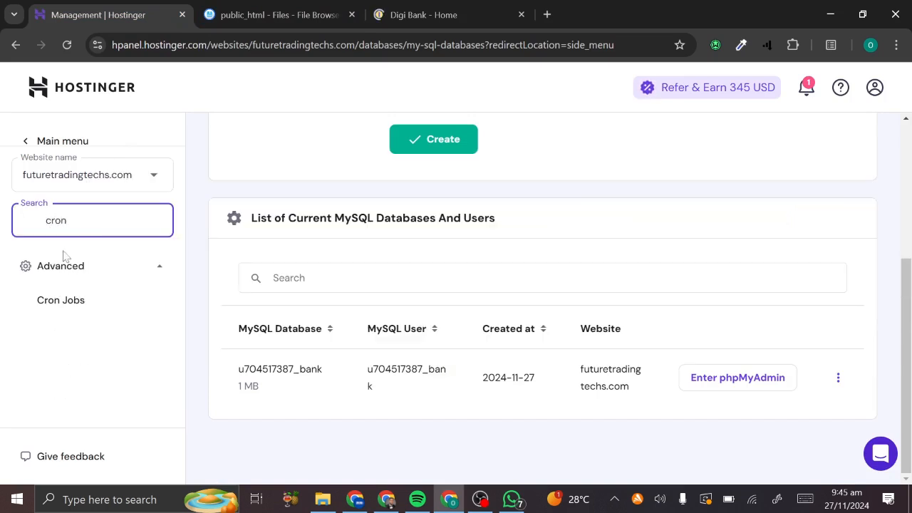
click(44, 304)
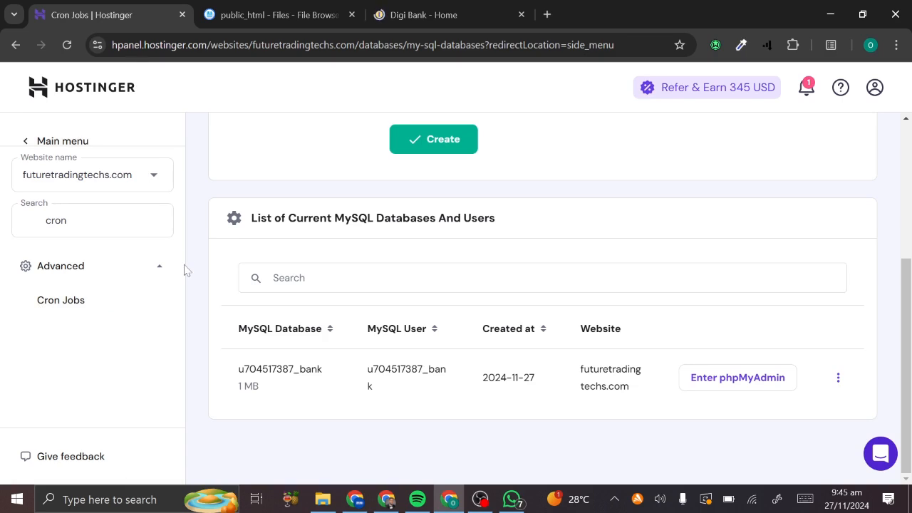
click(412, 9)
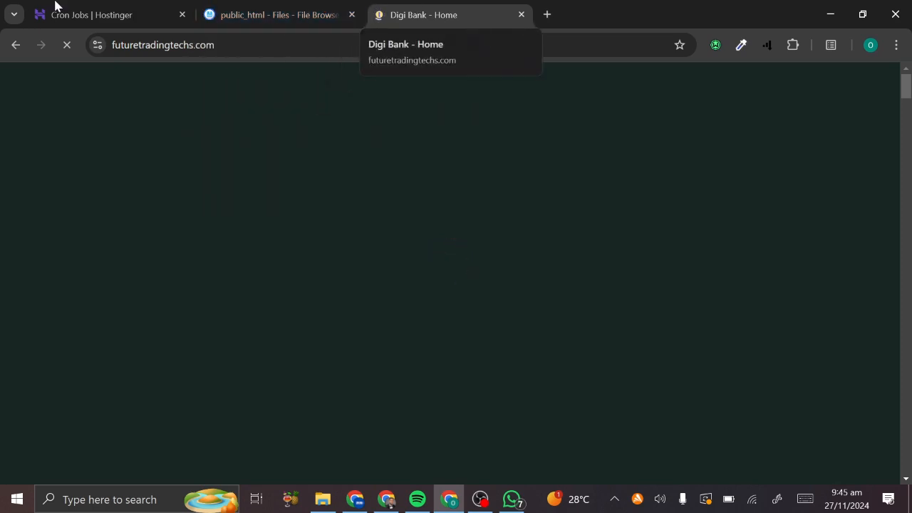
click(175, 9)
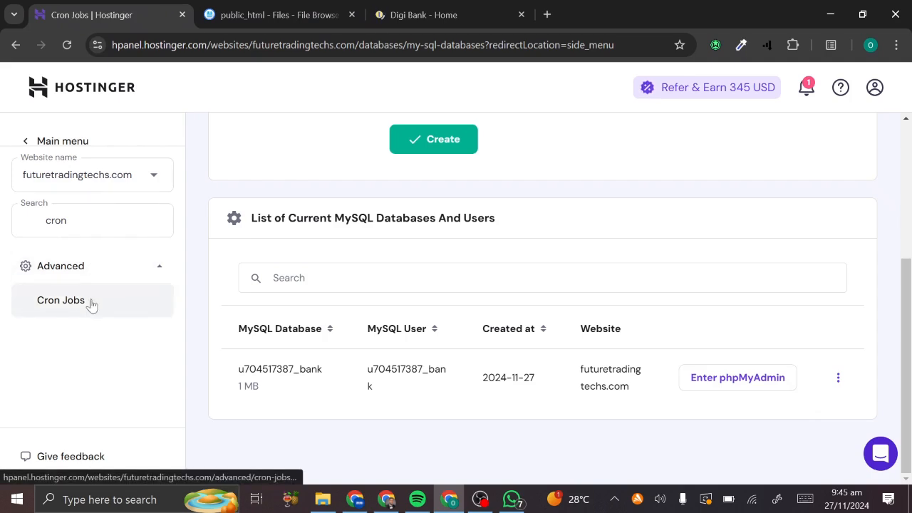
click(76, 42)
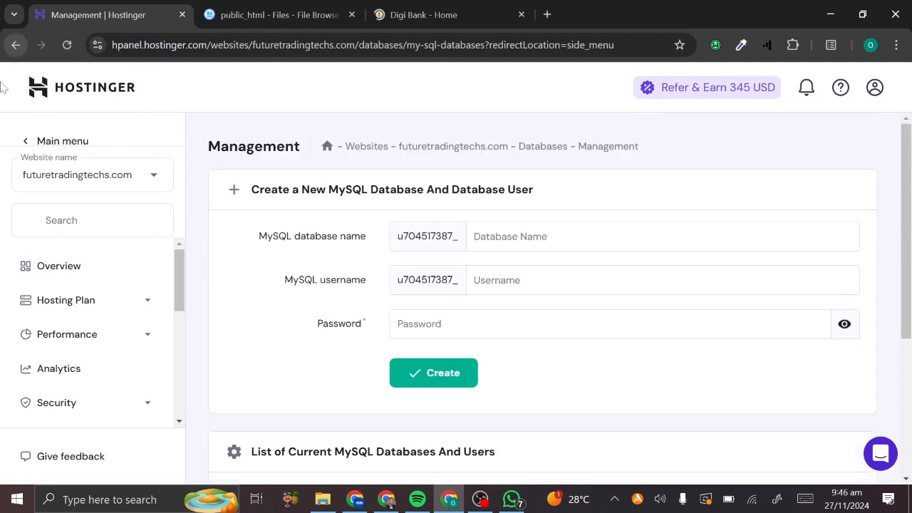
click(62, 216)
text(c)
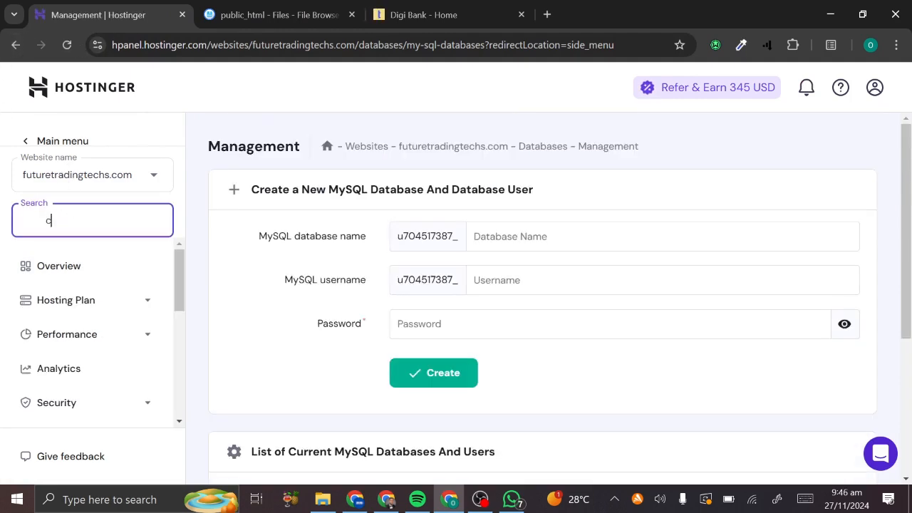
text(ron)
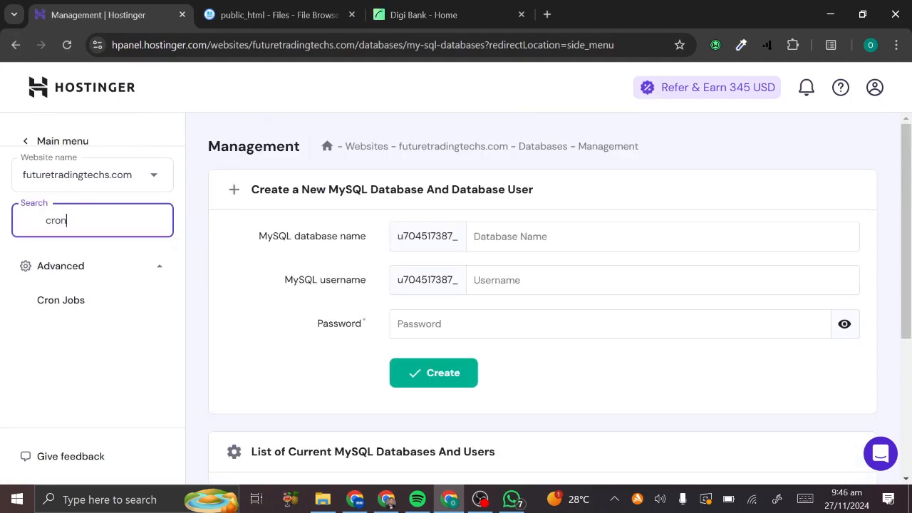
click(60, 314)
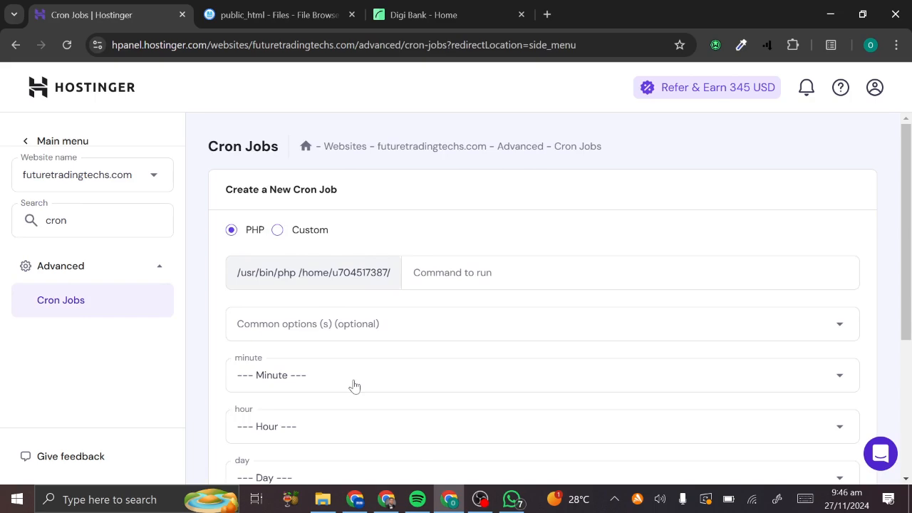
- Accept all cookies on the Digi Bank site
click(472, 9)
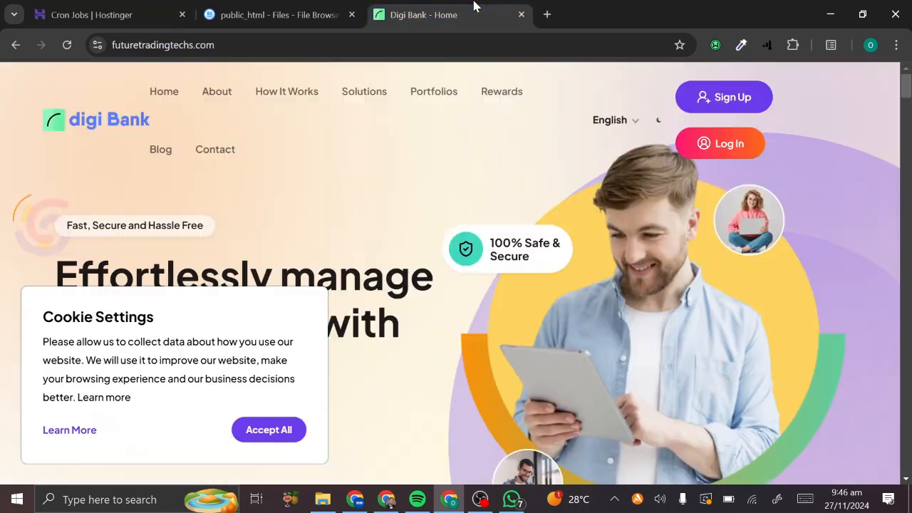
scroll(389, 327, down, 3)
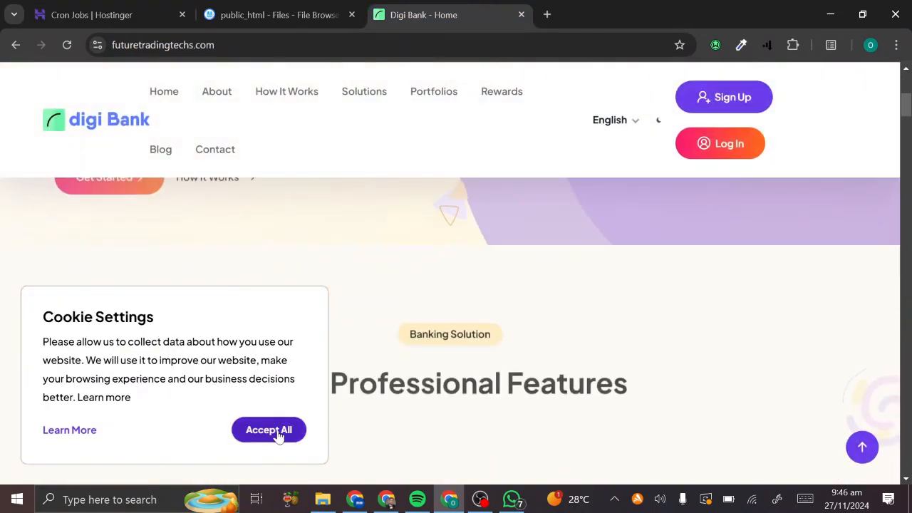
click(275, 432)
scroll(451, 361, up, 5)
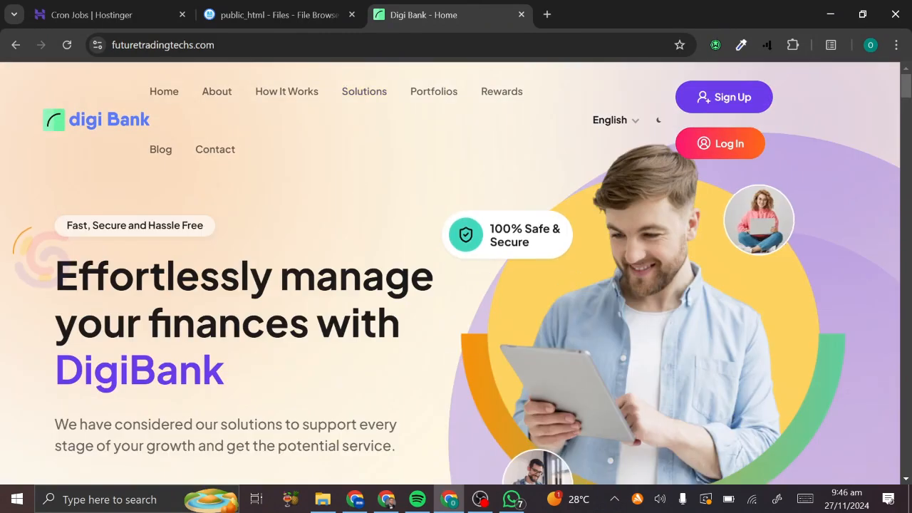
- Go to futuretradingtechs.com/admin and fill in the saved admin email
click(213, 45)
text(//)
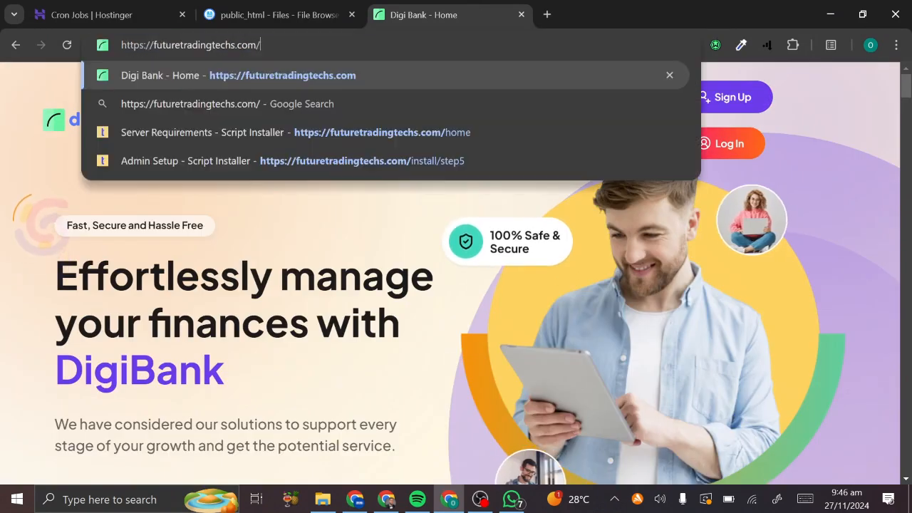
text(admi)
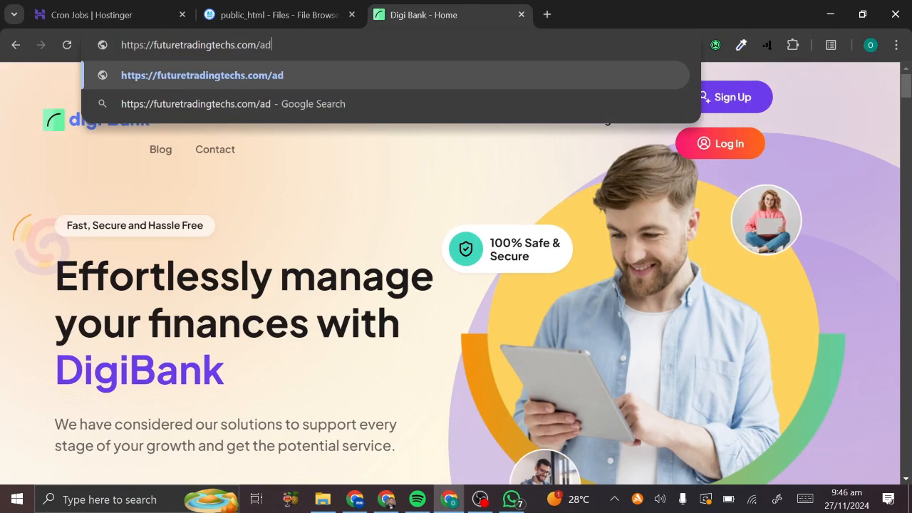
text(n)
key(Return)
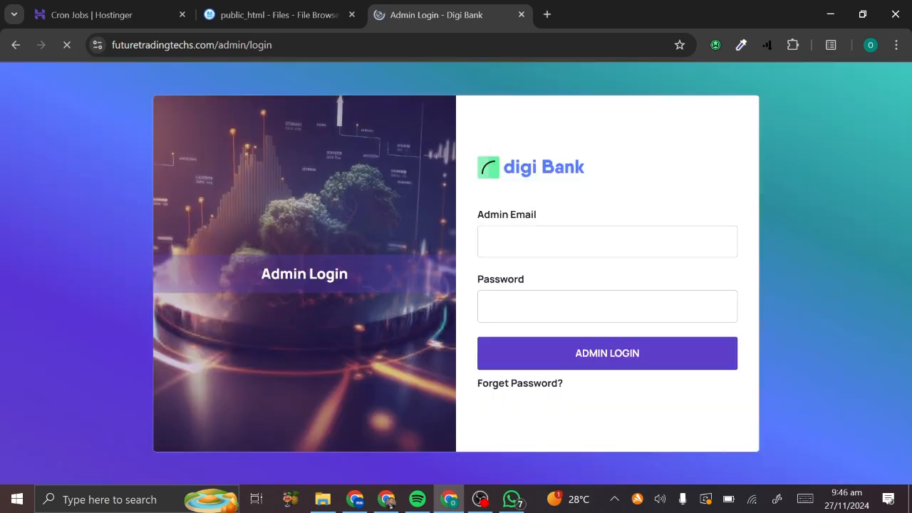
click(492, 241)
key(ctrl+v)
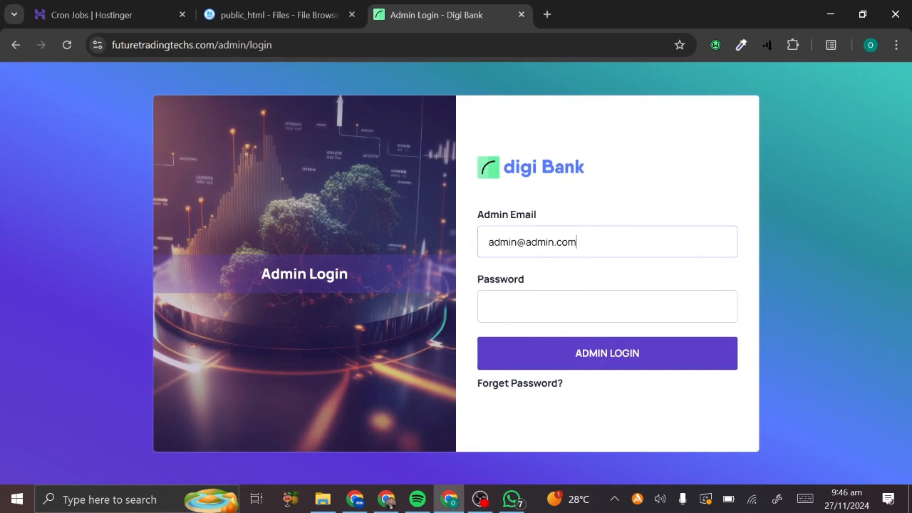
drag(516, 242, 470, 249)
- Fill in the saved admin password and log in to the DigiBank admin panel
click(603, 311)
key(ctrl+v)
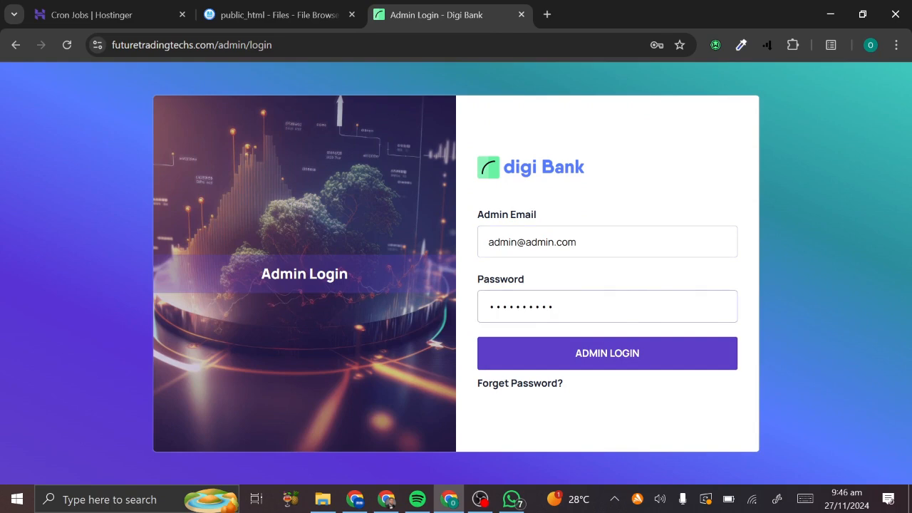
click(613, 363)
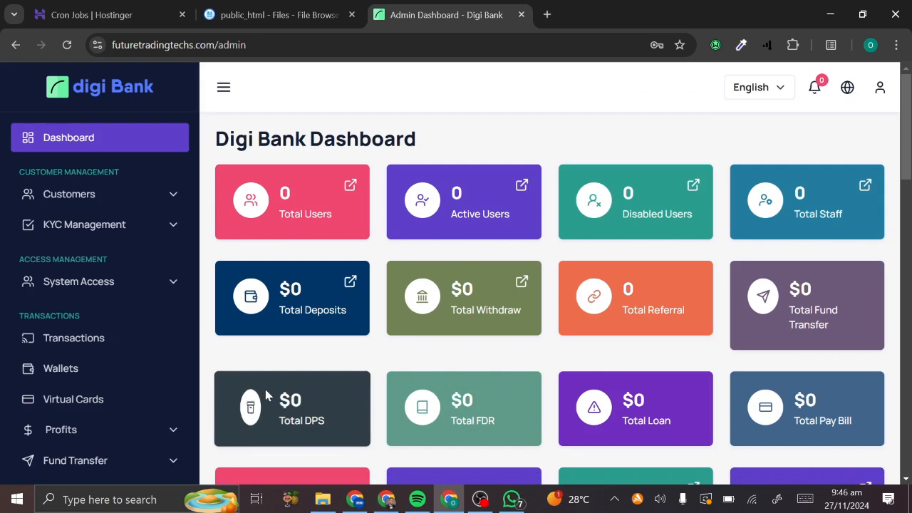
scroll(265, 393, down, 10)
scroll(265, 395, up, 7)
scroll(264, 393, up, 4)
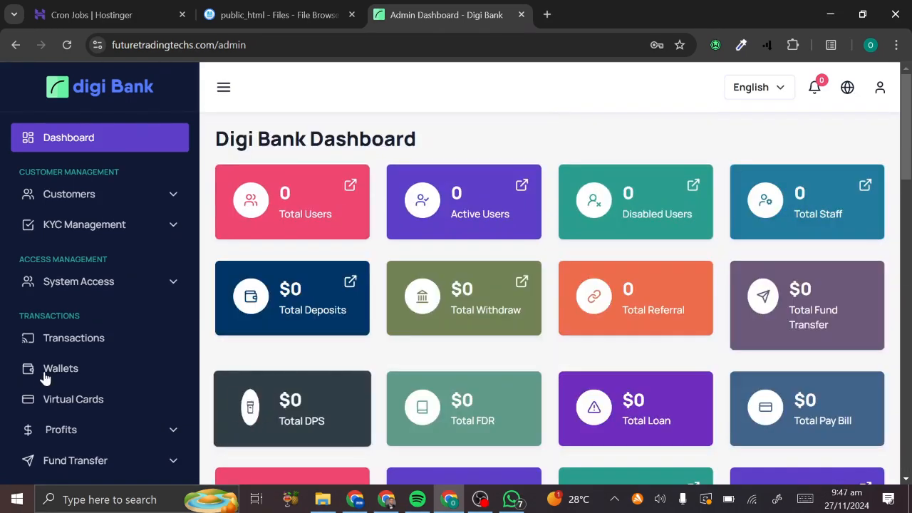
scroll(44, 377, down, 10)
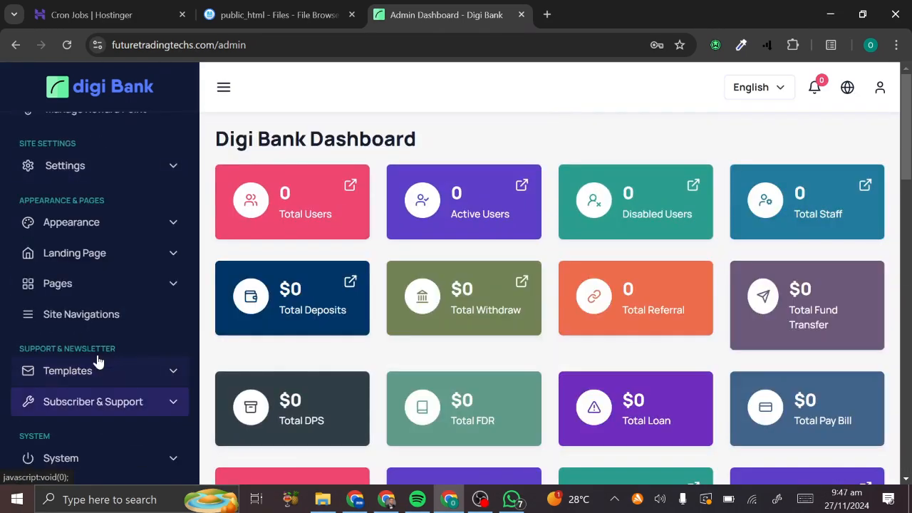
- Open Settings > Site Settings and review the Global, Permission, System and GDPR sections
click(75, 170)
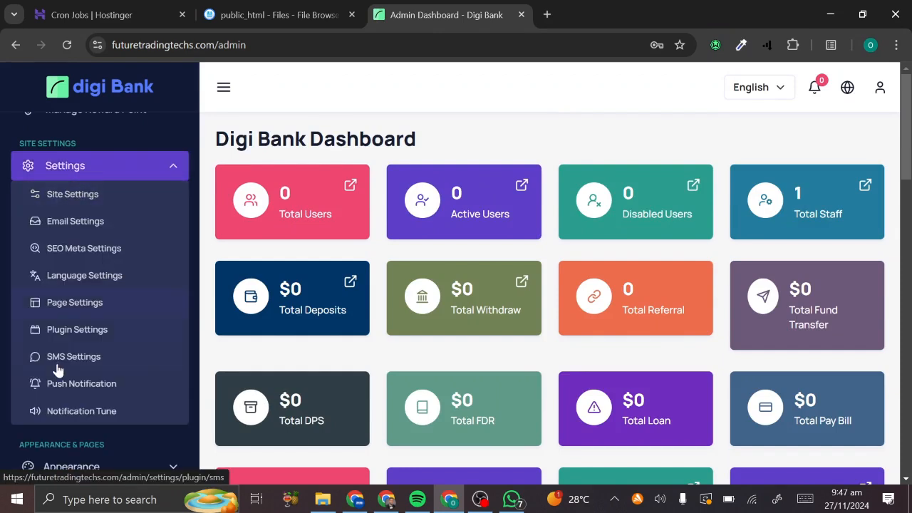
click(68, 201)
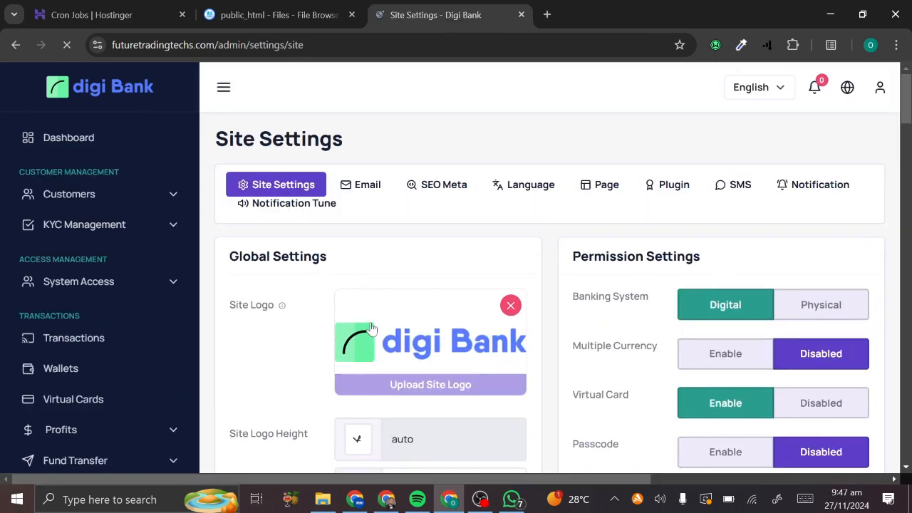
scroll(558, 283, down, 20)
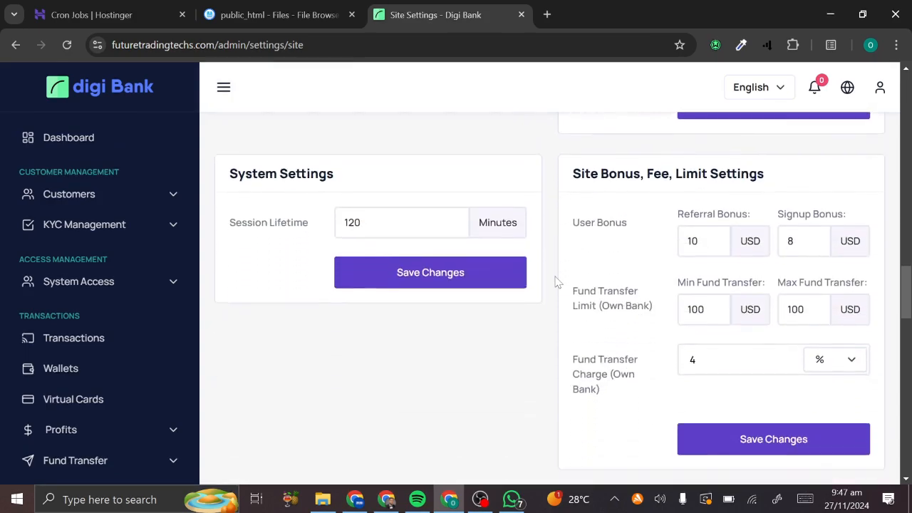
scroll(558, 282, up, 20)
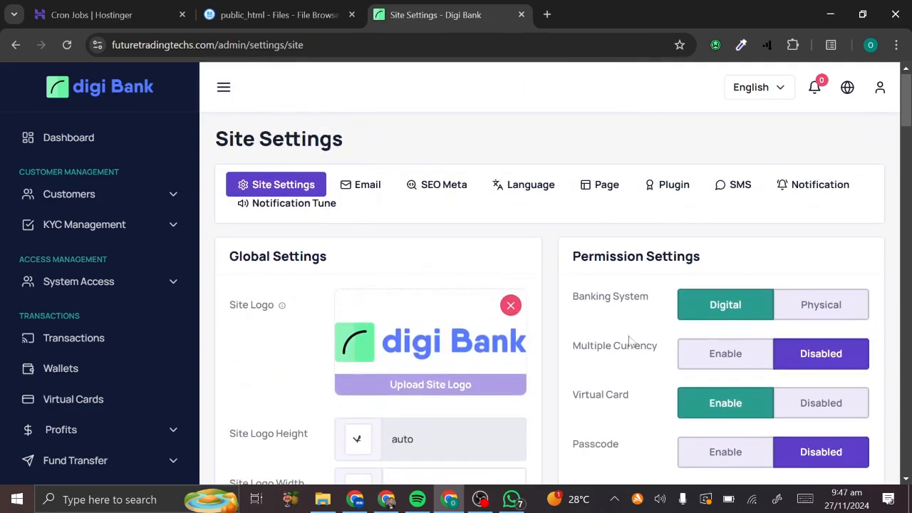
scroll(629, 339, down, 15)
scroll(629, 349, down, 10)
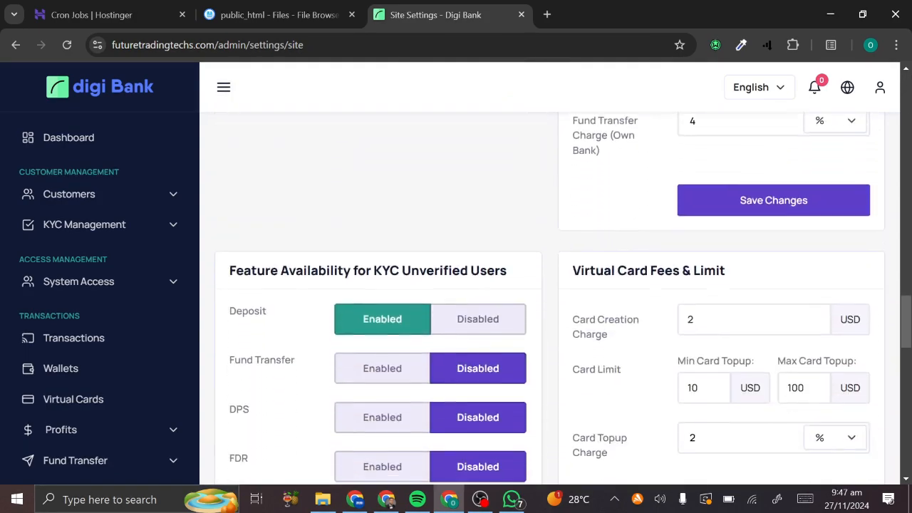
scroll(629, 348, down, 4)
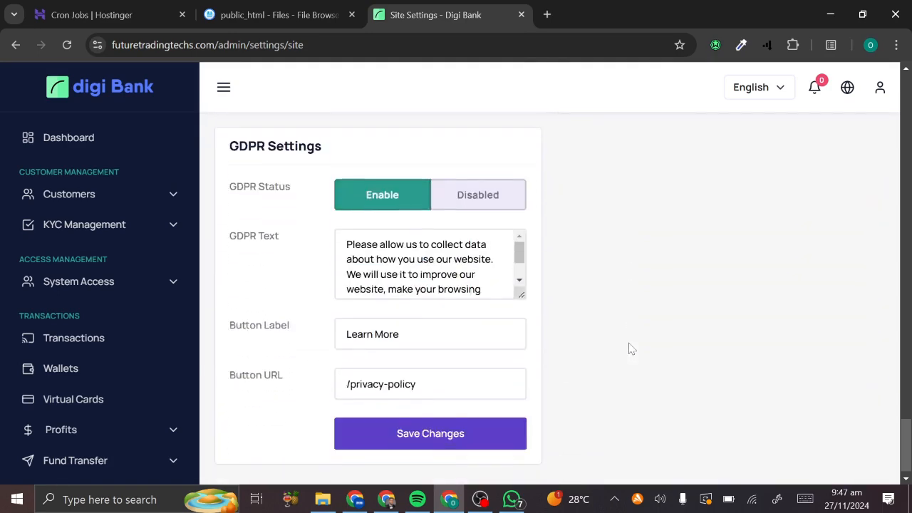
scroll(630, 348, up, 15)
scroll(630, 349, up, 8)
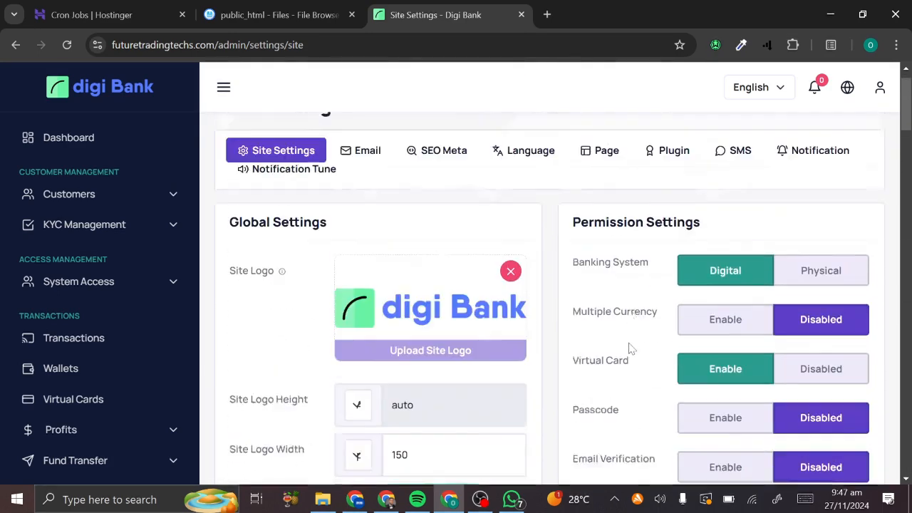
- Set the new cron job's command type to Custom
click(103, 10)
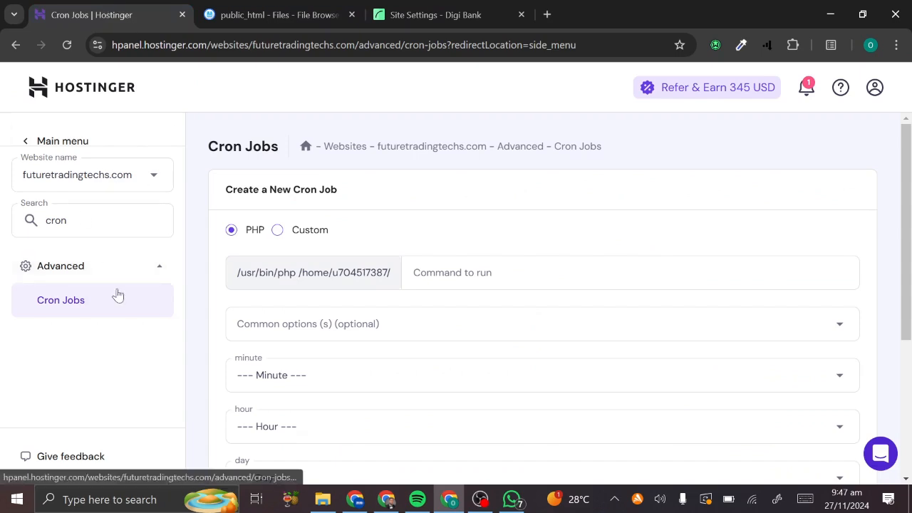
scroll(277, 265, down, 1)
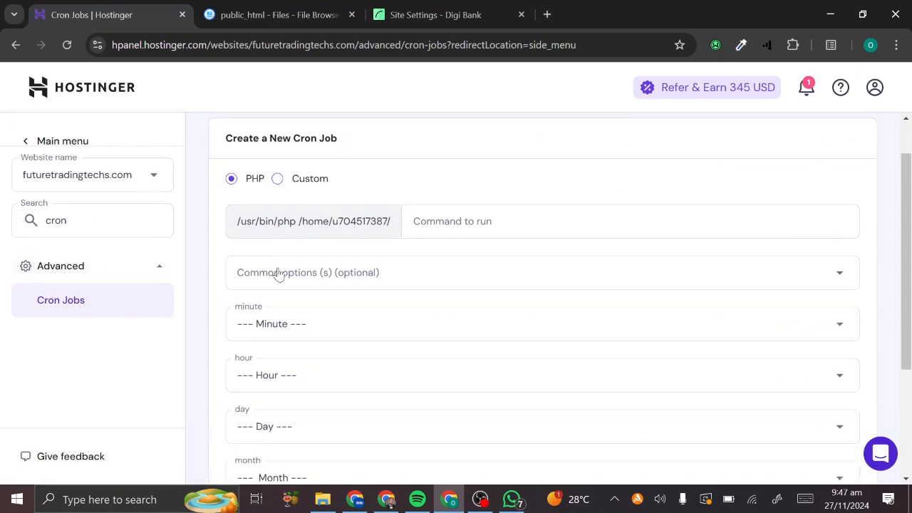
click(278, 180)
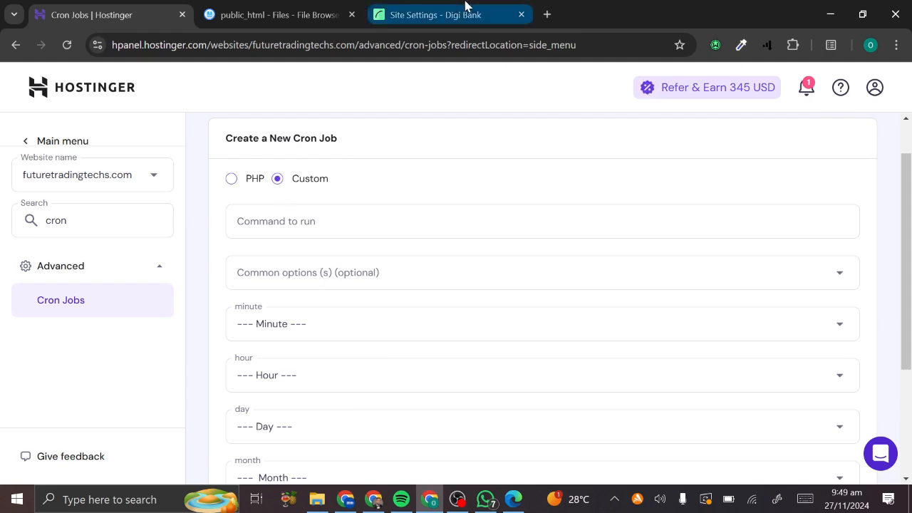
- Close the DigiBank Site Settings tab and bring the script documentation forward
click(435, 14)
scroll(270, 416, down, 5)
scroll(270, 416, up, 5)
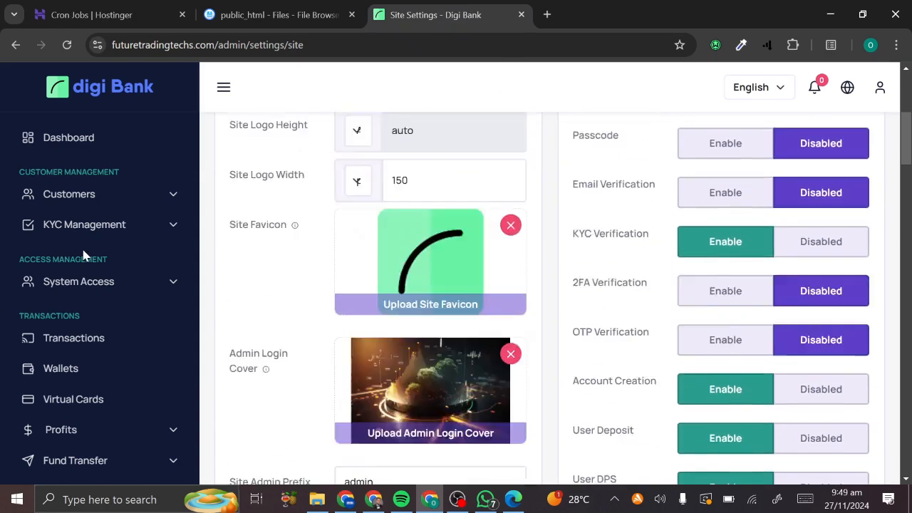
click(522, 14)
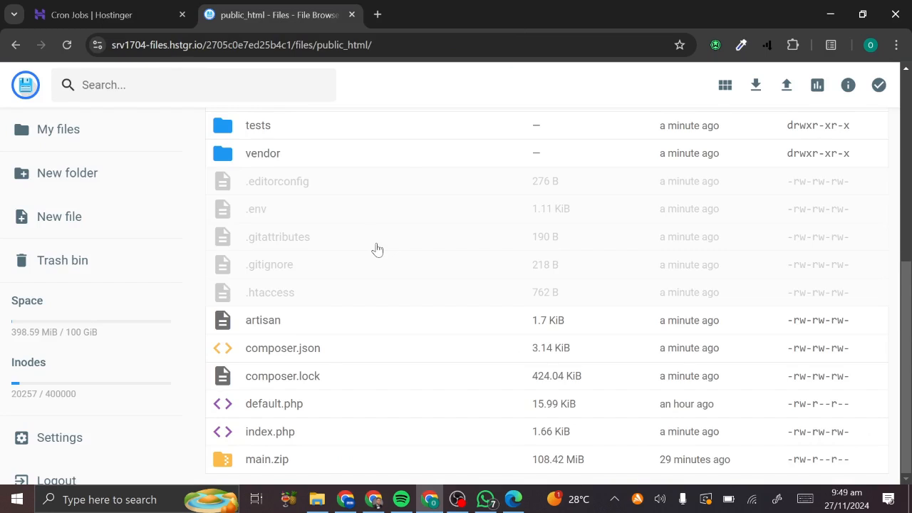
click(164, 6)
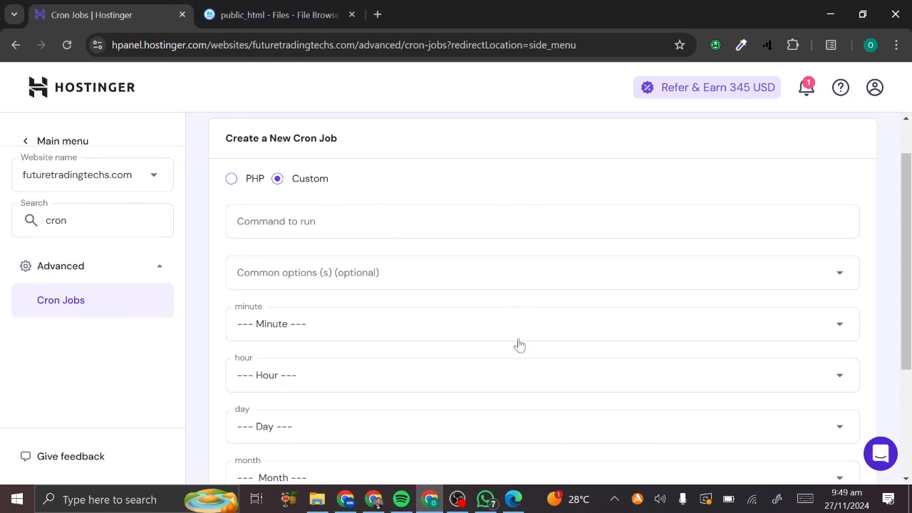
click(513, 499)
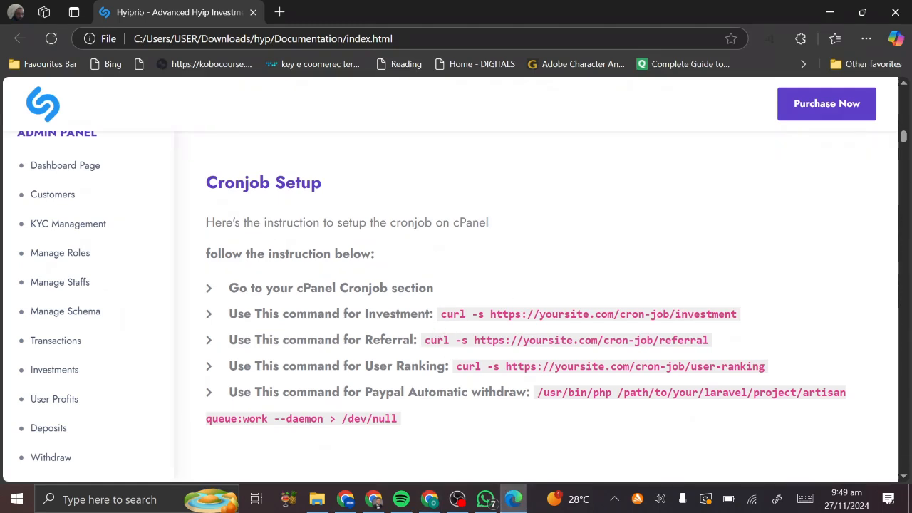
drag(440, 313, 747, 312)
key(ctrl+c)
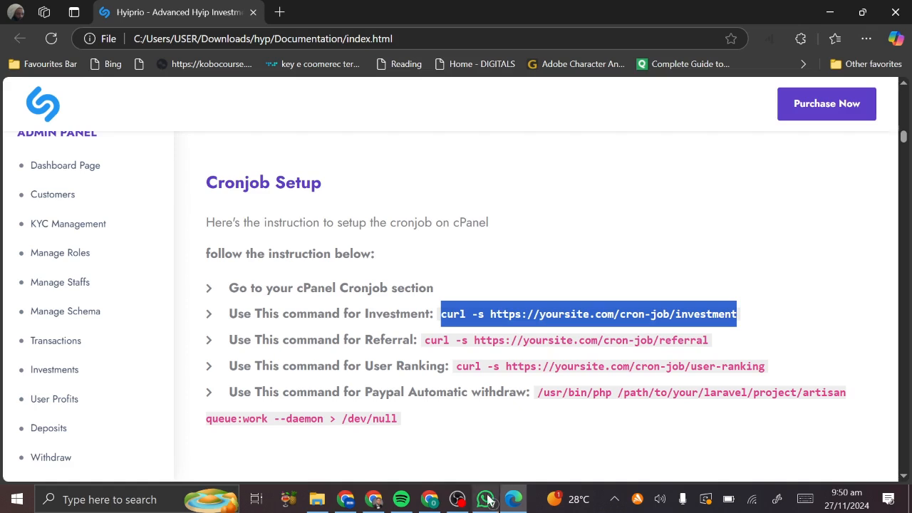
- Paste the investment curl command into the cron job's 'Command to run' field
click(426, 502)
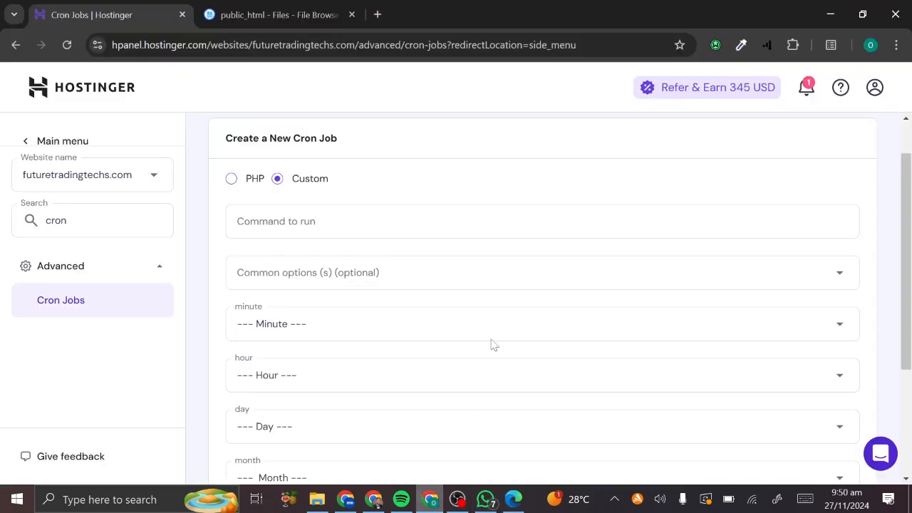
click(383, 210)
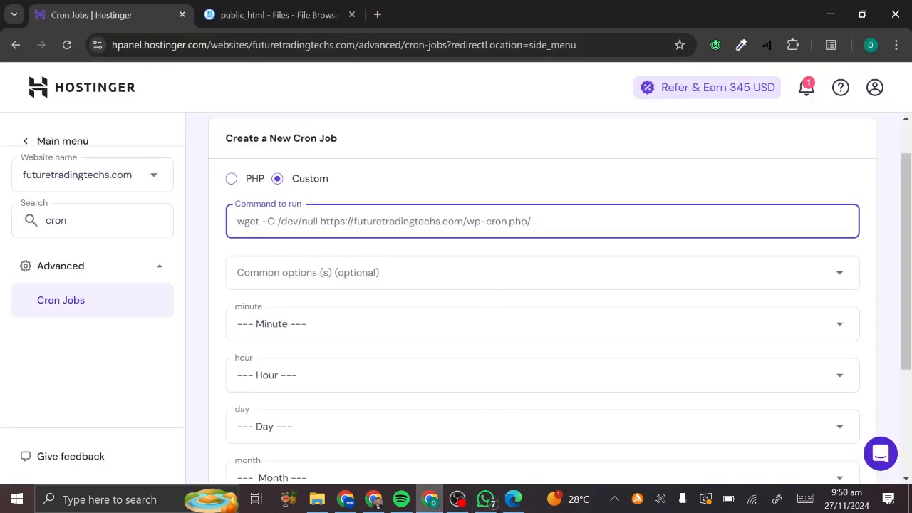
key(ctrl+v)
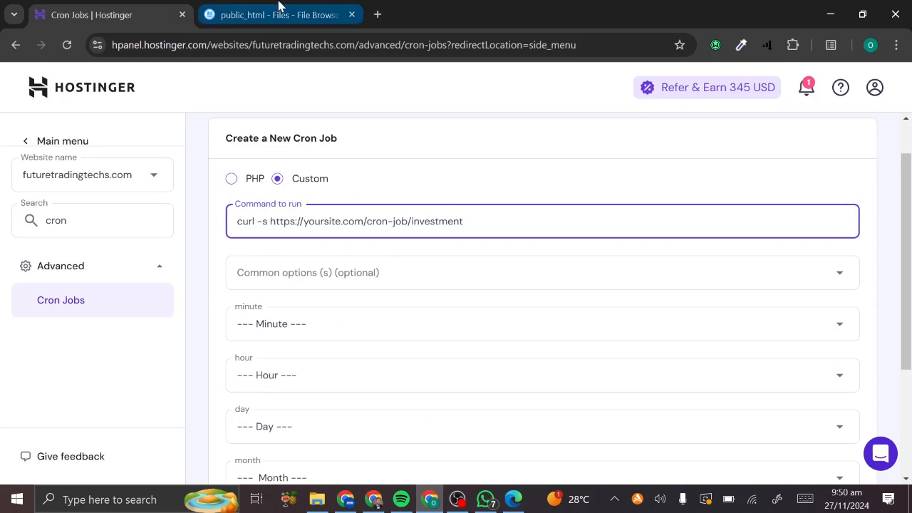
- Reopen Site Settings - Digi Bank from browser History and copy the site's domain
click(378, 14)
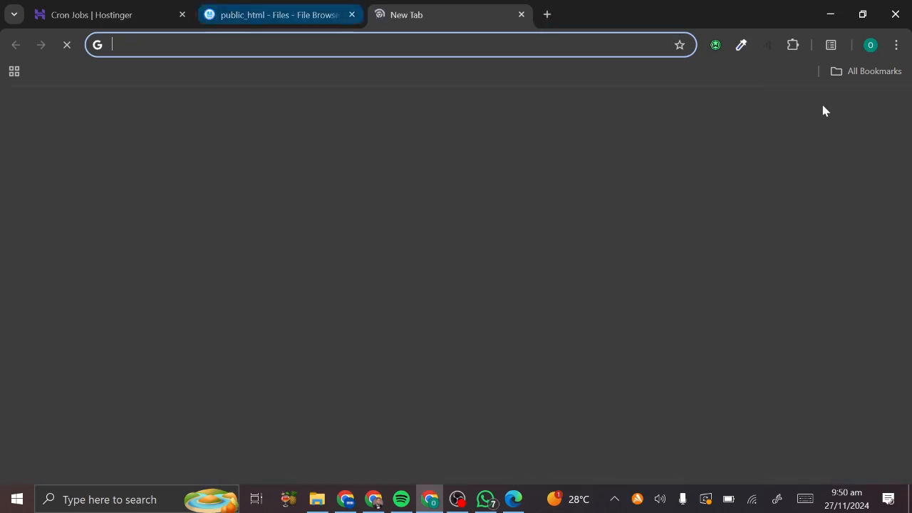
click(896, 45)
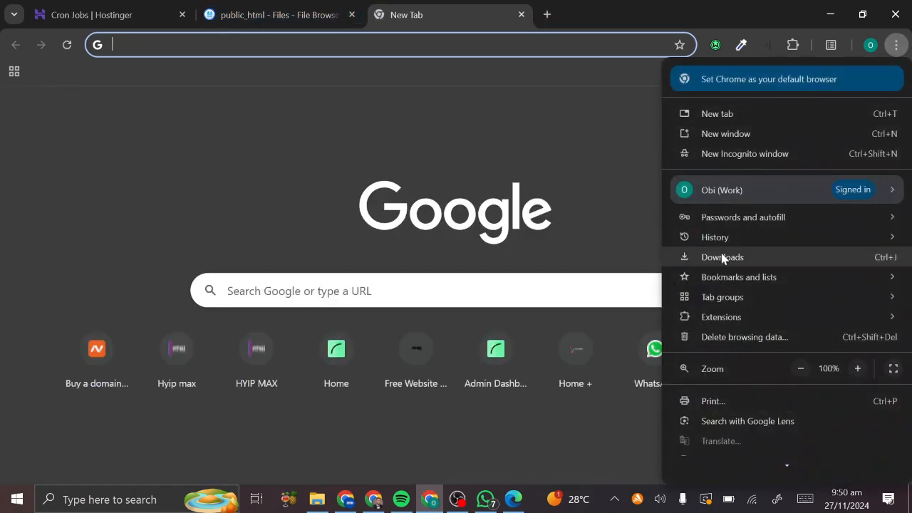
mouse_move(690, 242)
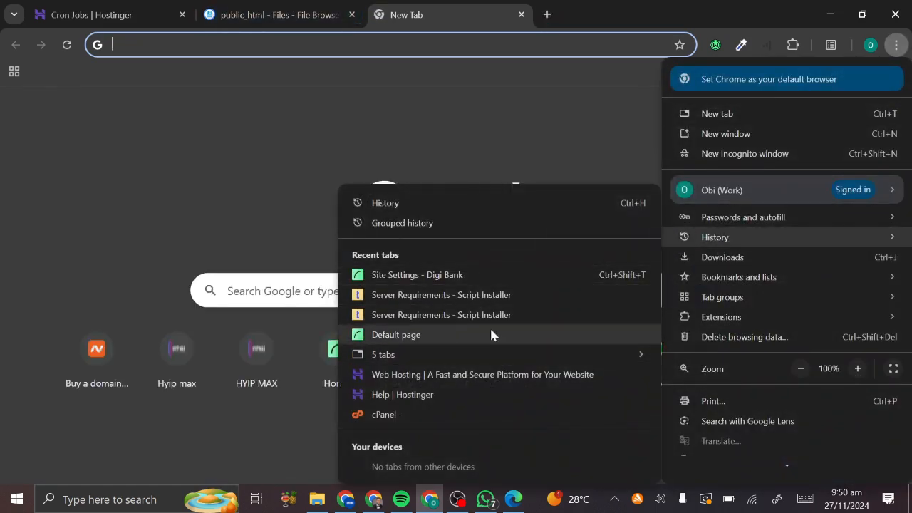
click(463, 278)
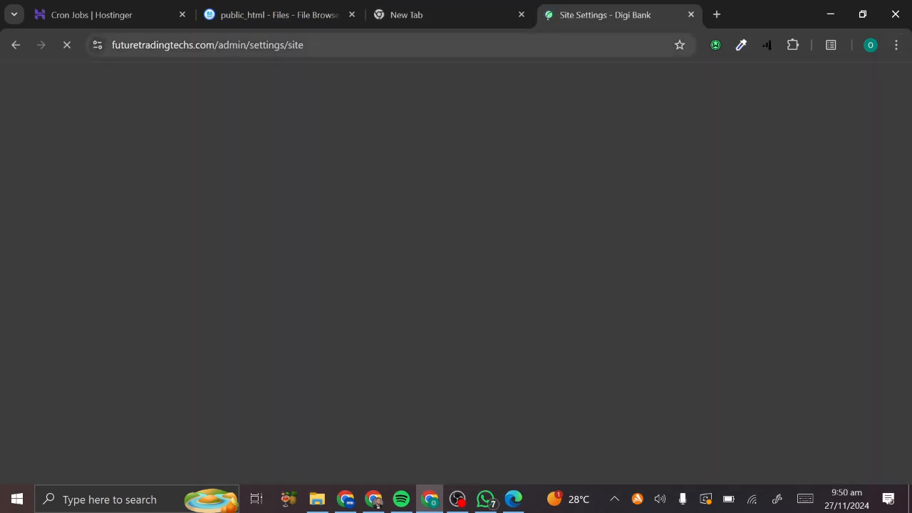
drag(215, 45, 106, 59)
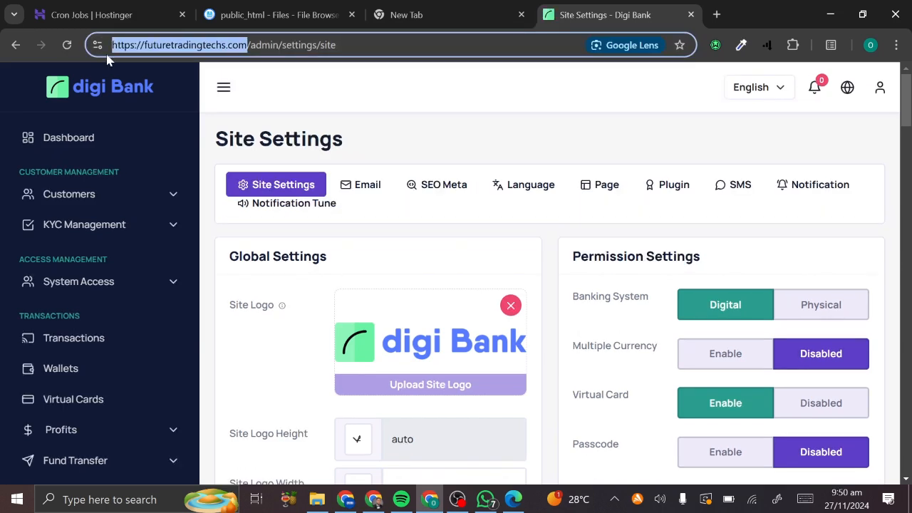
click(105, 10)
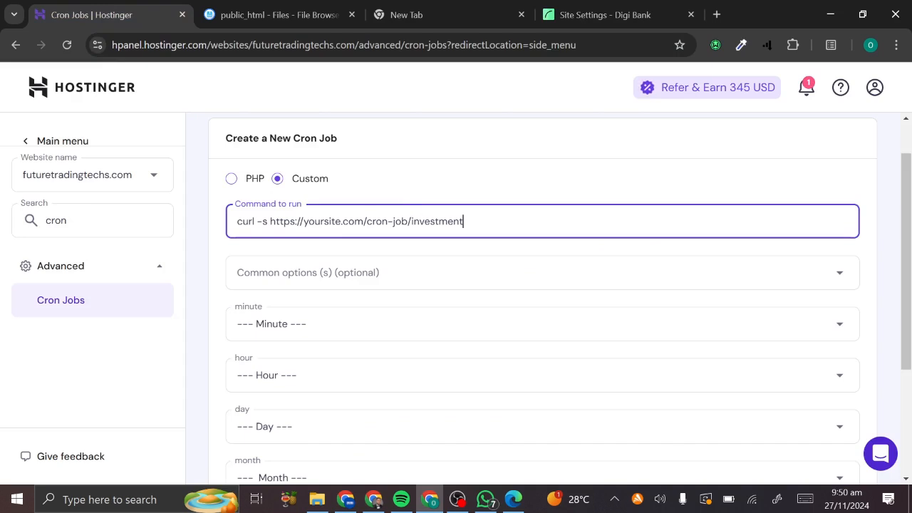
drag(363, 221, 270, 222)
key(ctrl+v)
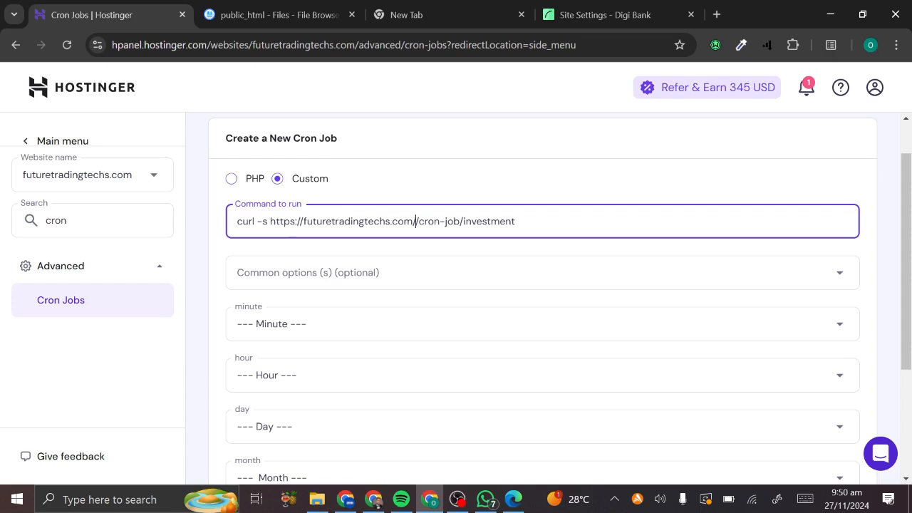
key(BackSpace)
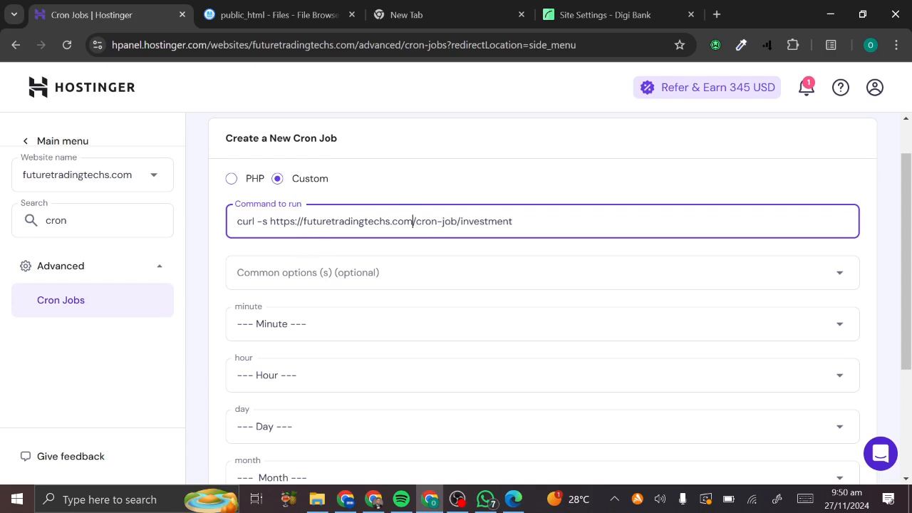
click(365, 275)
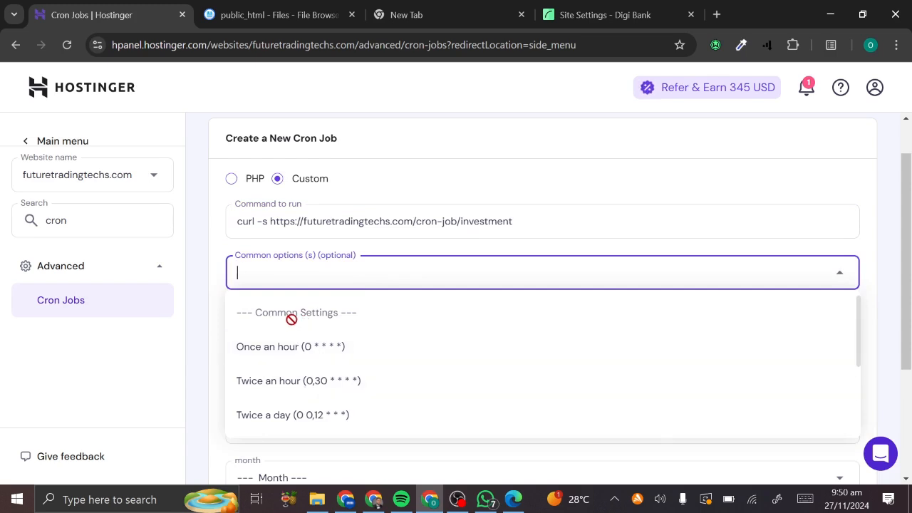
click(373, 288)
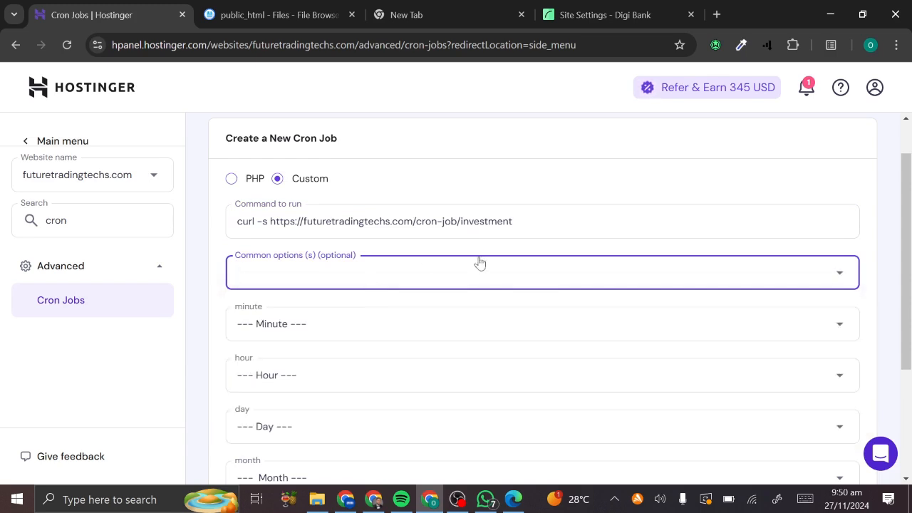
click(410, 286)
scroll(352, 330, down, 5)
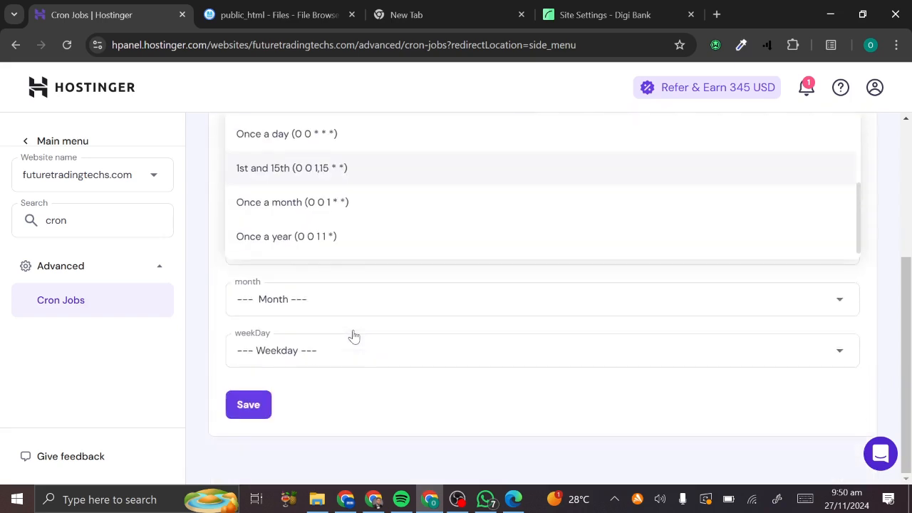
scroll(352, 335, up, 2)
scroll(313, 375, up, 5)
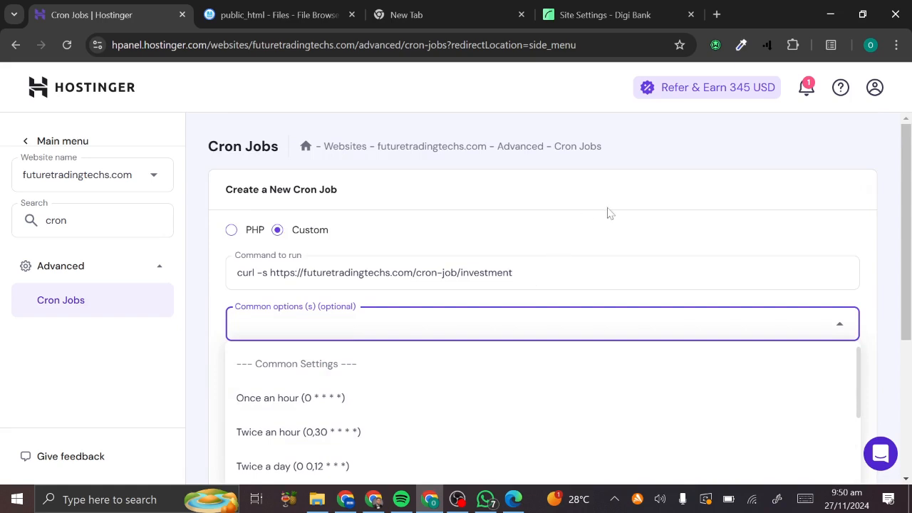
click(840, 319)
scroll(839, 316, down, 2)
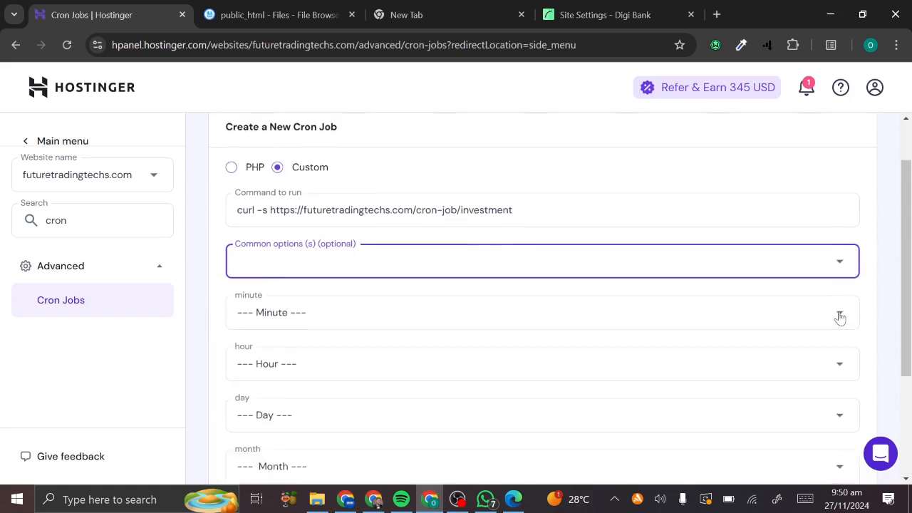
- Set the minute, hour and day schedule fields to Every (*)
click(424, 285)
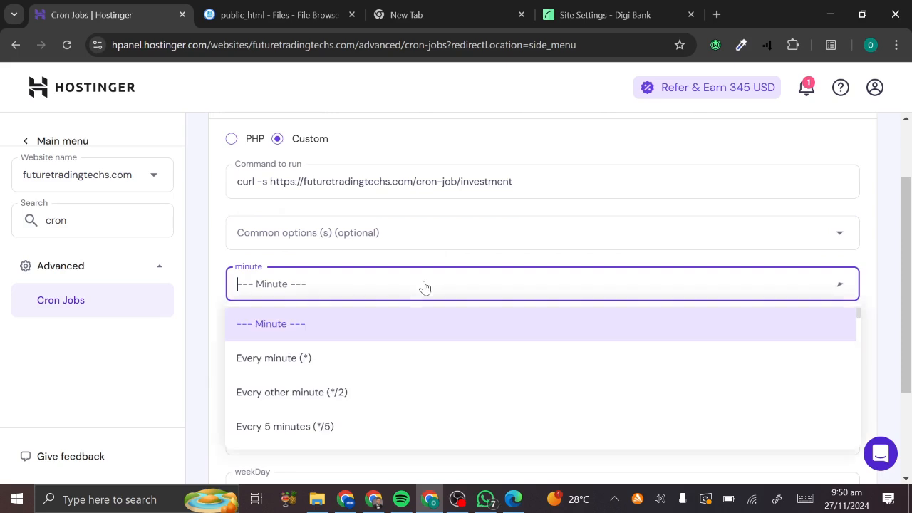
click(309, 365)
click(372, 345)
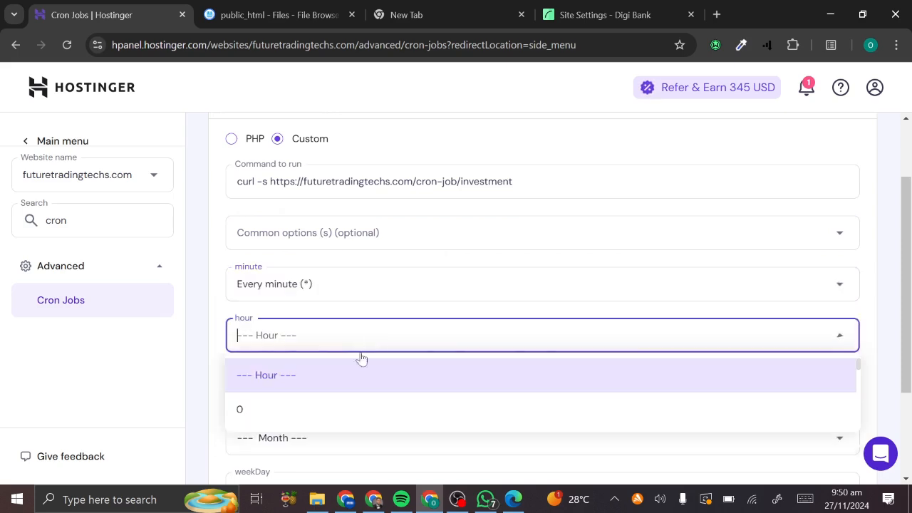
scroll(336, 432, down, 4)
scroll(336, 432, down, 9)
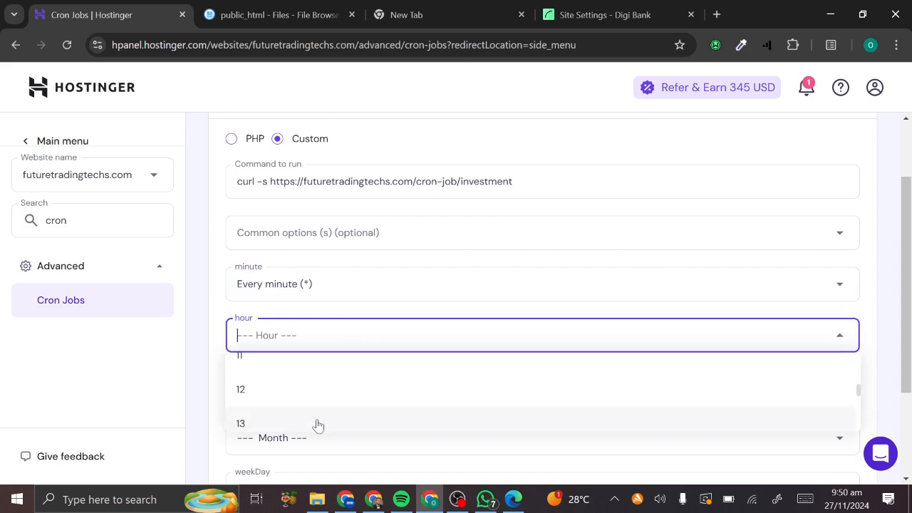
scroll(296, 399, up, 3)
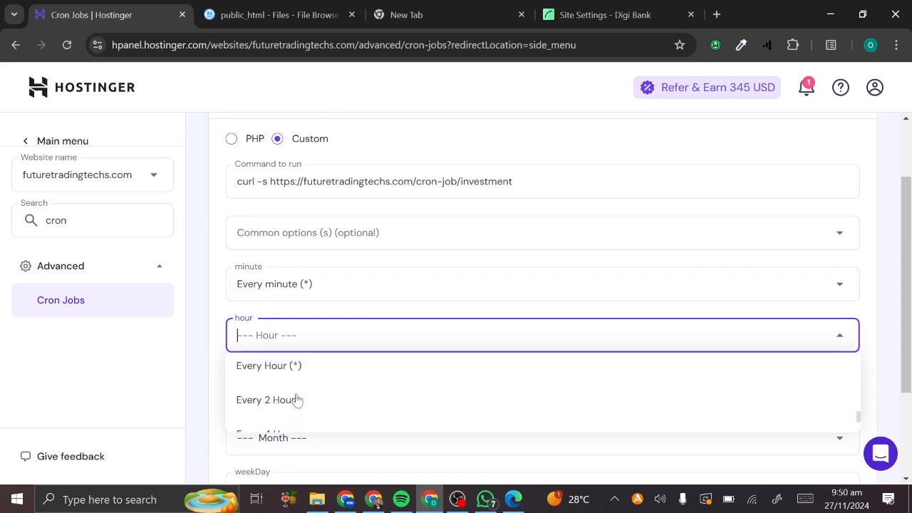
click(295, 403)
scroll(352, 291, down, 2)
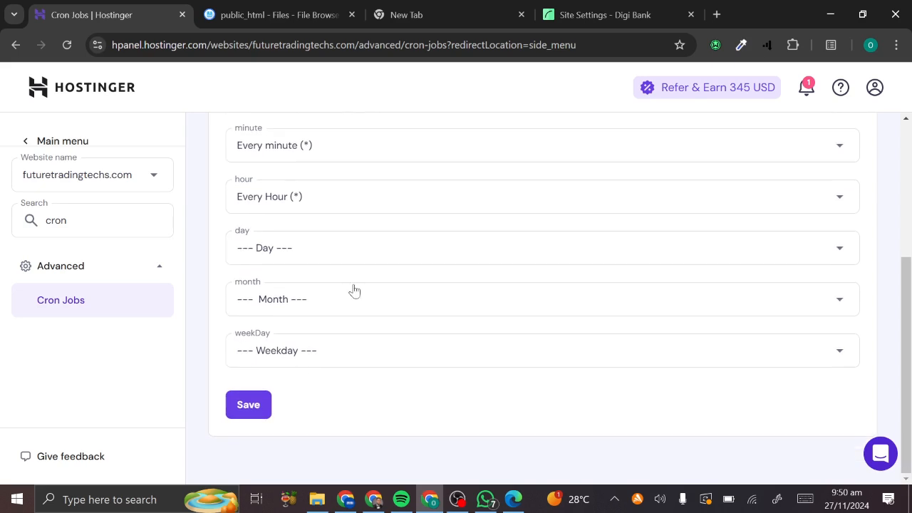
click(352, 247)
scroll(335, 352, down, 10)
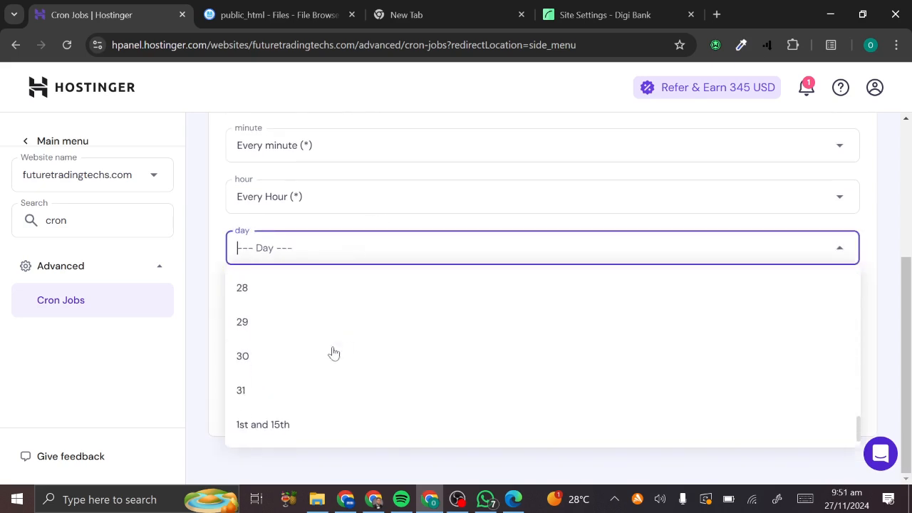
scroll(301, 432, up, 3)
scroll(297, 432, up, 8)
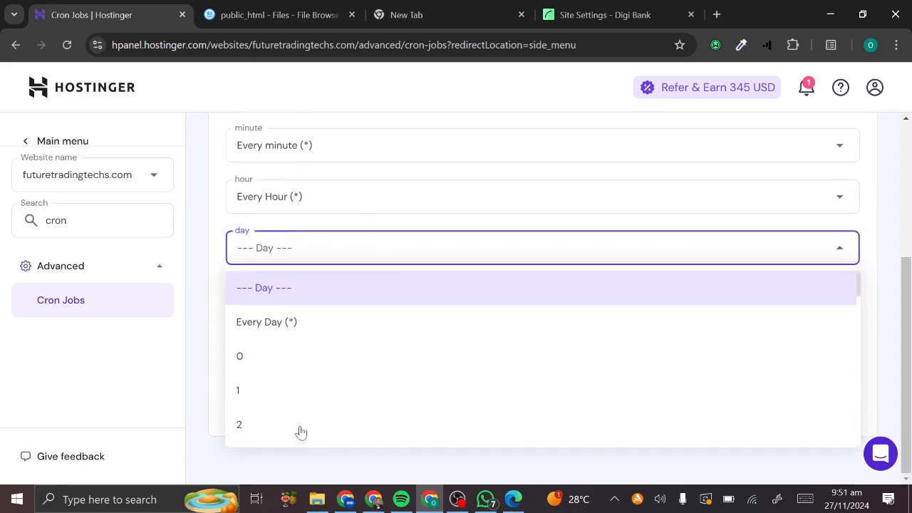
click(297, 321)
- Set month and weekday to Every (*) and save the every-minute cron job
click(326, 308)
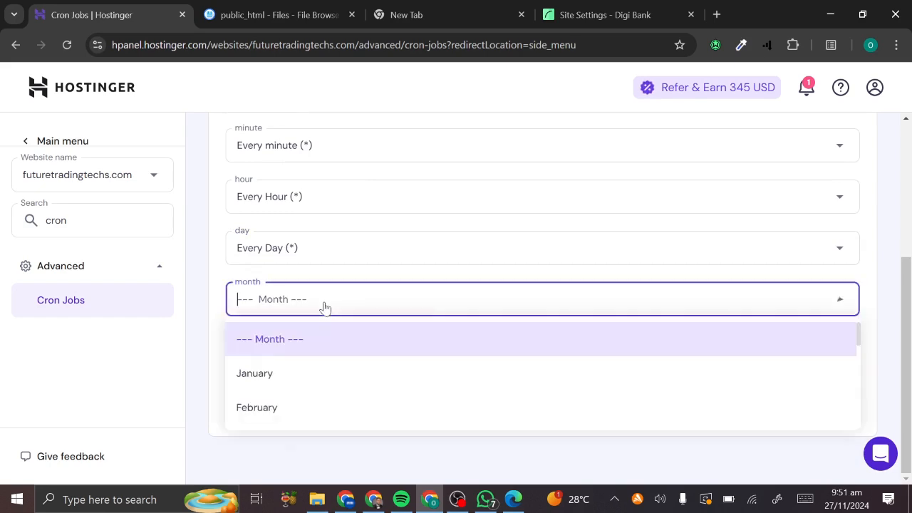
scroll(325, 385, down, 5)
click(311, 408)
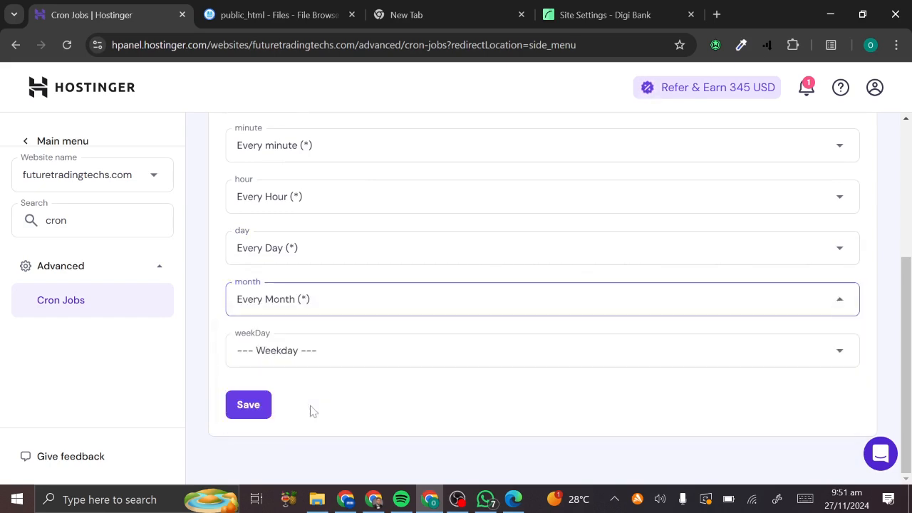
click(347, 364)
scroll(318, 403, down, 5)
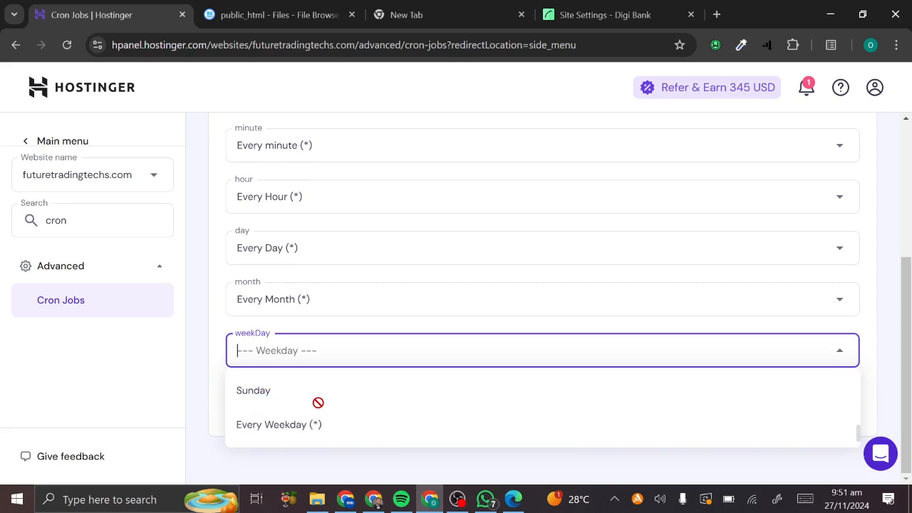
click(309, 426)
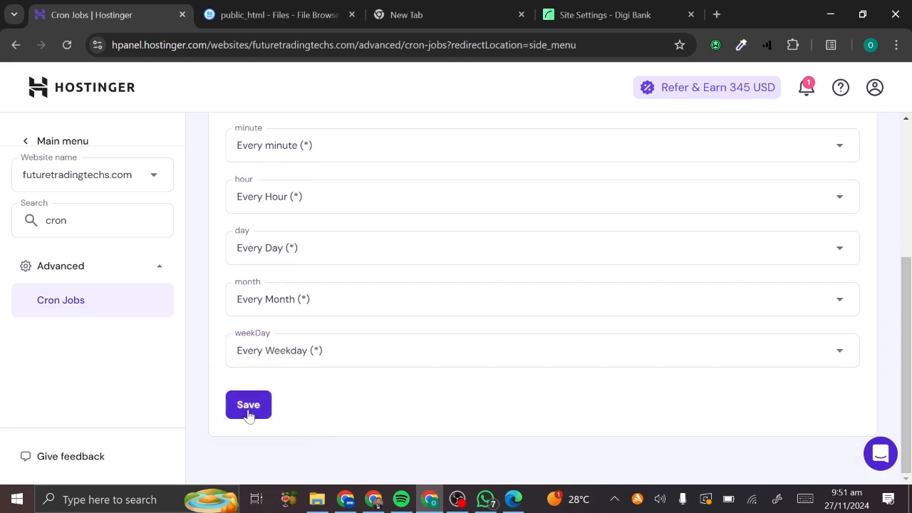
click(250, 408)
scroll(411, 324, up, 4)
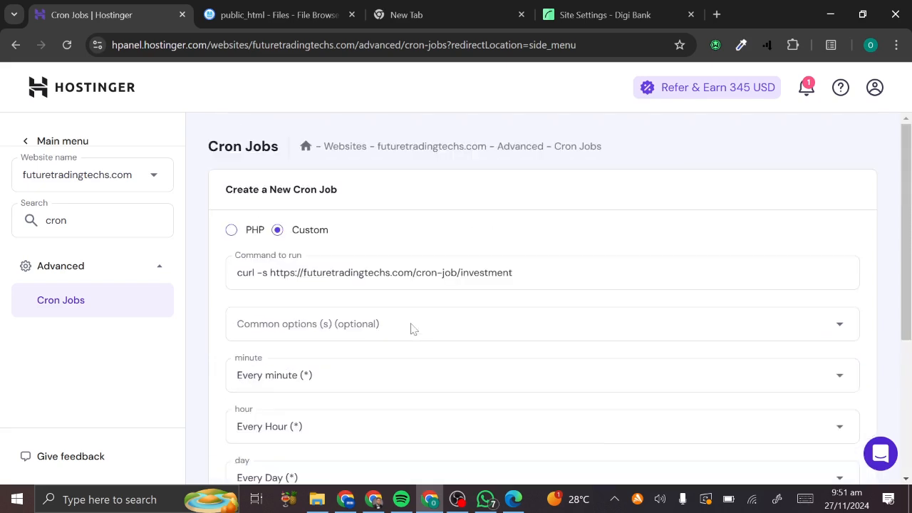
scroll(410, 328, down, 4)
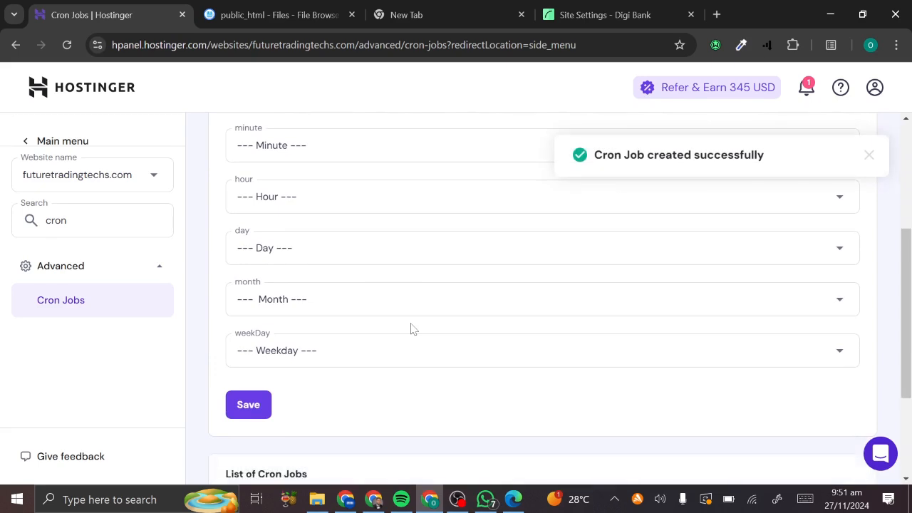
scroll(582, 292, down, 3)
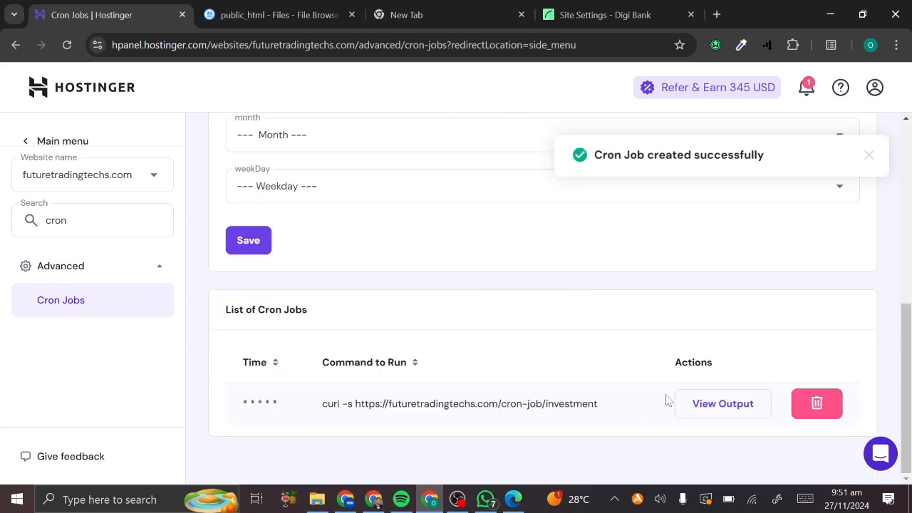
- Check the new job's empty output, then delete the futuretradingtechs.com investment cron job
click(752, 405)
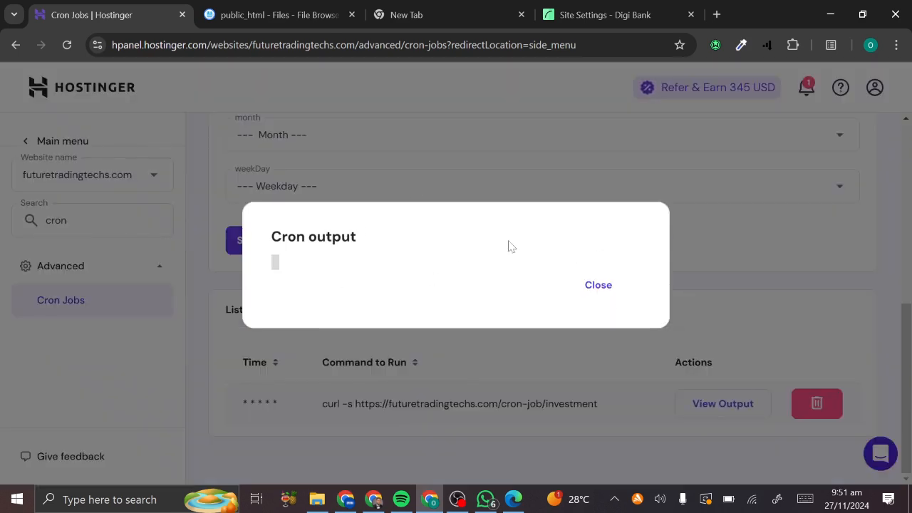
click(615, 285)
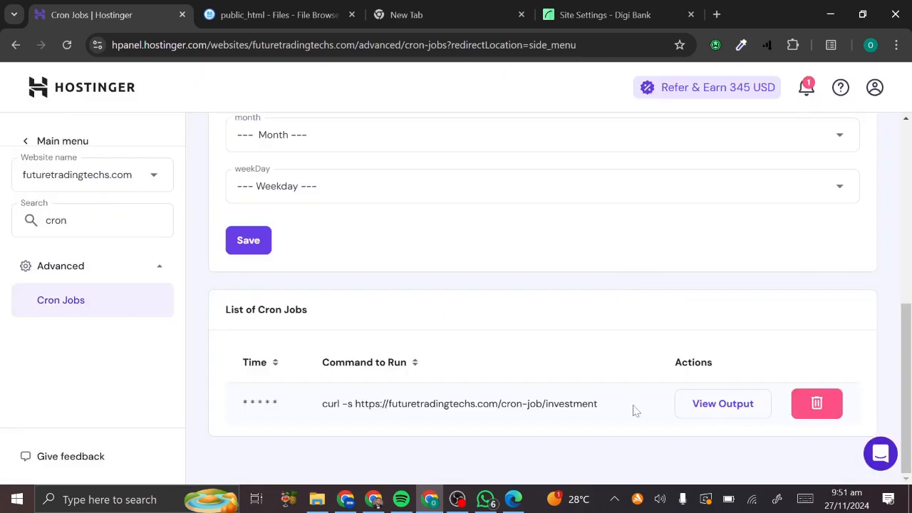
click(813, 404)
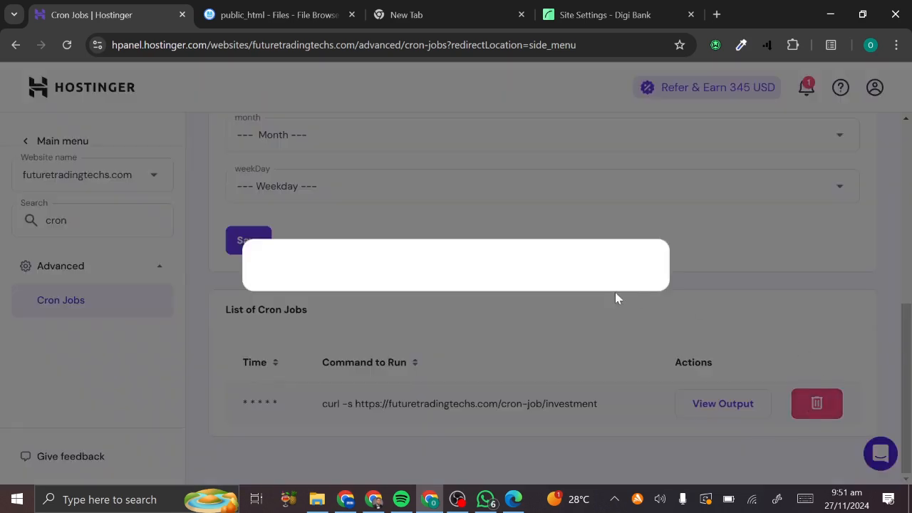
click(278, 271)
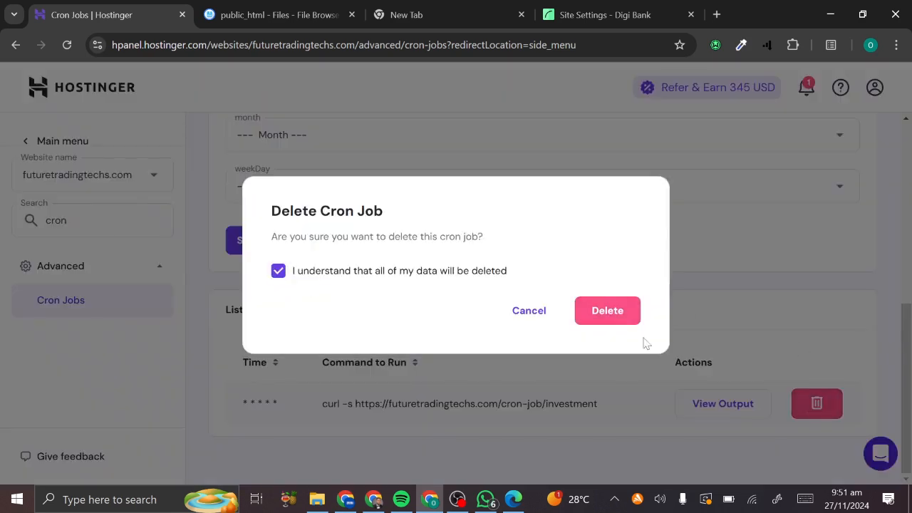
click(609, 316)
scroll(305, 261, up, 5)
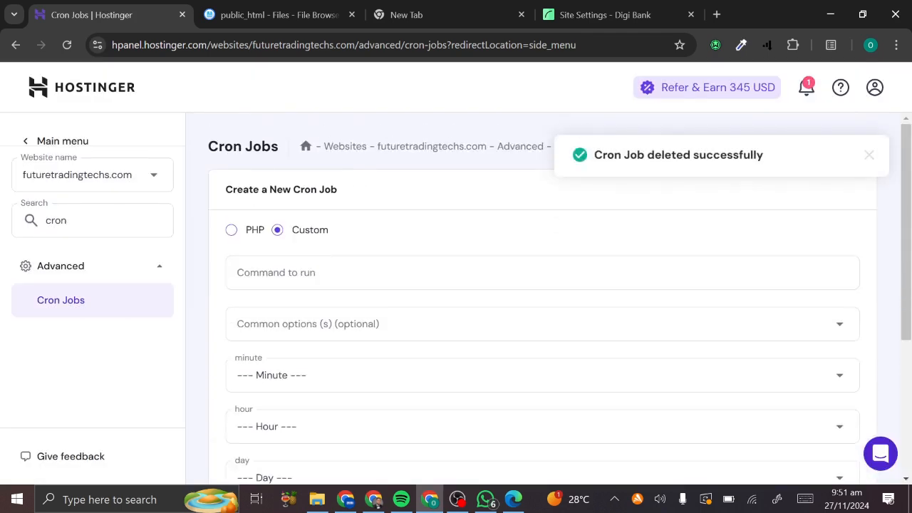
- Go back to the hPanel home dashboard and look over its sections
click(45, 96)
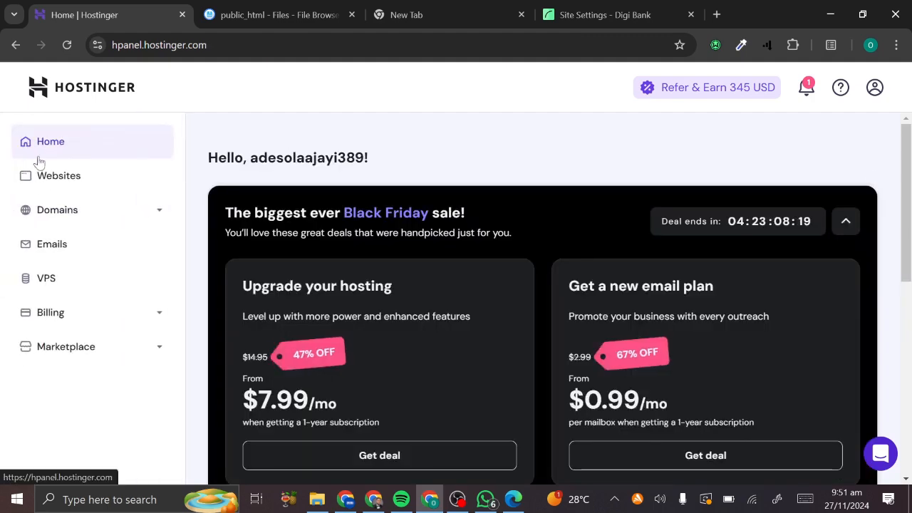
scroll(270, 326, down, 5)
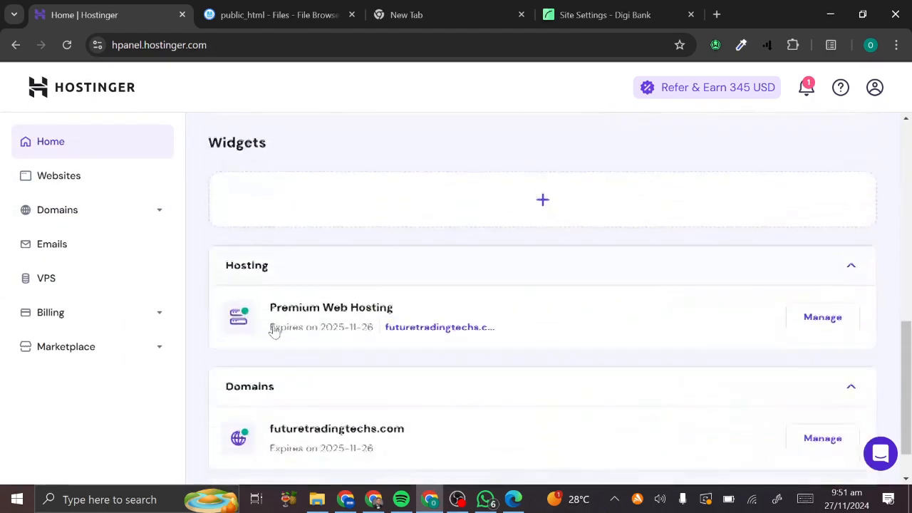
scroll(272, 328, up, 5)
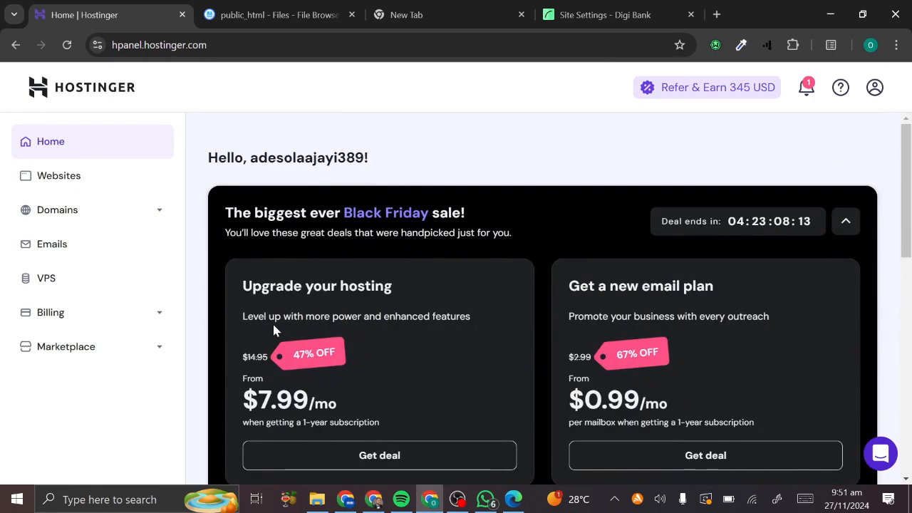
scroll(273, 327, down, 5)
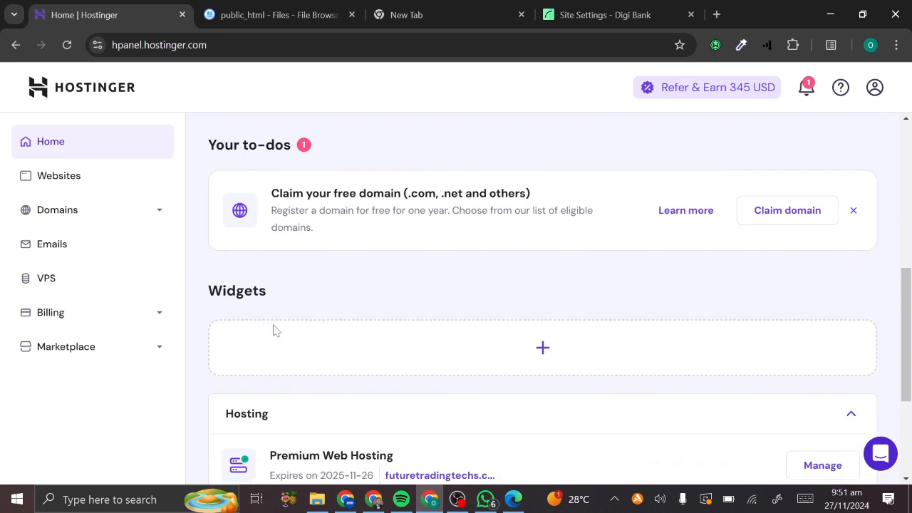
scroll(638, 285, down, 2)
scroll(639, 308, down, 1)
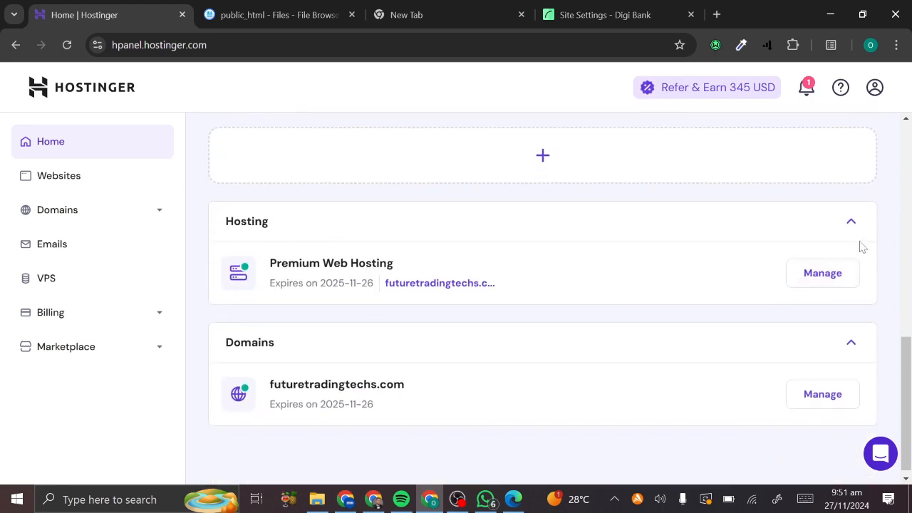
scroll(777, 285, up, 1)
scroll(778, 285, down, 1)
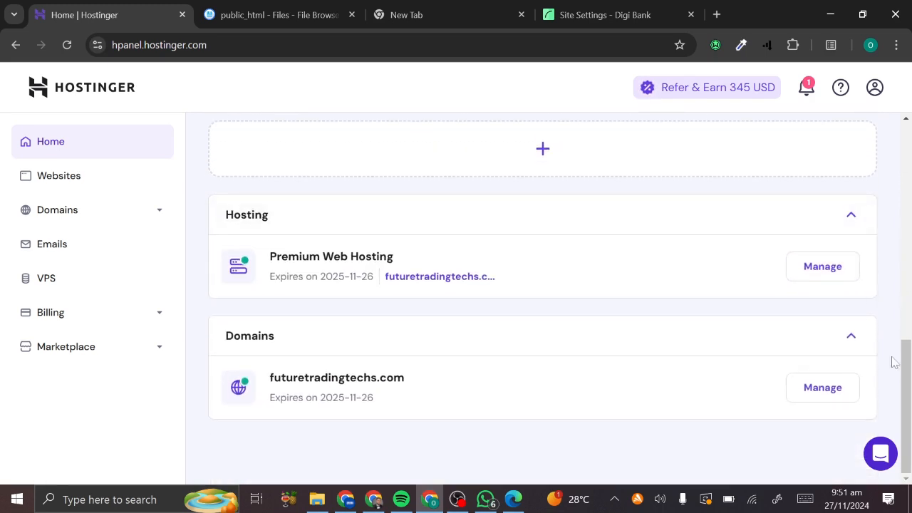
- Open the futuretradingtechs.com domain overview, then return Home via the main menu
click(829, 399)
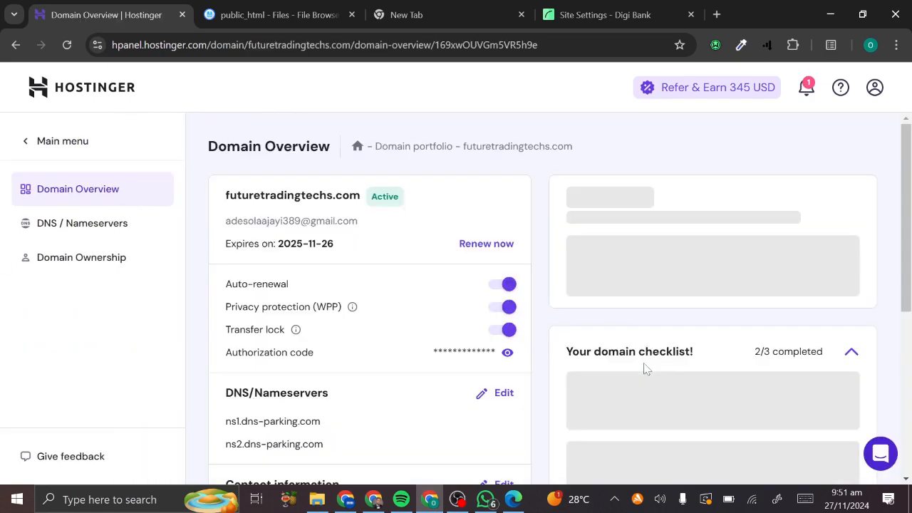
scroll(452, 308, down, 5)
scroll(452, 308, up, 5)
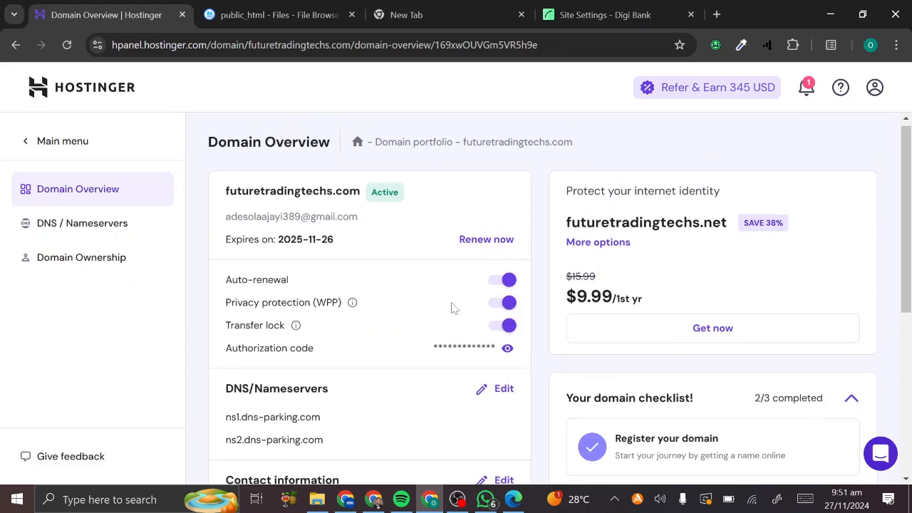
scroll(368, 318, down, 5)
scroll(368, 318, up, 5)
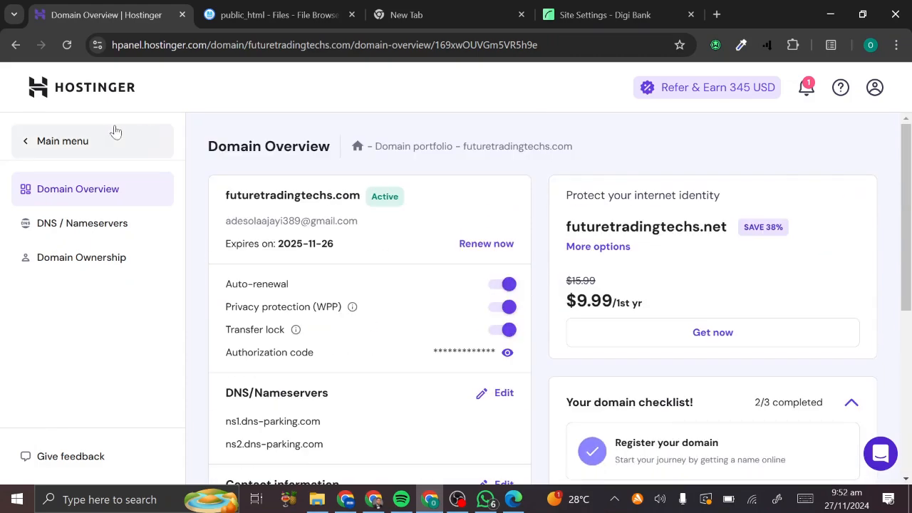
click(27, 148)
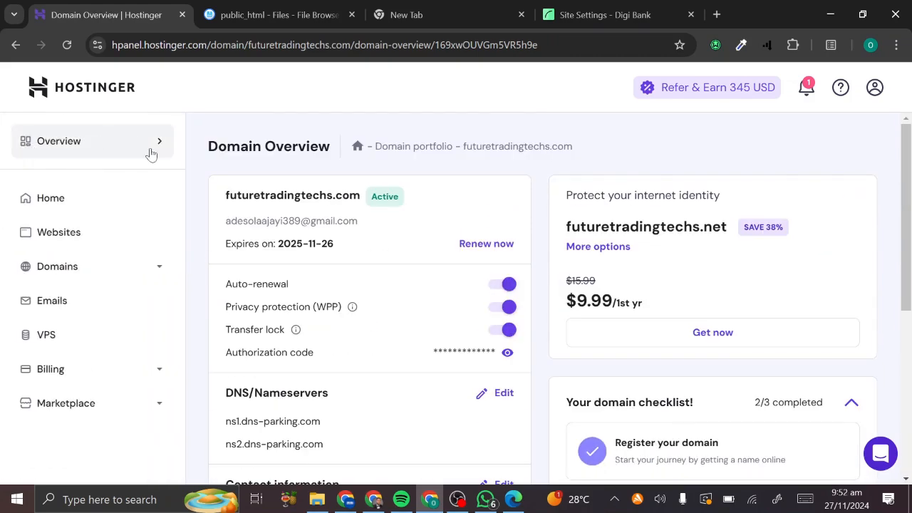
click(81, 198)
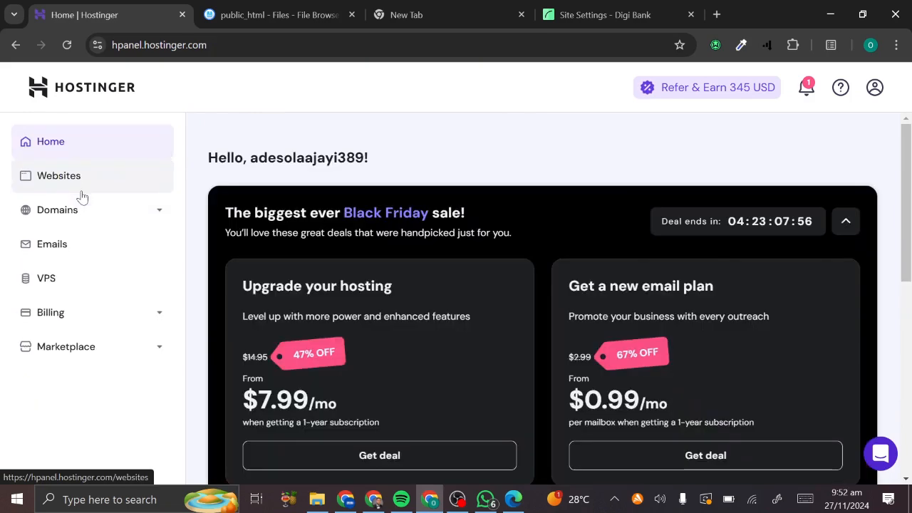
scroll(338, 306, down, 5)
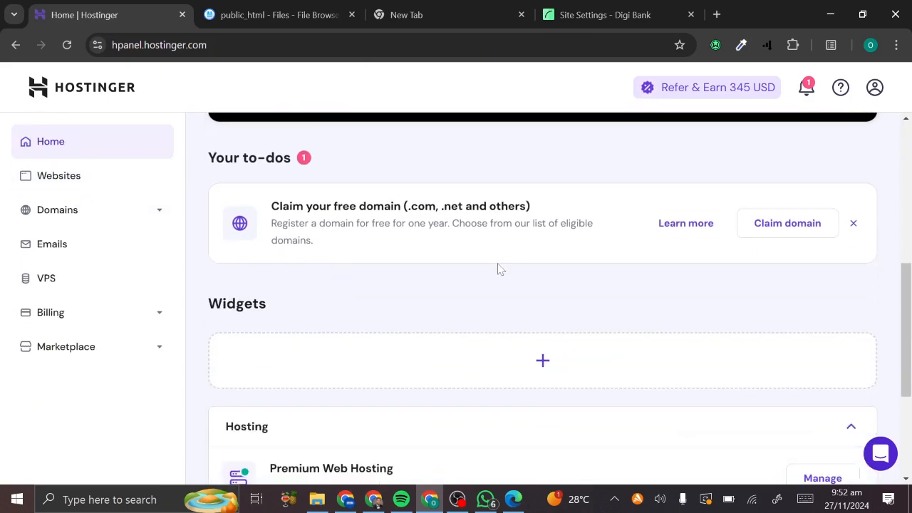
scroll(499, 270, down, 3)
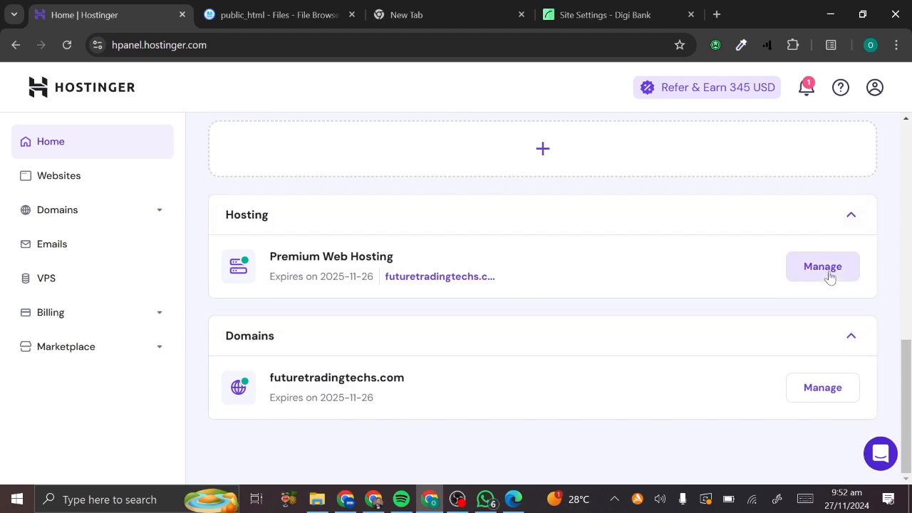
- Delete the futuretradingtechs.com website from Websites, then bring the DigiBank Site Settings tab forward
click(98, 174)
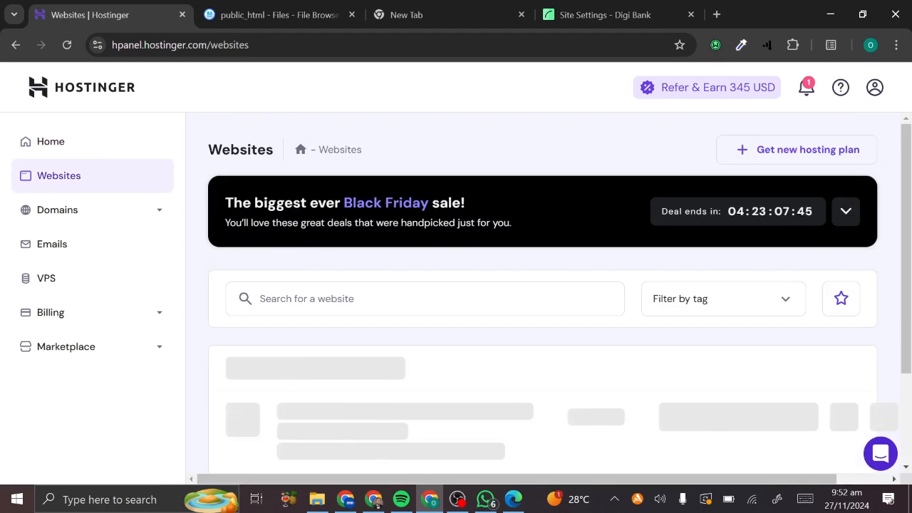
scroll(497, 380, down, 2)
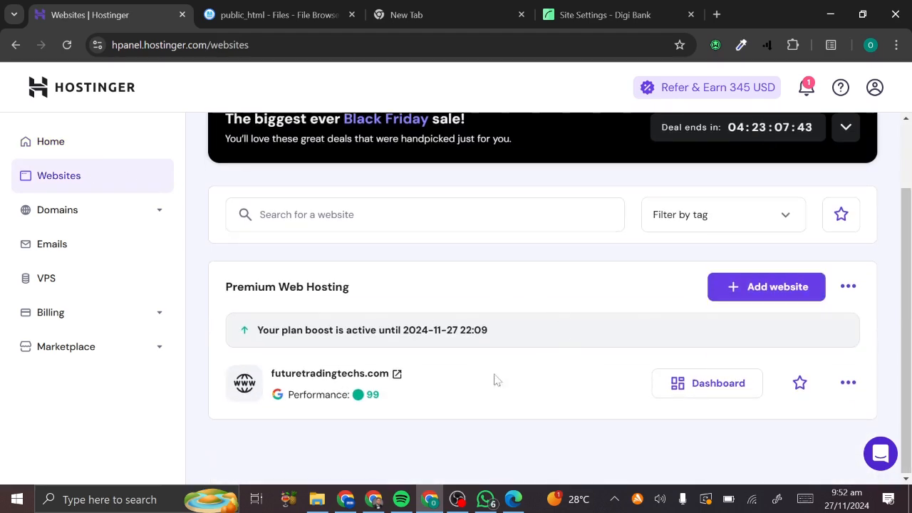
click(849, 392)
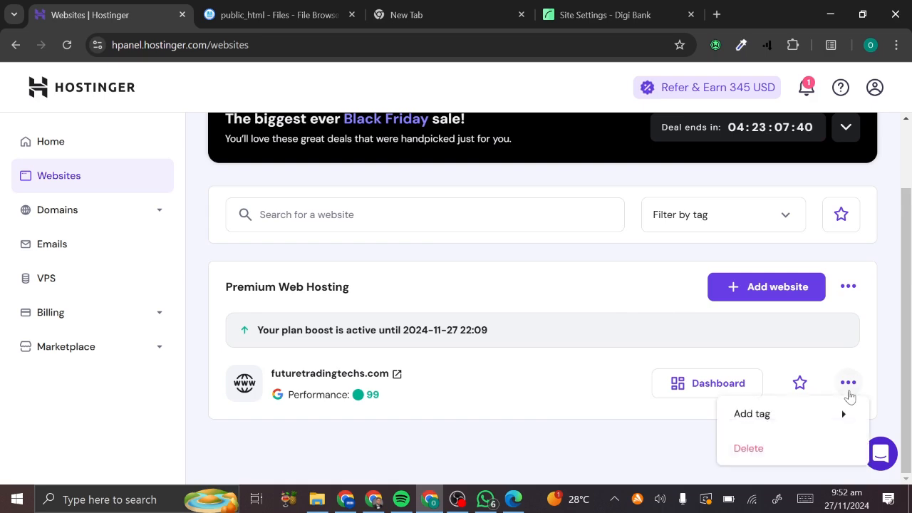
click(751, 446)
click(291, 240)
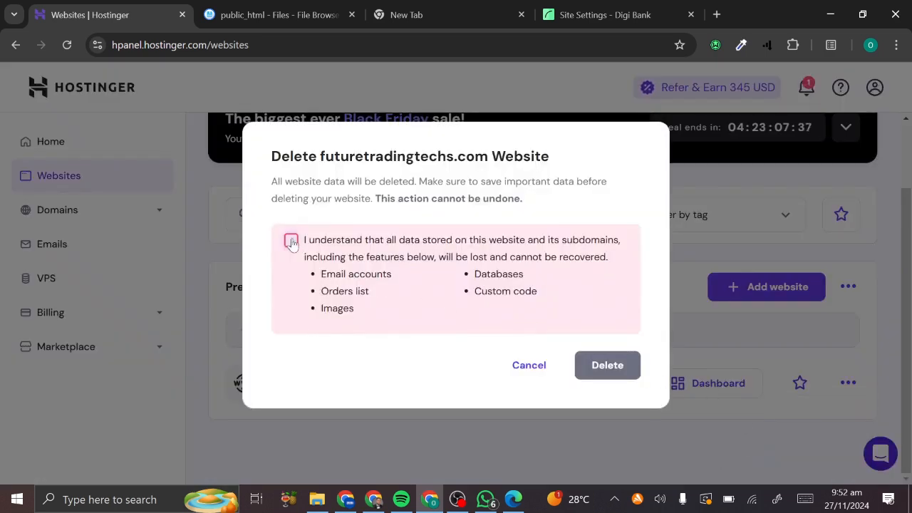
click(599, 372)
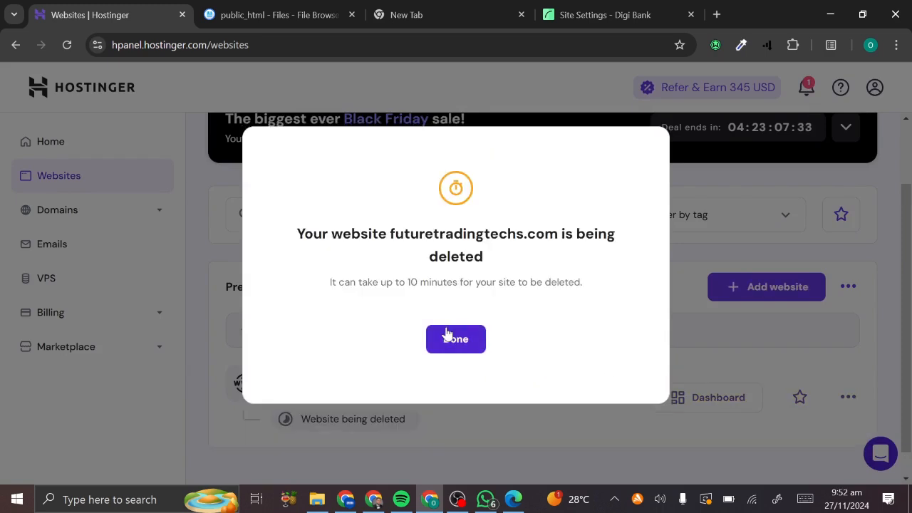
click(450, 340)
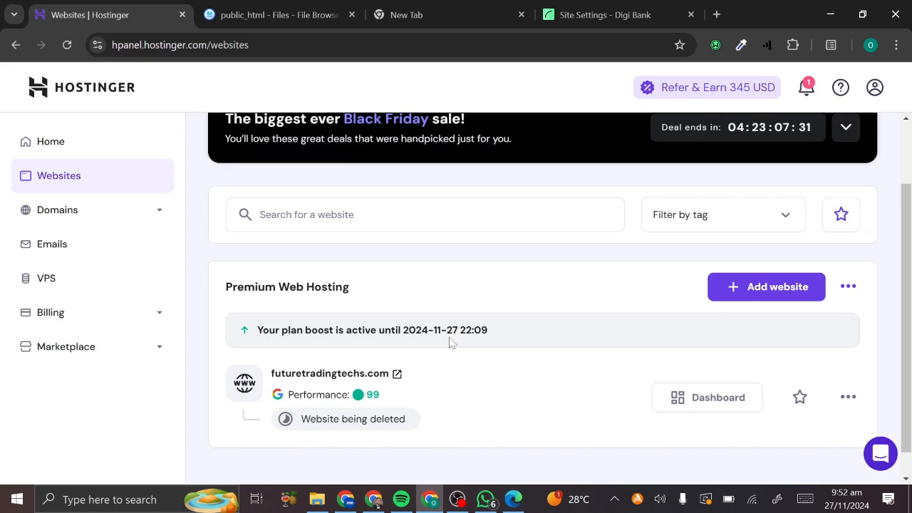
drag(673, 5, 307, 6)
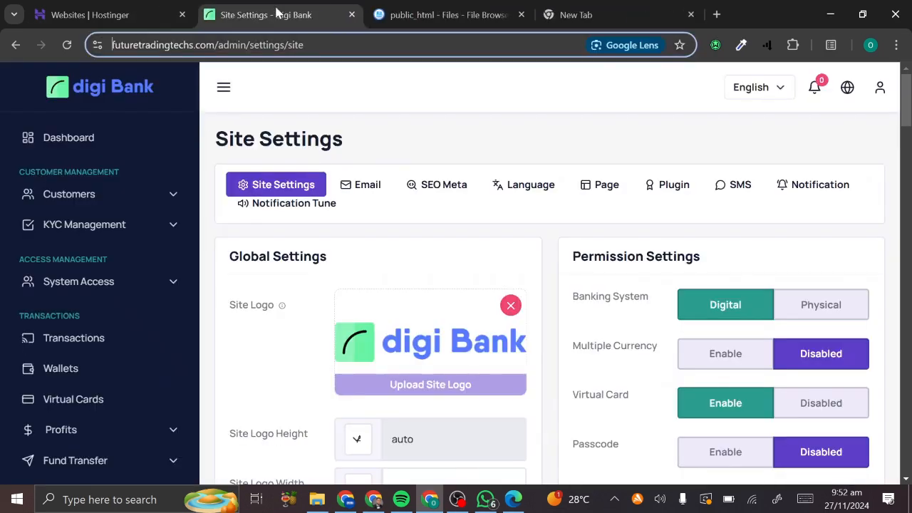
- Reload DigiBank's Site Settings page and return to the now-empty hPanel Websites list
click(66, 44)
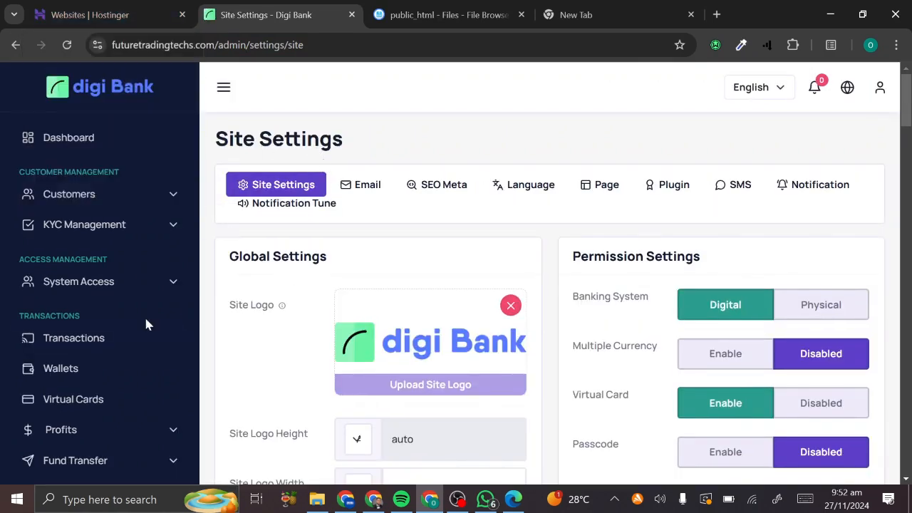
click(112, 7)
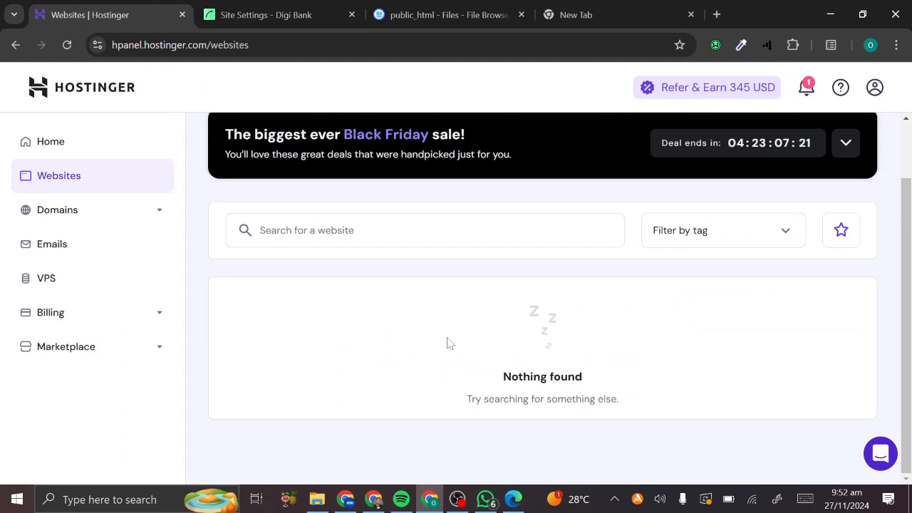
scroll(446, 343, up, 1)
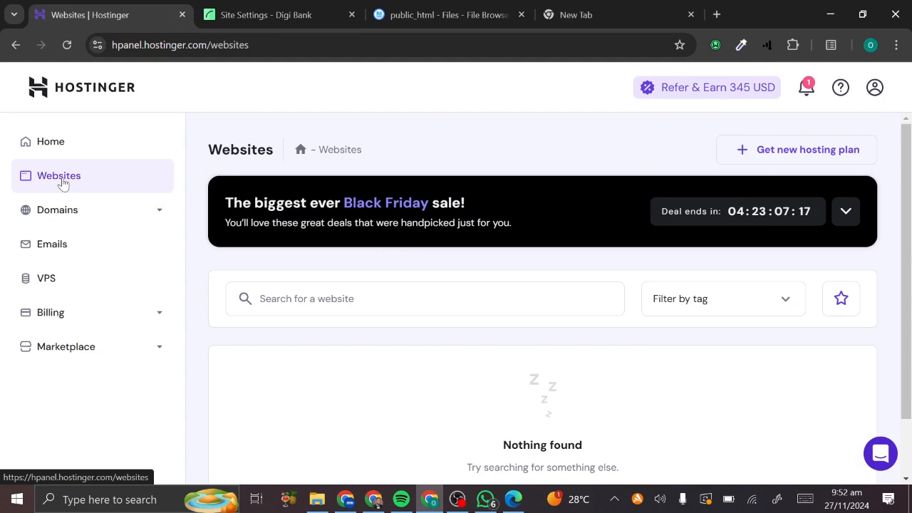
click(54, 146)
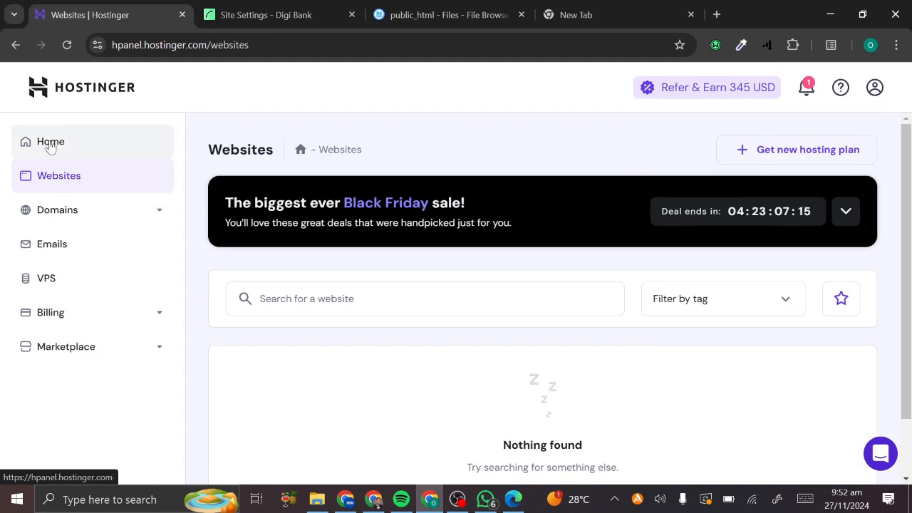
click(48, 190)
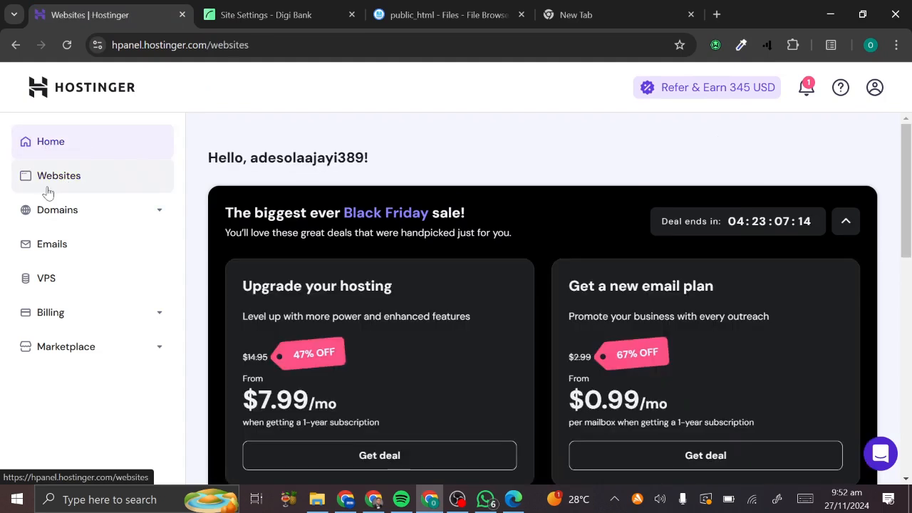
scroll(499, 350, down, 1)
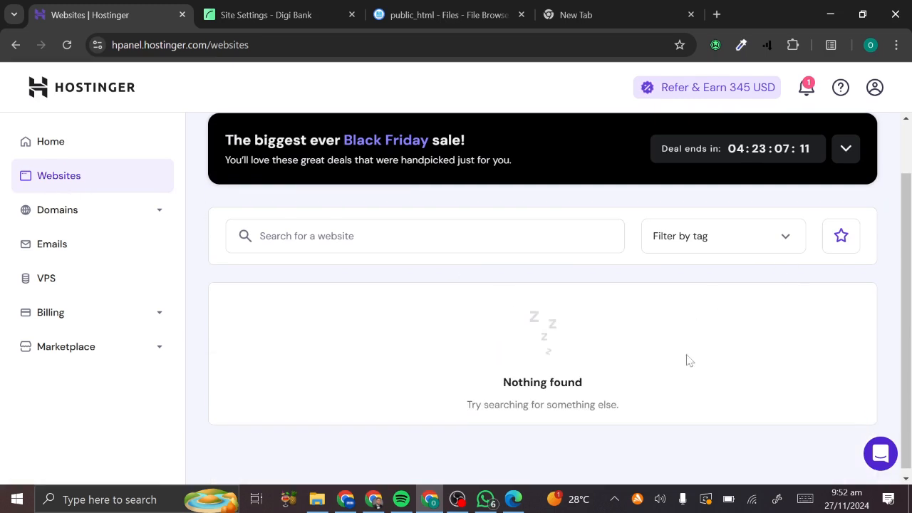